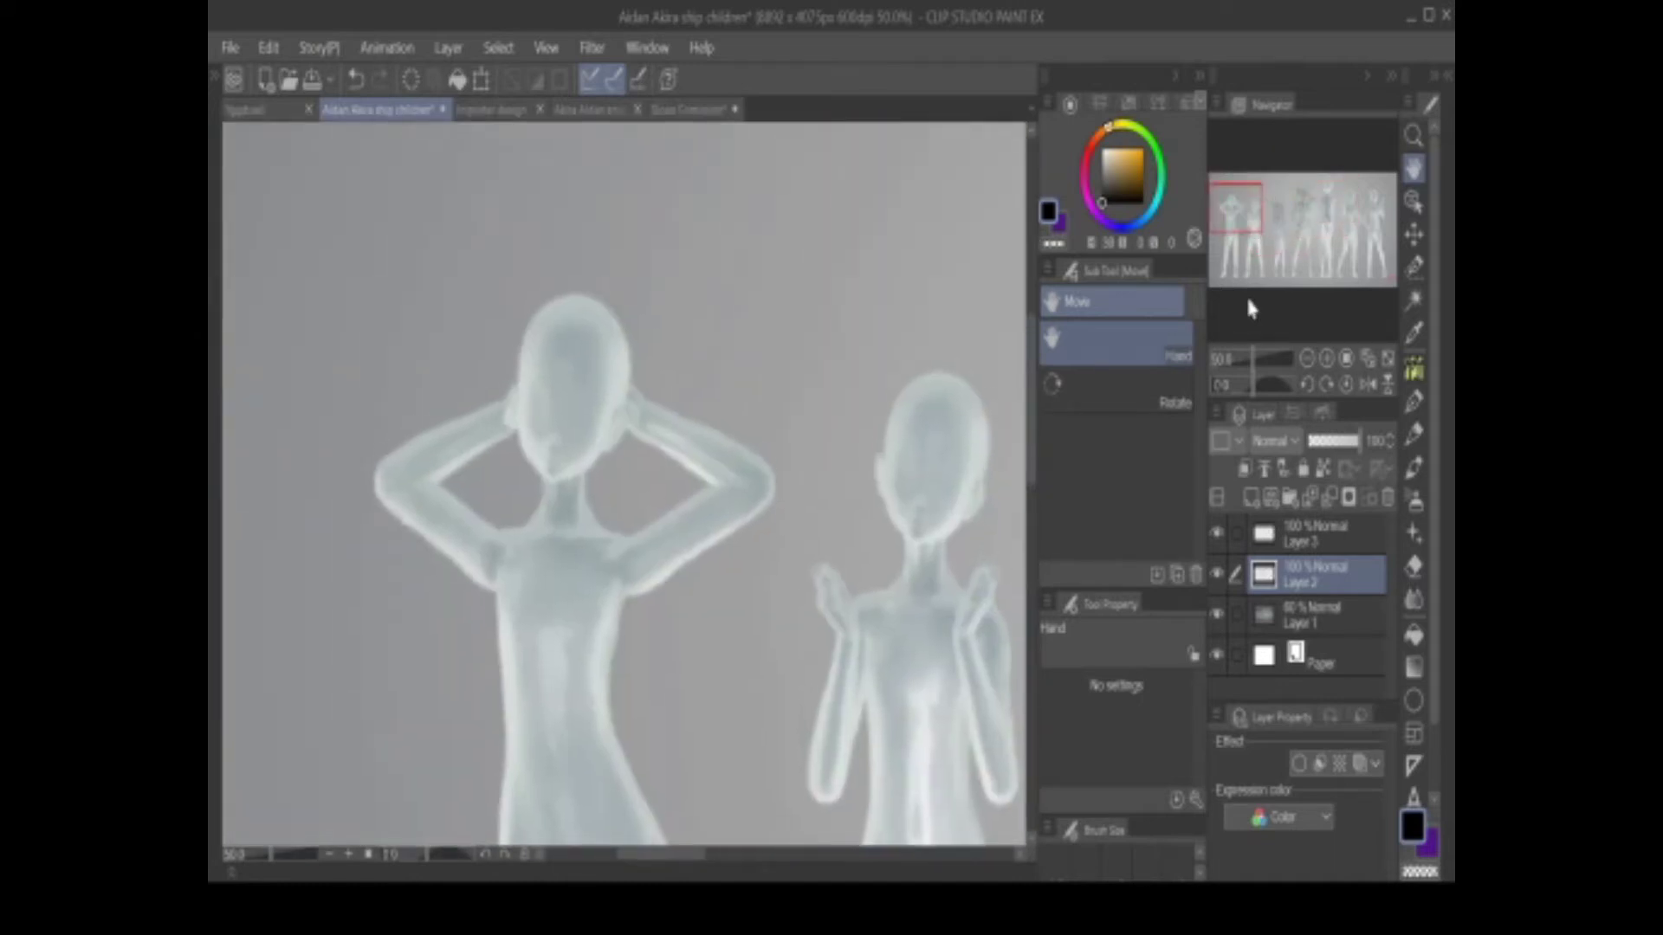
# Sketch both eyes on the leftmost figure's face on Layer 2 with the Darker pencil
pyautogui.click(1325, 358)
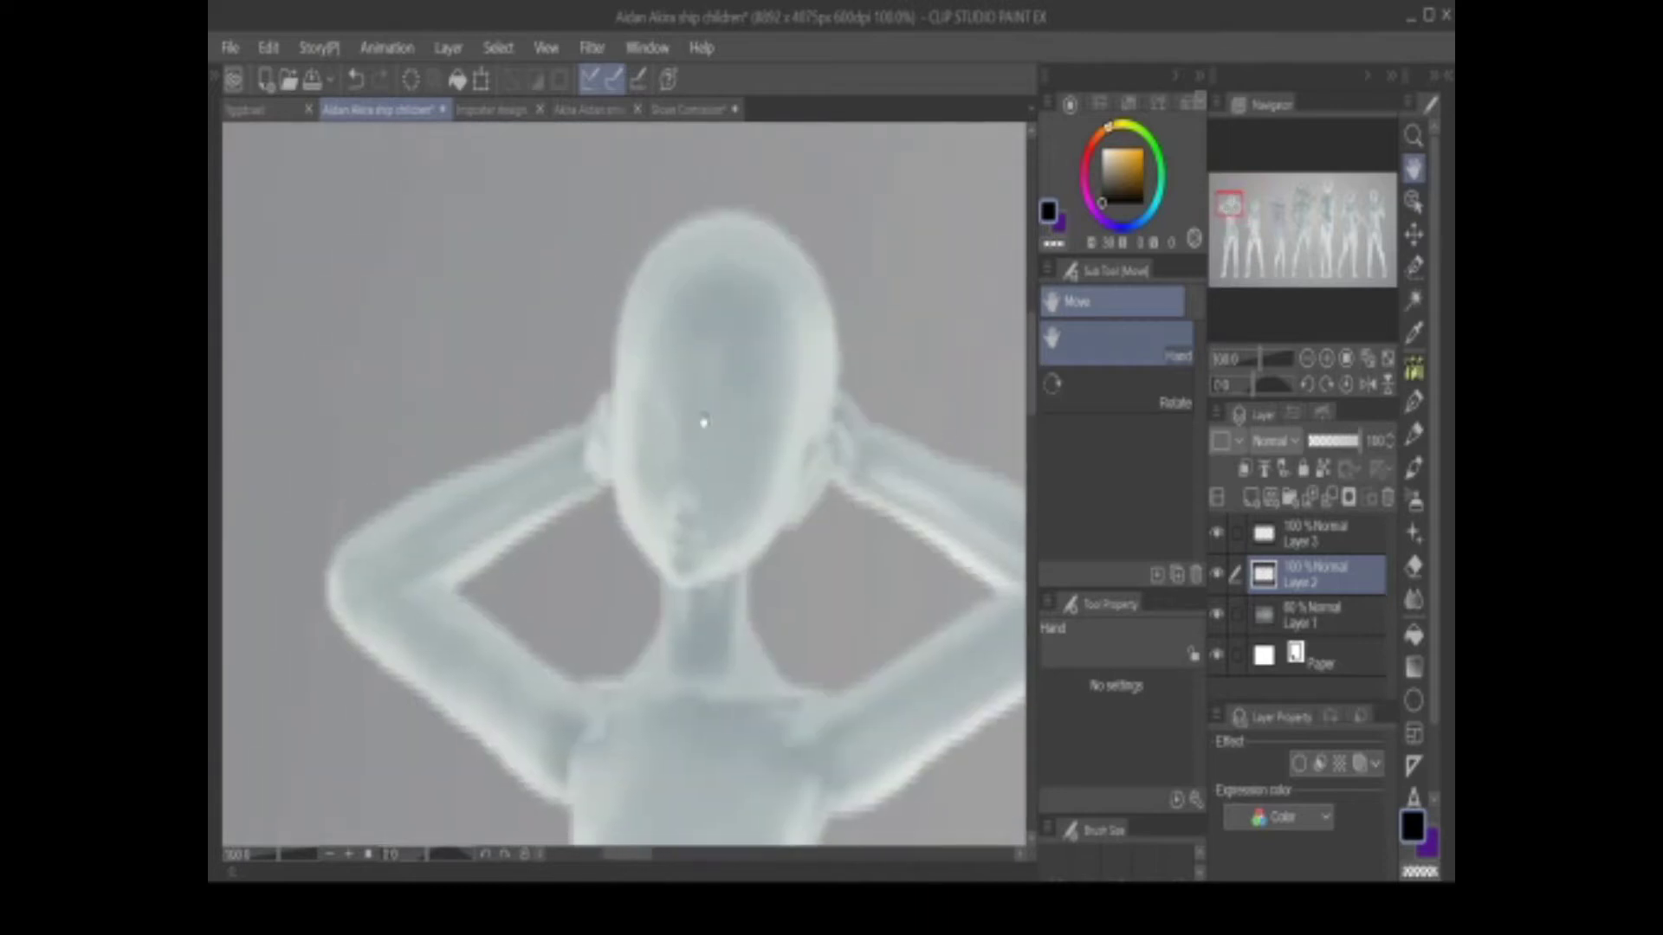
pyautogui.click(1413, 436)
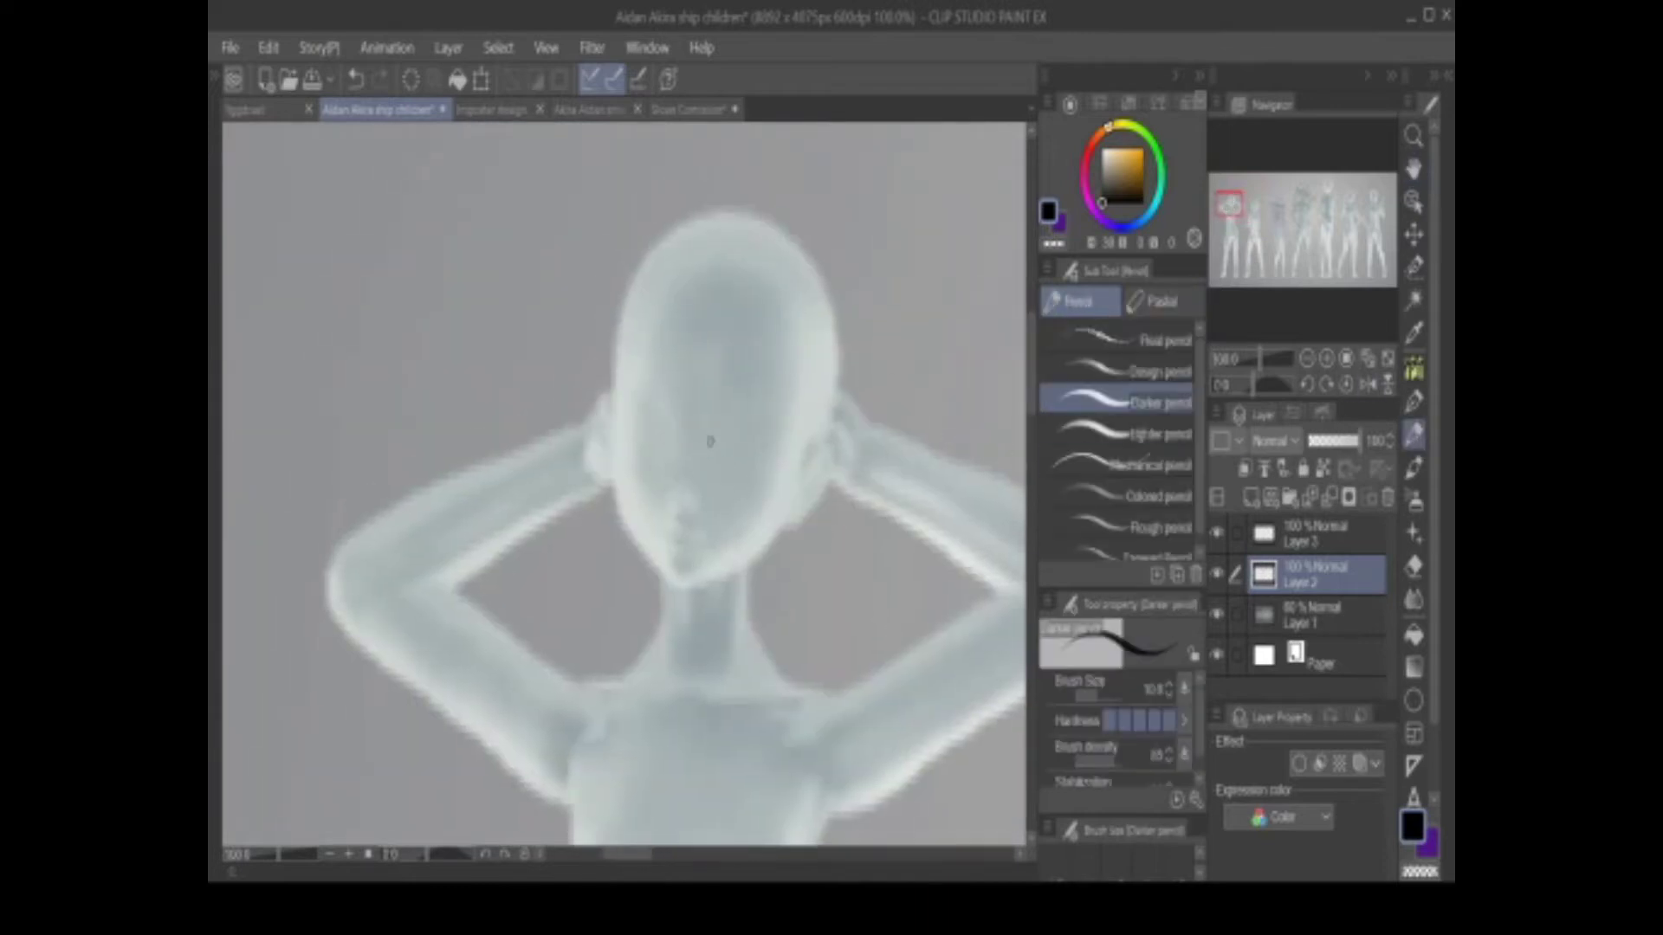
pyautogui.moveTo(756, 443)
pyautogui.mouseDown()
pyautogui.moveTo(772, 447)
pyautogui.moveTo(738, 448)
pyautogui.moveTo(756, 468)
pyautogui.mouseUp()
pyautogui.hotkey('ctrl', 'z')
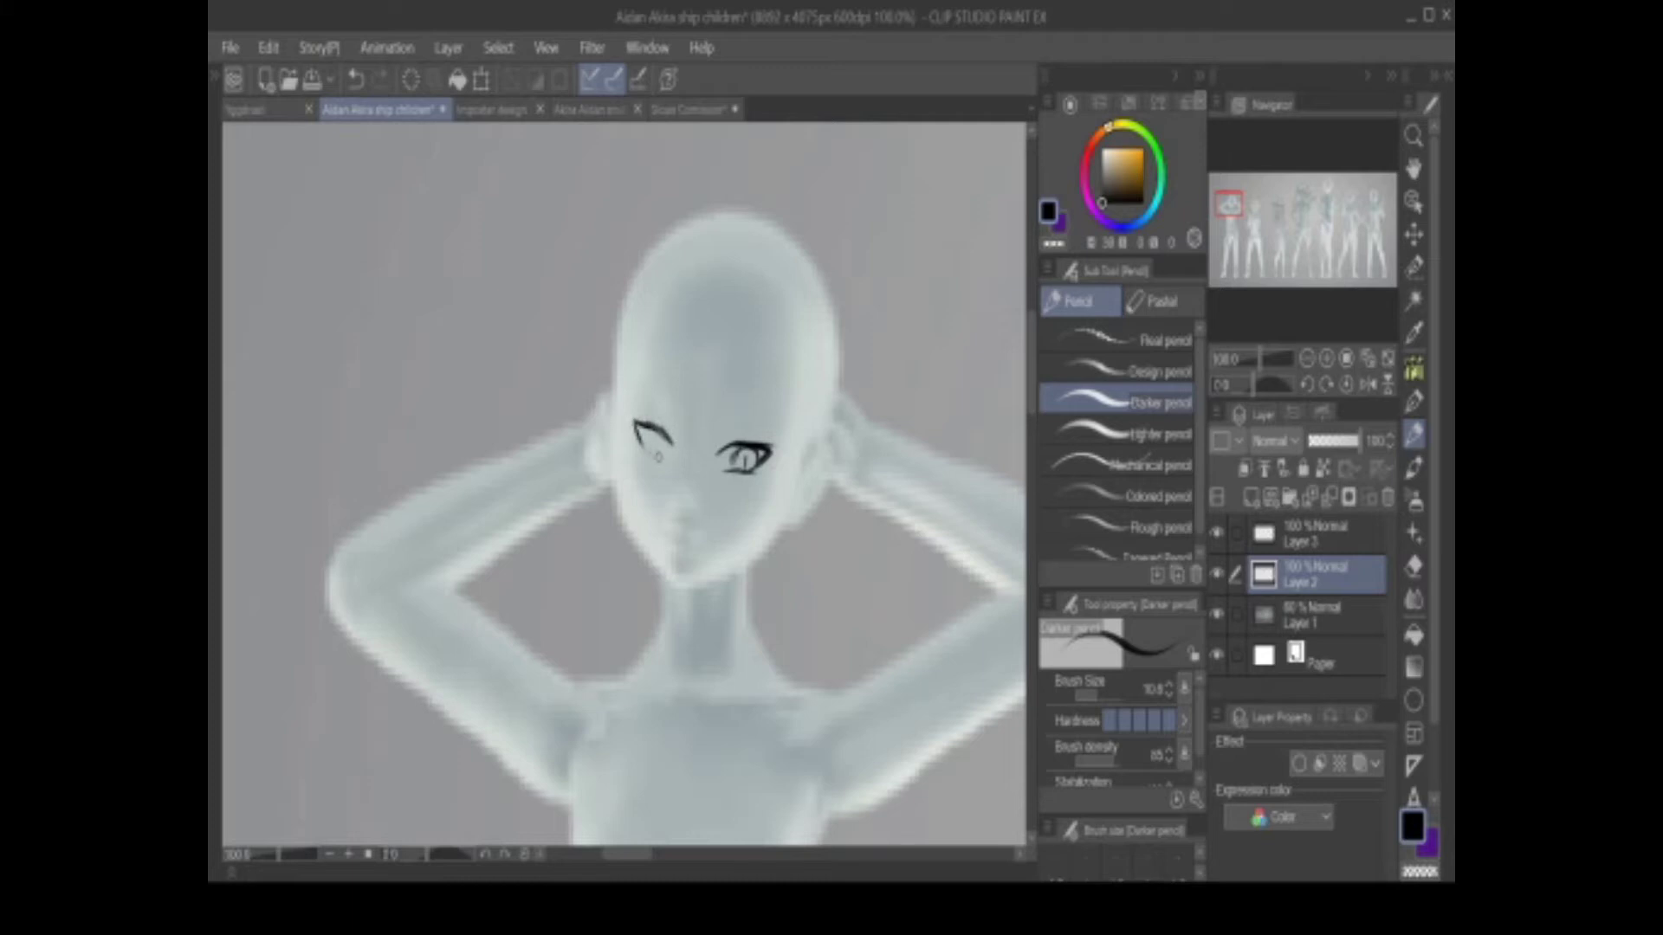
# Select the drawn eyes with the selection pen, scale them up slightly and deselect
pyautogui.click(1413, 266)
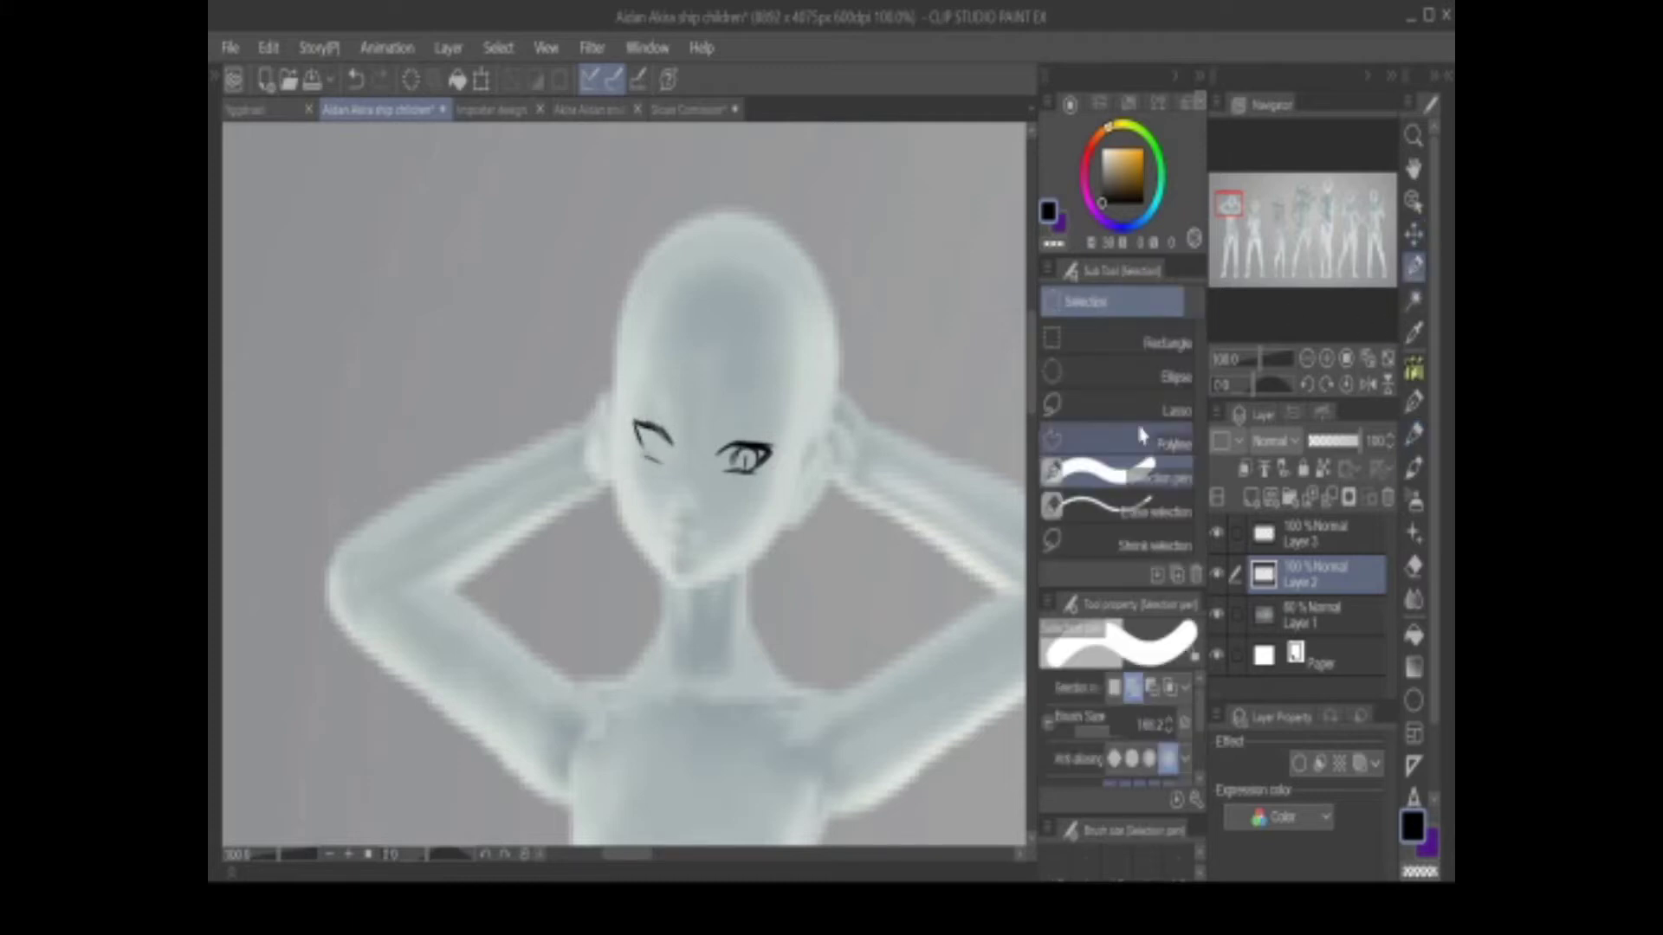
pyautogui.moveTo(640, 476); pyautogui.dragTo(746, 474)
pyautogui.moveTo(631, 453)
pyautogui.mouseDown()
pyautogui.moveTo(776, 468)
pyautogui.moveTo(653, 457)
pyautogui.mouseUp()
pyautogui.click(641, 461)
pyautogui.click(721, 454)
pyautogui.click(743, 468)
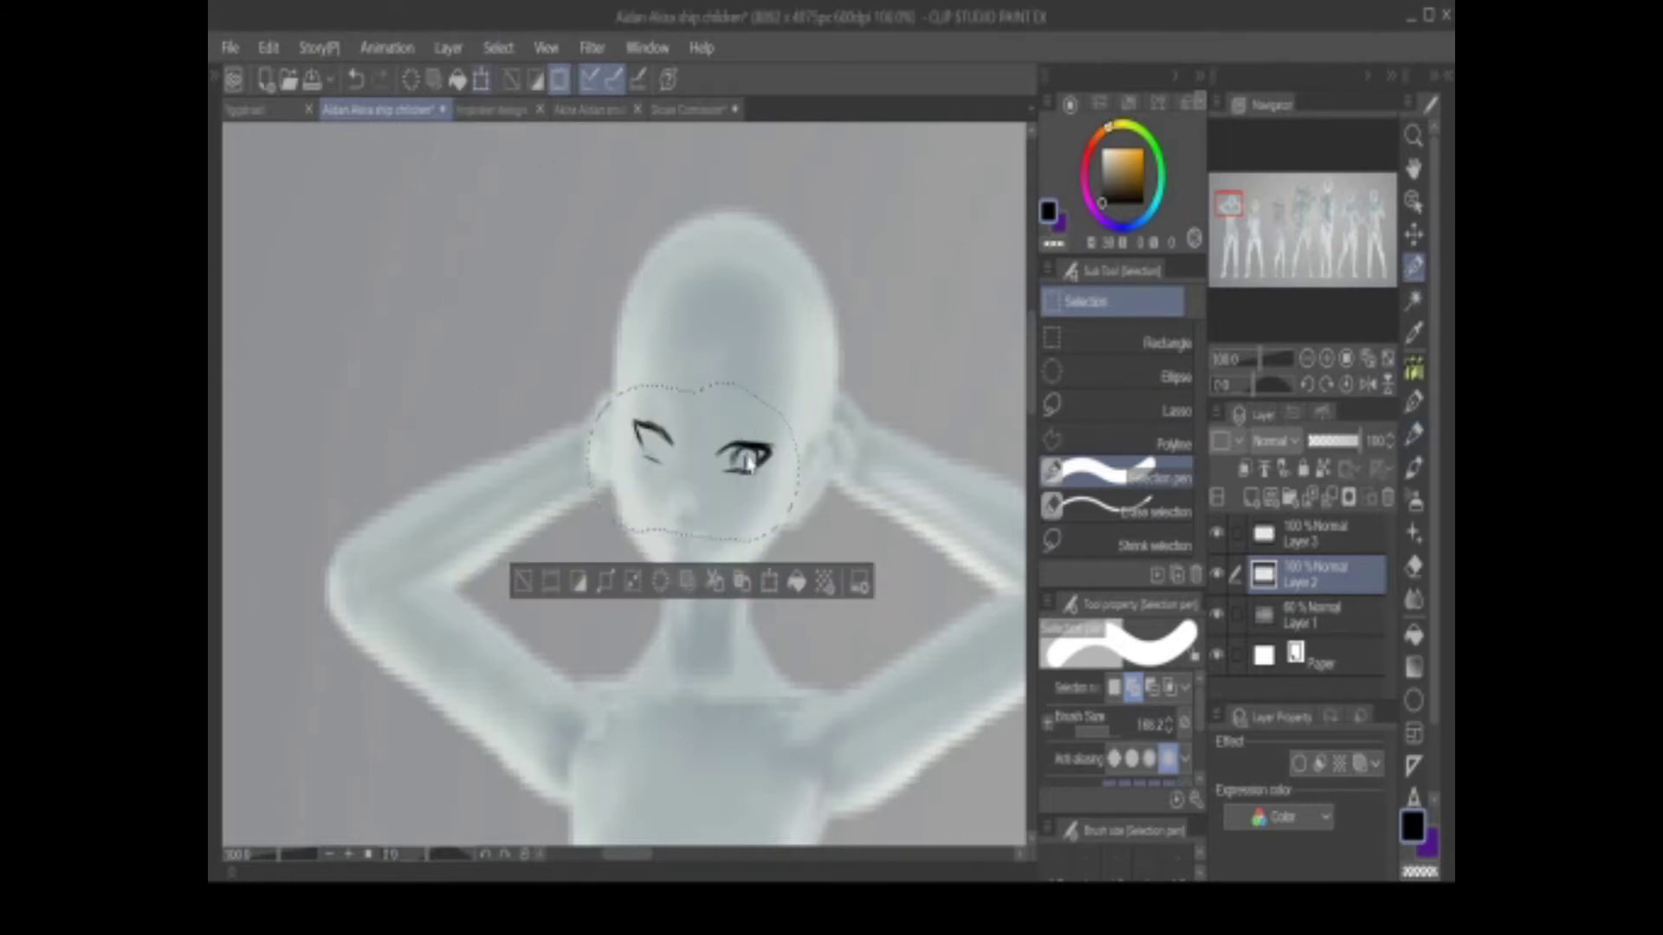
pyautogui.hotkey('ctrl', 't')
pyautogui.moveTo(800, 380); pyautogui.dragTo(816, 368)
pyautogui.moveTo(789, 440); pyautogui.dragTo(785, 447)
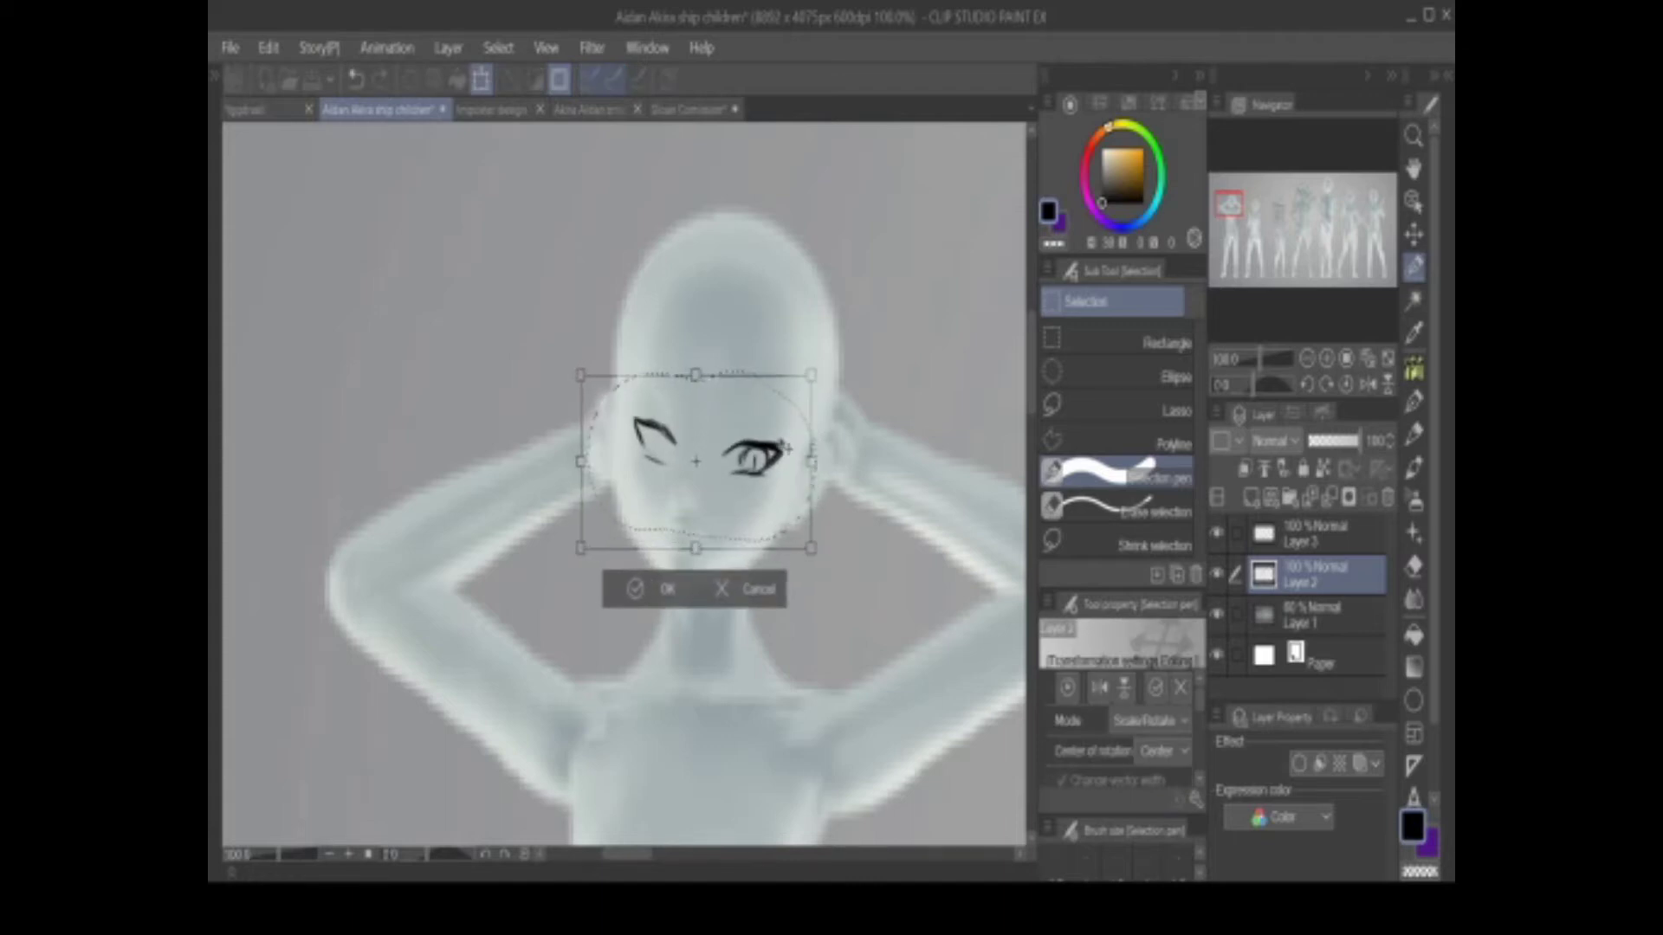
pyautogui.click(658, 597)
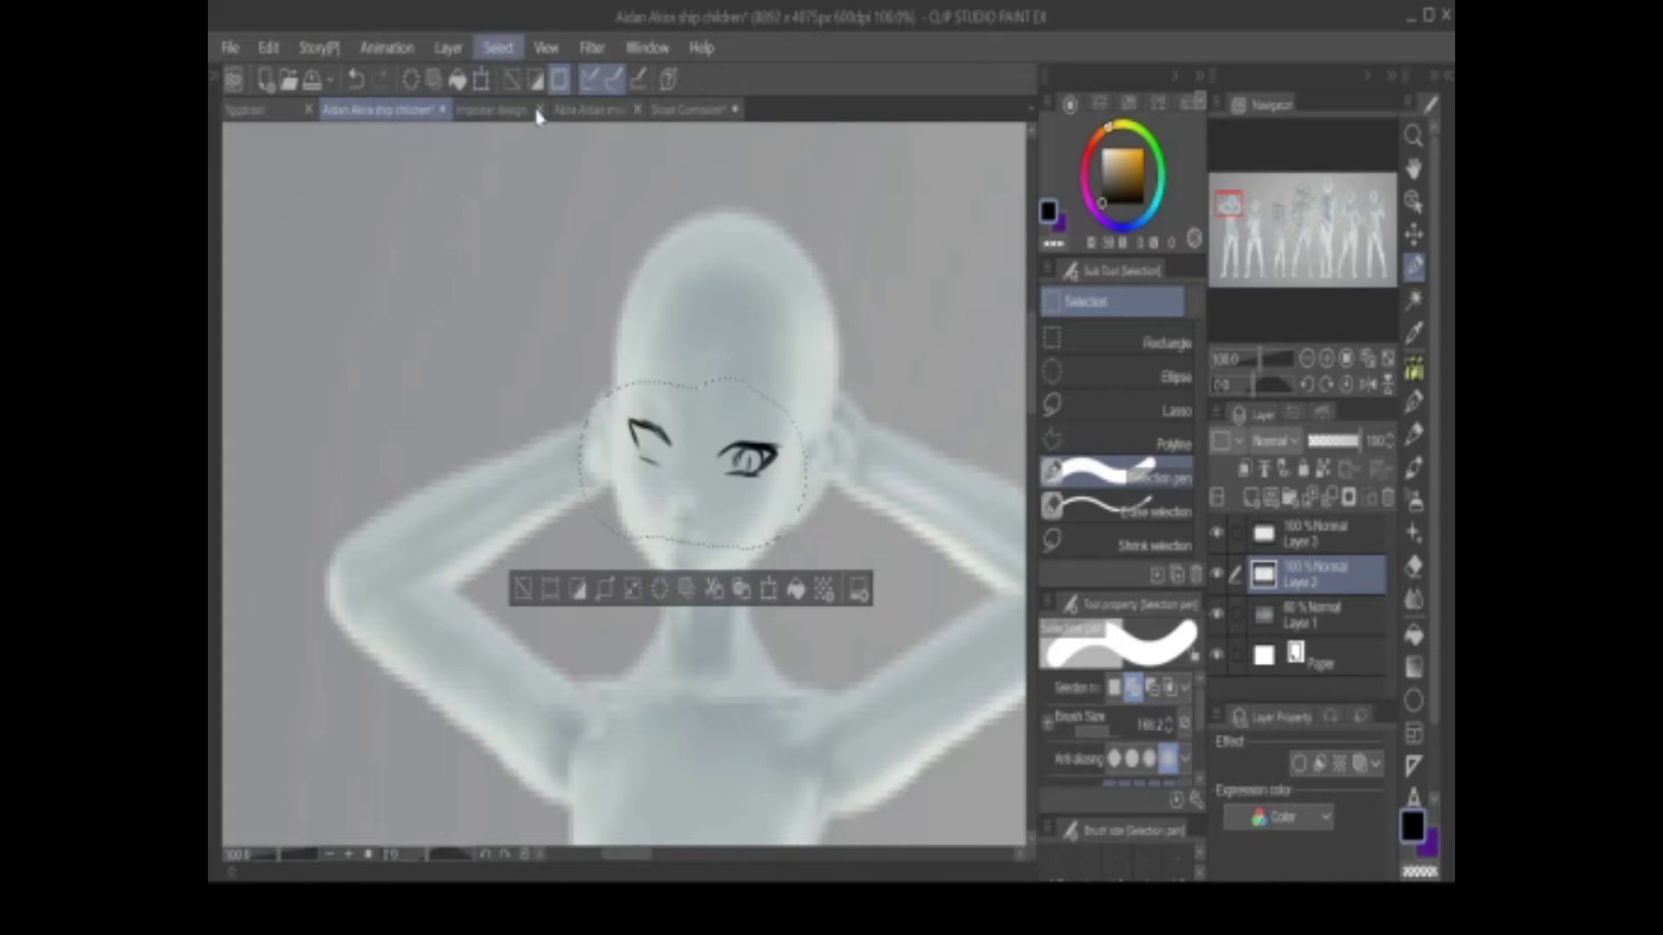
pyautogui.hotkey('ctrl', 'd')
# Finish the narrower eye with the Darker pencil and draw thin eyebrows above both eyes
pyautogui.click(1414, 433)
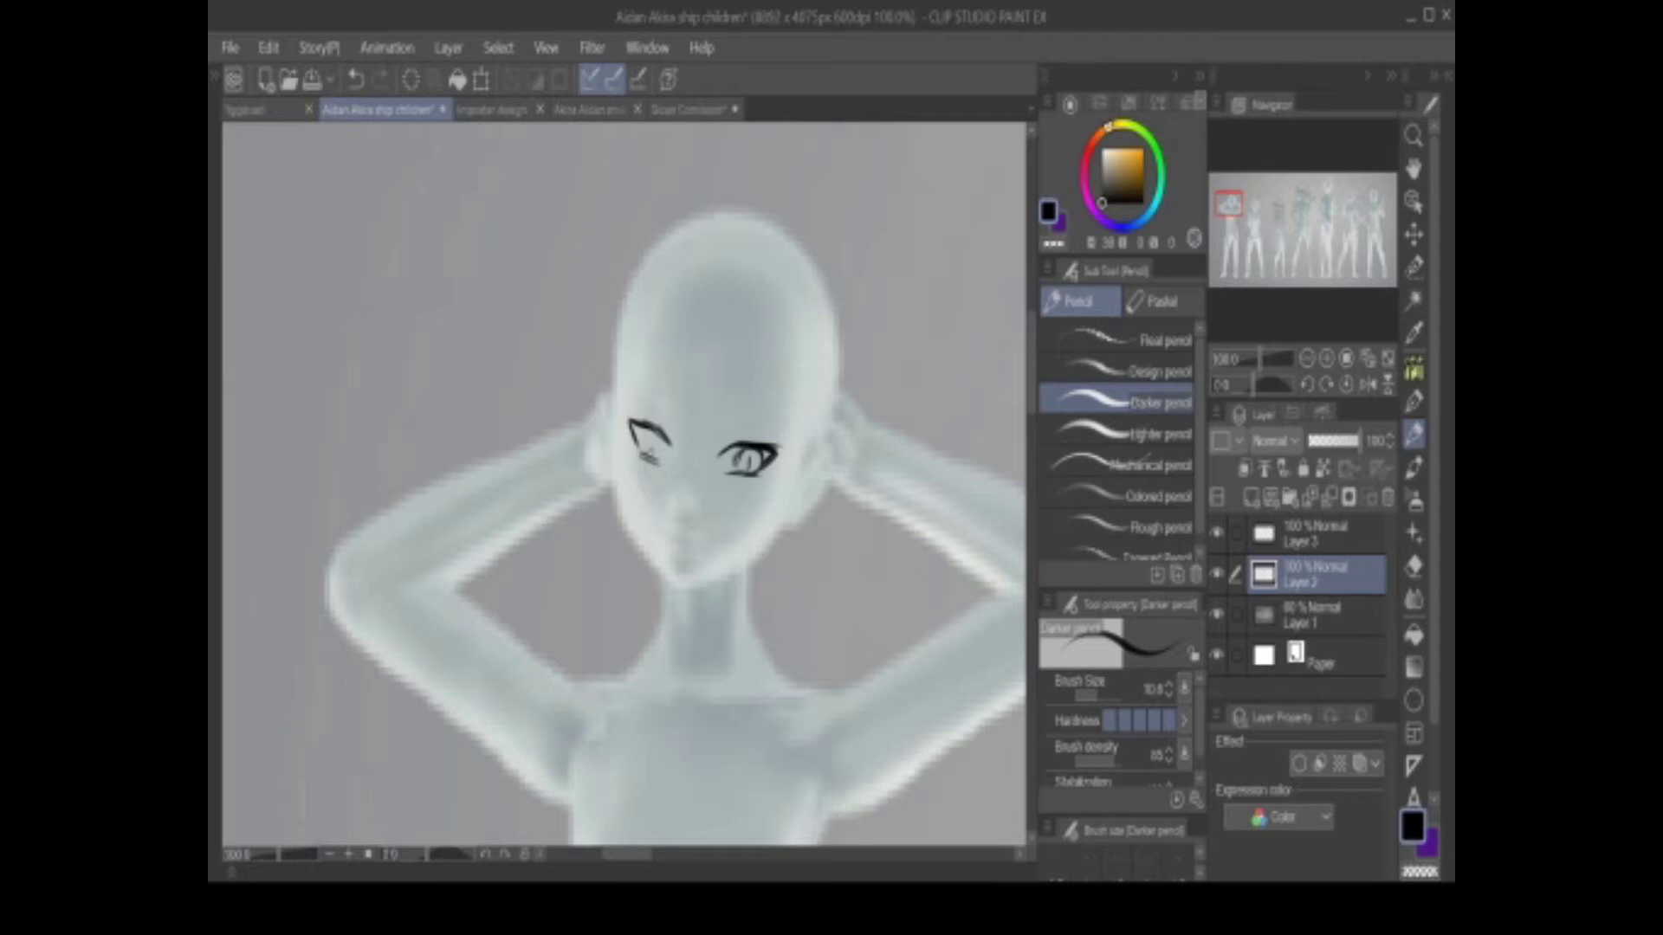
pyautogui.hotkey('ctrl', 'z')
pyautogui.moveTo(718, 427); pyautogui.dragTo(779, 424)
pyautogui.moveTo(634, 398); pyautogui.dragTo(674, 418)
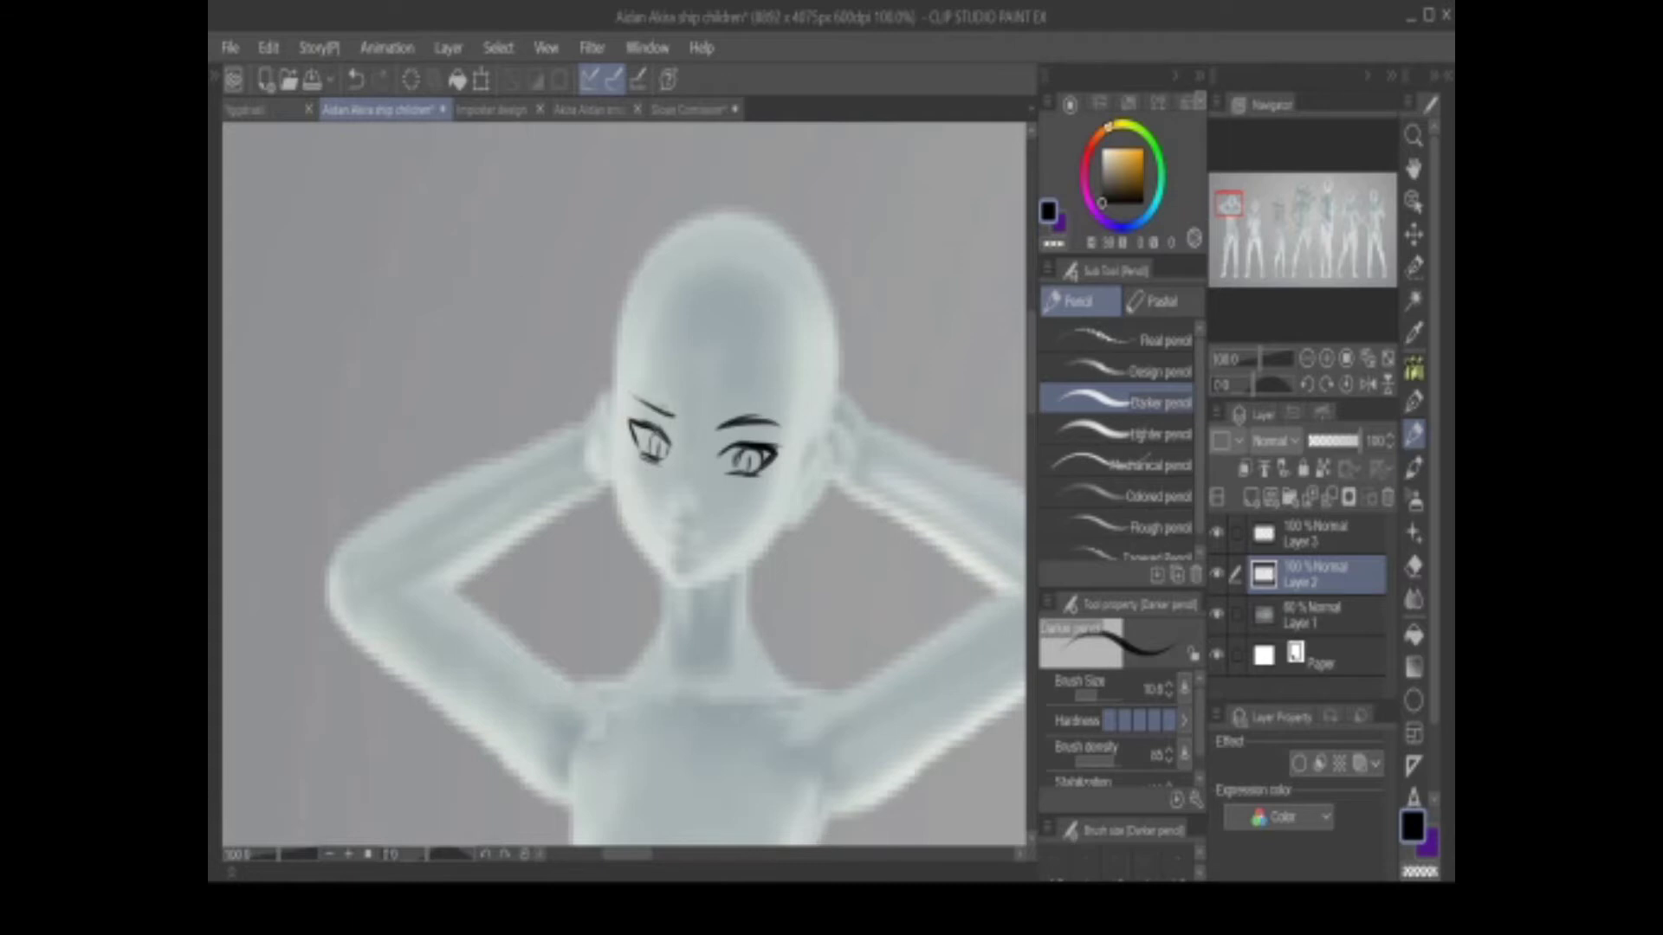
# Draw the nose and a small closed mouth on the face, undoing strokes that miss
pyautogui.hotkey('ctrl', 'z')
pyautogui.hotkey('ctrl', 'z')
pyautogui.hotkey('ctrl', 'z')
pyautogui.moveTo(669, 504)
pyautogui.mouseDown()
pyautogui.moveTo(1021, 733)
pyautogui.moveTo(674, 511)
pyautogui.mouseUp()
pyautogui.hotkey('ctrl', 'z')
pyautogui.hotkey('ctrl', 'z')
pyautogui.moveTo(676, 555); pyautogui.dragTo(684, 551)
pyautogui.hotkey('ctrl', 'z')
pyautogui.hotkey('ctrl', 'z')
# Draw a long pointed ear on each side of the head and the jawline down to the chin
pyautogui.moveTo(805, 448)
pyautogui.mouseDown()
pyautogui.moveTo(943, 508)
pyautogui.moveTo(786, 525)
pyautogui.mouseUp()
pyautogui.moveTo(798, 480); pyautogui.dragTo(899, 499)
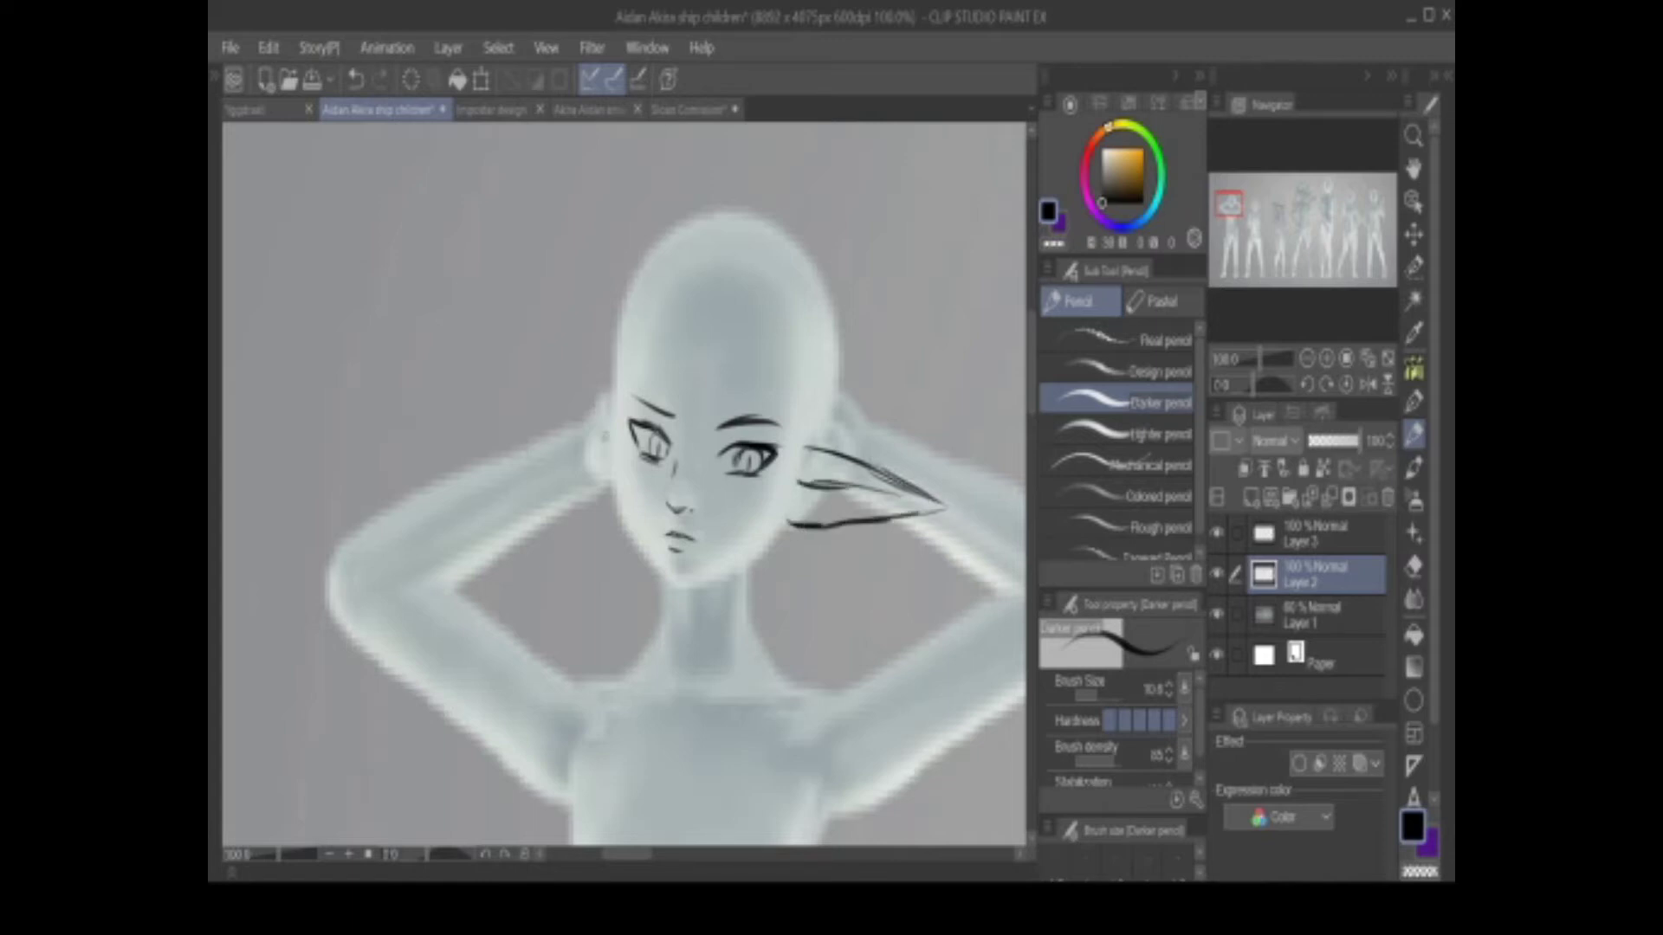
pyautogui.moveTo(591, 419)
pyautogui.mouseDown()
pyautogui.moveTo(522, 429)
pyautogui.moveTo(620, 501)
pyautogui.moveTo(613, 451)
pyautogui.moveTo(1025, 732)
pyautogui.mouseUp()
pyautogui.hotkey('ctrl', 'z')
pyautogui.moveTo(548, 432)
pyautogui.mouseDown()
pyautogui.moveTo(588, 448)
pyautogui.moveTo(675, 596)
pyautogui.mouseUp()
pyautogui.hotkey('ctrl', 'z')
pyautogui.hotkey('ctrl', 'z')
pyautogui.moveTo(631, 527)
pyautogui.mouseDown()
pyautogui.moveTo(660, 575)
pyautogui.moveTo(745, 558)
pyautogui.moveTo(783, 517)
pyautogui.mouseUp()
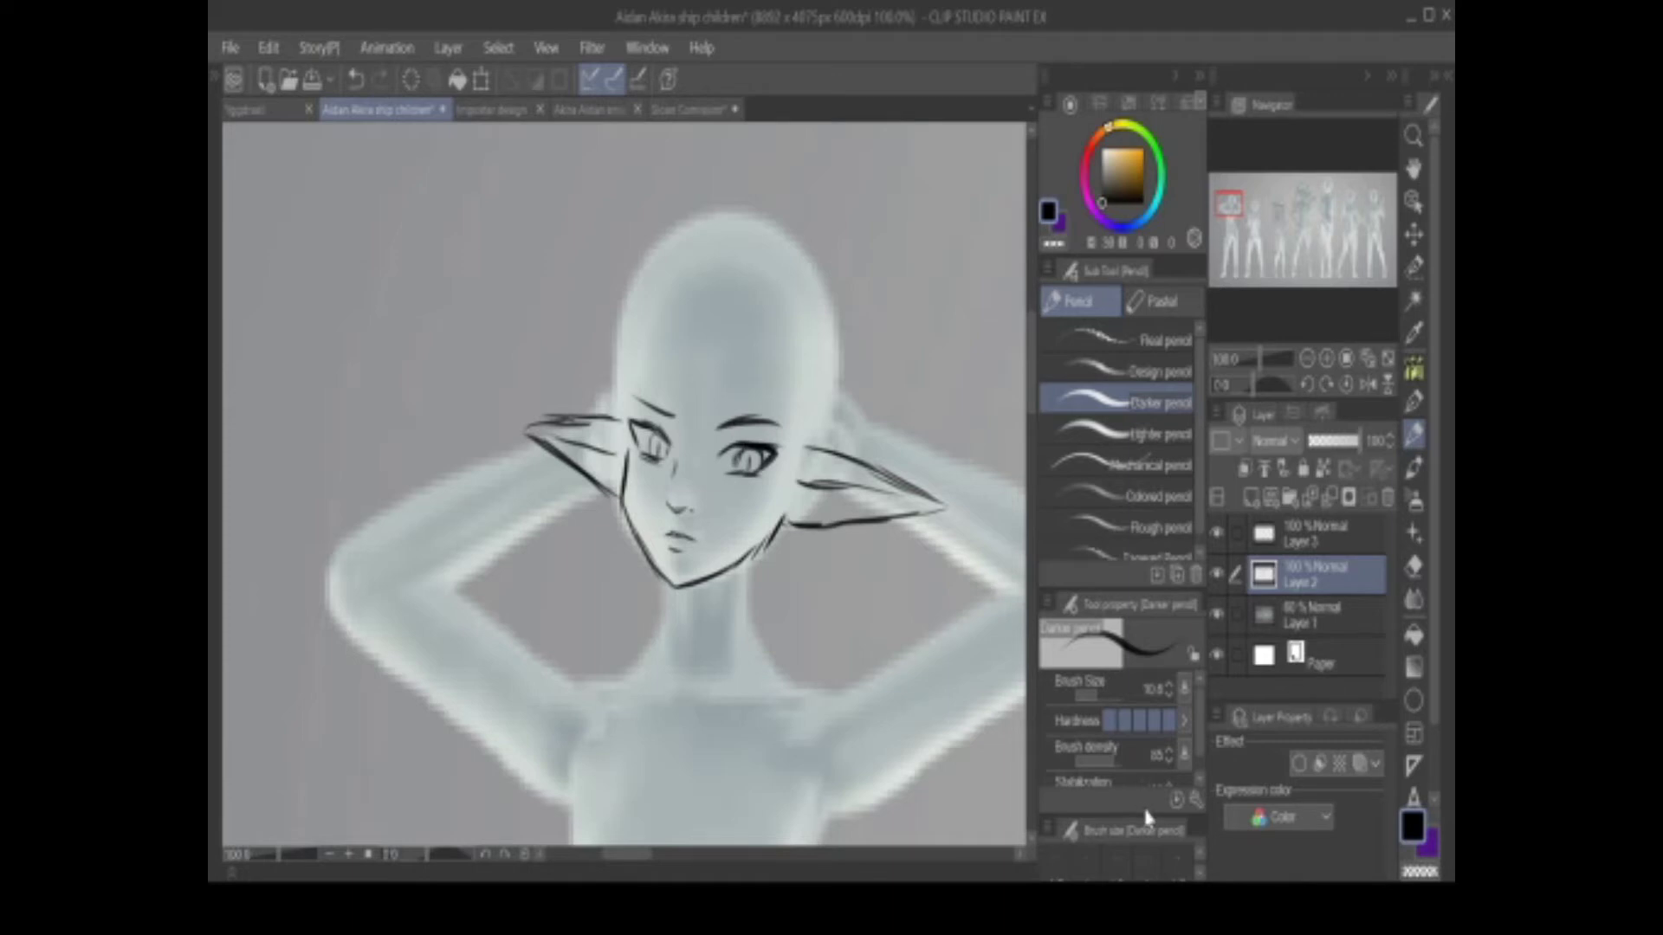
pyautogui.click(1413, 267)
pyautogui.moveTo(537, 355)
pyautogui.mouseDown()
pyautogui.moveTo(866, 520)
pyautogui.moveTo(688, 567)
pyautogui.moveTo(571, 441)
pyautogui.mouseUp()
pyautogui.click(273, 49)
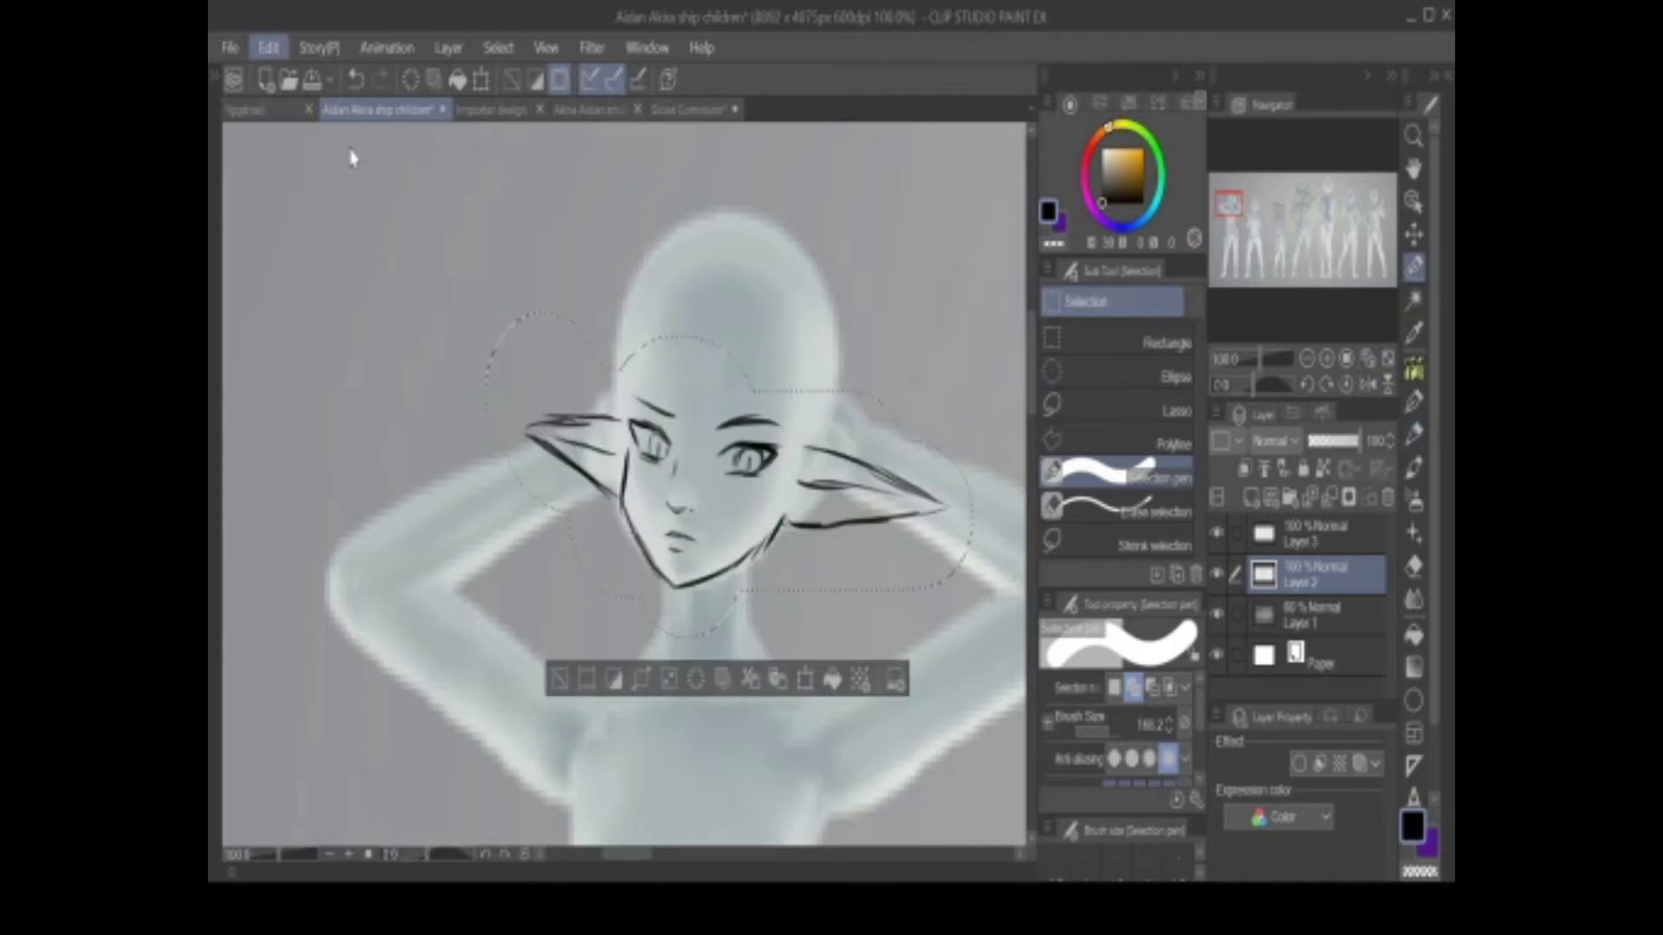
pyautogui.hotkey('ctrl', 'd')
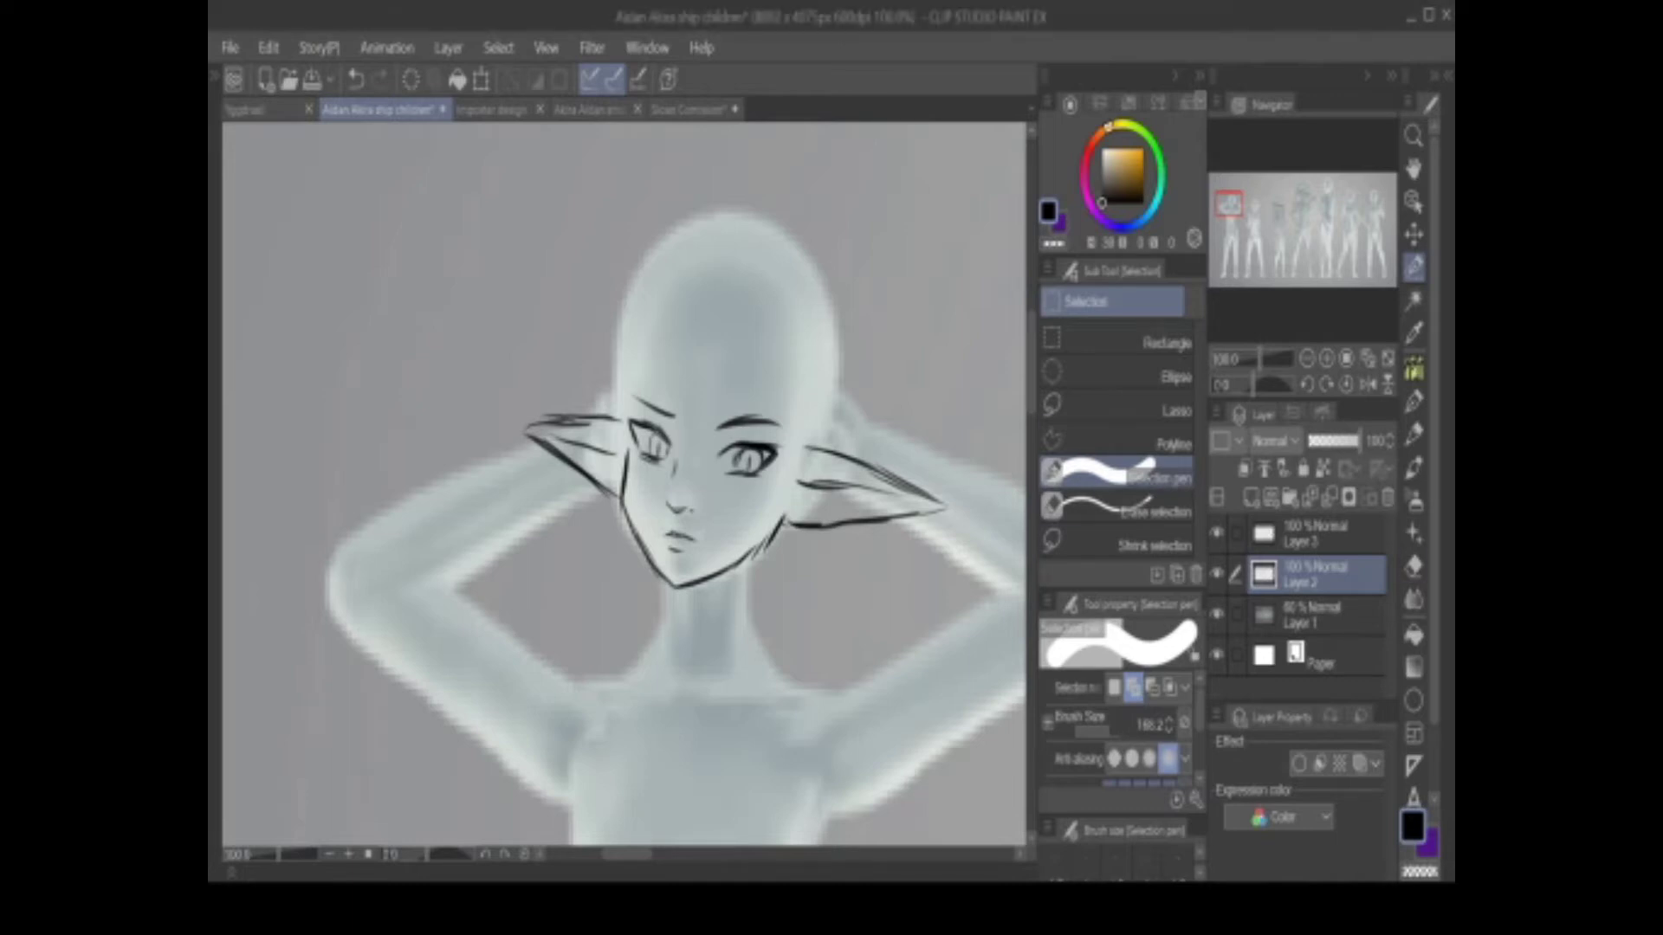
# Draw wavy bangs across the forehead on Layer 3 with the Darker pencil
pyautogui.moveTo(1230, 206)
pyautogui.mouseDown()
pyautogui.moveTo(1253, 212)
pyautogui.moveTo(1221, 203)
pyautogui.mouseUp()
pyautogui.click(1315, 532)
pyautogui.click(1415, 433)
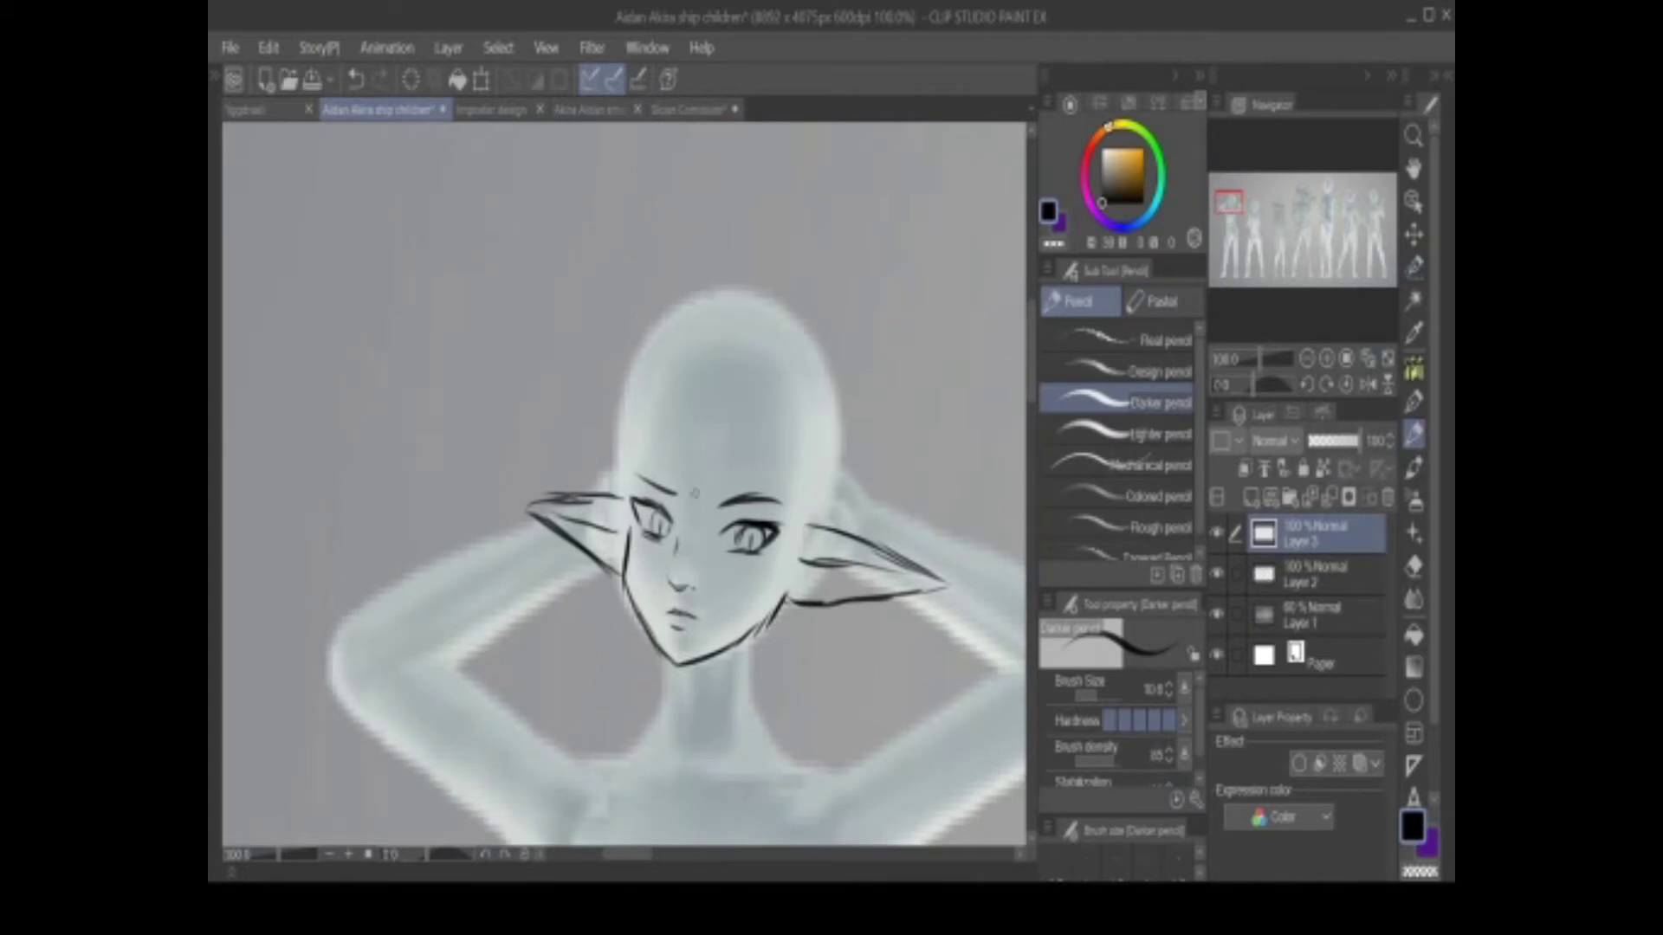
pyautogui.moveTo(665, 425); pyautogui.dragTo(671, 481)
pyautogui.moveTo(666, 459); pyautogui.dragTo(673, 490)
pyautogui.hotkey('ctrl', 'z')
pyautogui.hotkey('ctrl', 'z')
pyautogui.hotkey('ctrl', 'z')
pyautogui.moveTo(657, 416)
pyautogui.mouseDown()
pyautogui.moveTo(679, 446)
pyautogui.moveTo(675, 498)
pyautogui.mouseUp()
pyautogui.moveTo(674, 467)
pyautogui.mouseDown()
pyautogui.moveTo(676, 509)
pyautogui.moveTo(708, 483)
pyautogui.mouseUp()
pyautogui.moveTo(709, 485)
pyautogui.mouseDown()
pyautogui.moveTo(719, 519)
pyautogui.moveTo(737, 468)
pyautogui.mouseUp()
pyautogui.moveTo(737, 472); pyautogui.dragTo(775, 518)
# Draw short curly locks of hair framing both sides of the face over the ears
pyautogui.moveTo(750, 481)
pyautogui.mouseDown()
pyautogui.moveTo(821, 539)
pyautogui.moveTo(767, 613)
pyautogui.mouseUp()
pyautogui.moveTo(792, 573)
pyautogui.mouseDown()
pyautogui.moveTo(805, 643)
pyautogui.moveTo(790, 635)
pyautogui.mouseUp()
pyautogui.moveTo(827, 490)
pyautogui.mouseDown()
pyautogui.moveTo(853, 515)
pyautogui.moveTo(830, 622)
pyautogui.moveTo(801, 622)
pyautogui.mouseUp()
pyautogui.moveTo(605, 457)
pyautogui.mouseDown()
pyautogui.moveTo(620, 478)
pyautogui.moveTo(594, 513)
pyautogui.mouseUp()
pyautogui.moveTo(606, 507)
pyautogui.mouseDown()
pyautogui.moveTo(579, 563)
pyautogui.moveTo(589, 589)
pyautogui.mouseUp()
pyautogui.moveTo(596, 572); pyautogui.dragTo(616, 613)
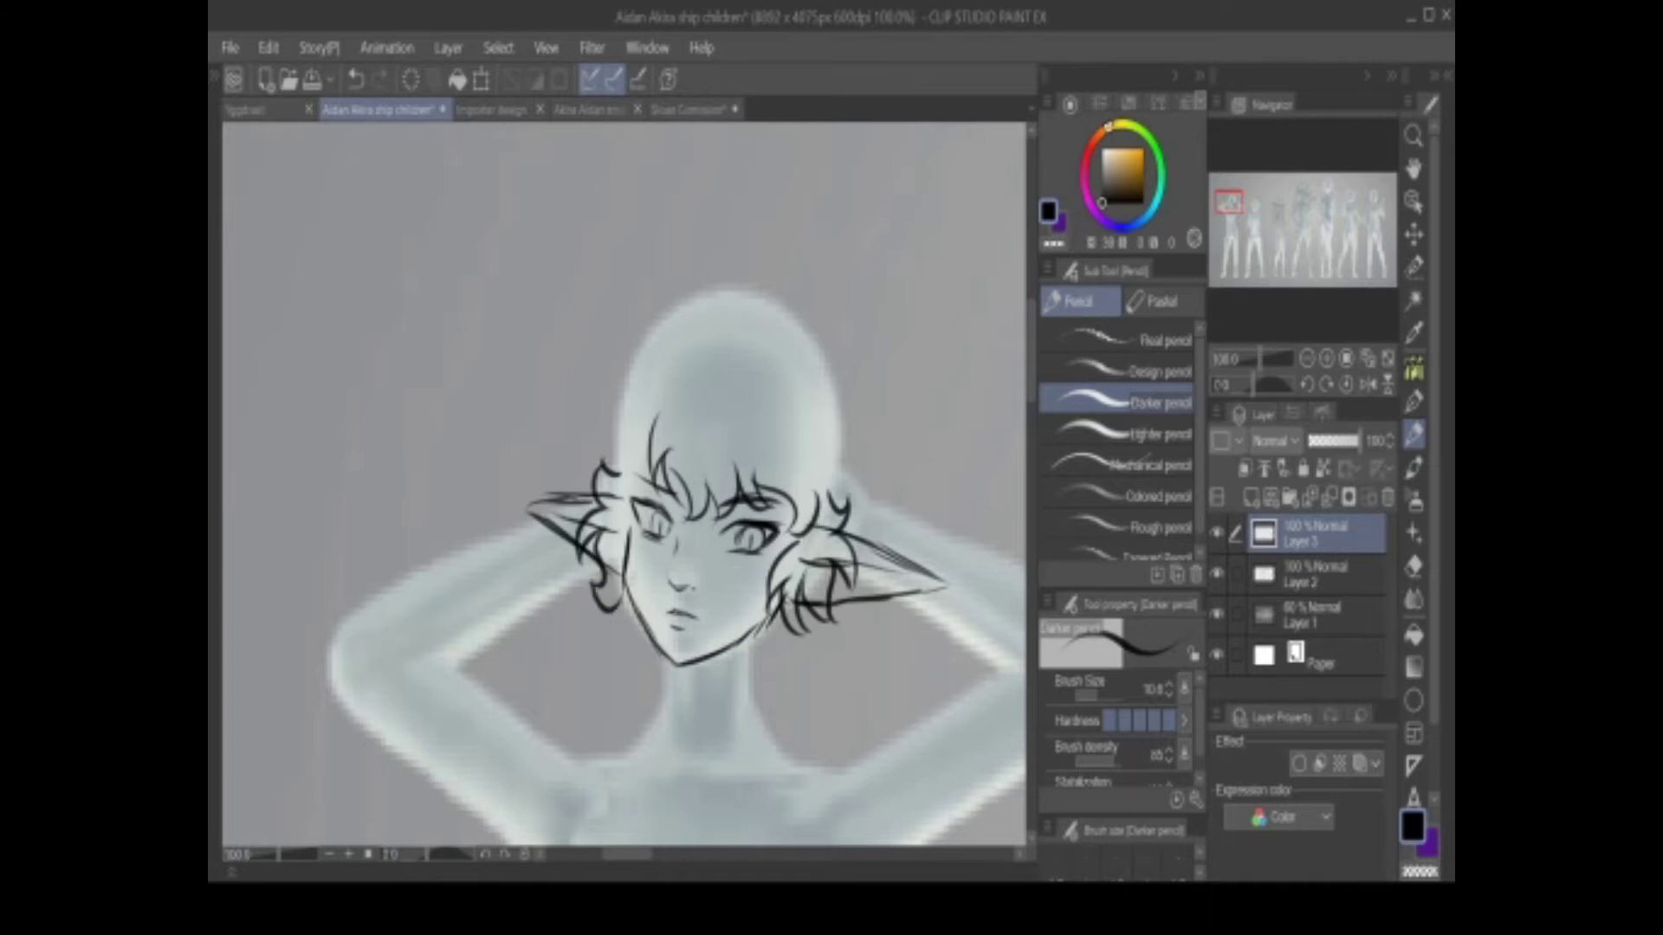
# Refine the hair beside the face with a few extra strands, undoing the unwanted strokes
pyautogui.moveTo(652, 452); pyautogui.dragTo(644, 488)
pyautogui.moveTo(651, 500)
pyautogui.mouseDown()
pyautogui.moveTo(626, 487)
pyautogui.moveTo(647, 569)
pyautogui.moveTo(644, 549)
pyautogui.mouseUp()
pyautogui.hotkey('ctrl', 'z')
pyautogui.hotkey('ctrl', 'z')
pyautogui.hotkey('ctrl', 'z')
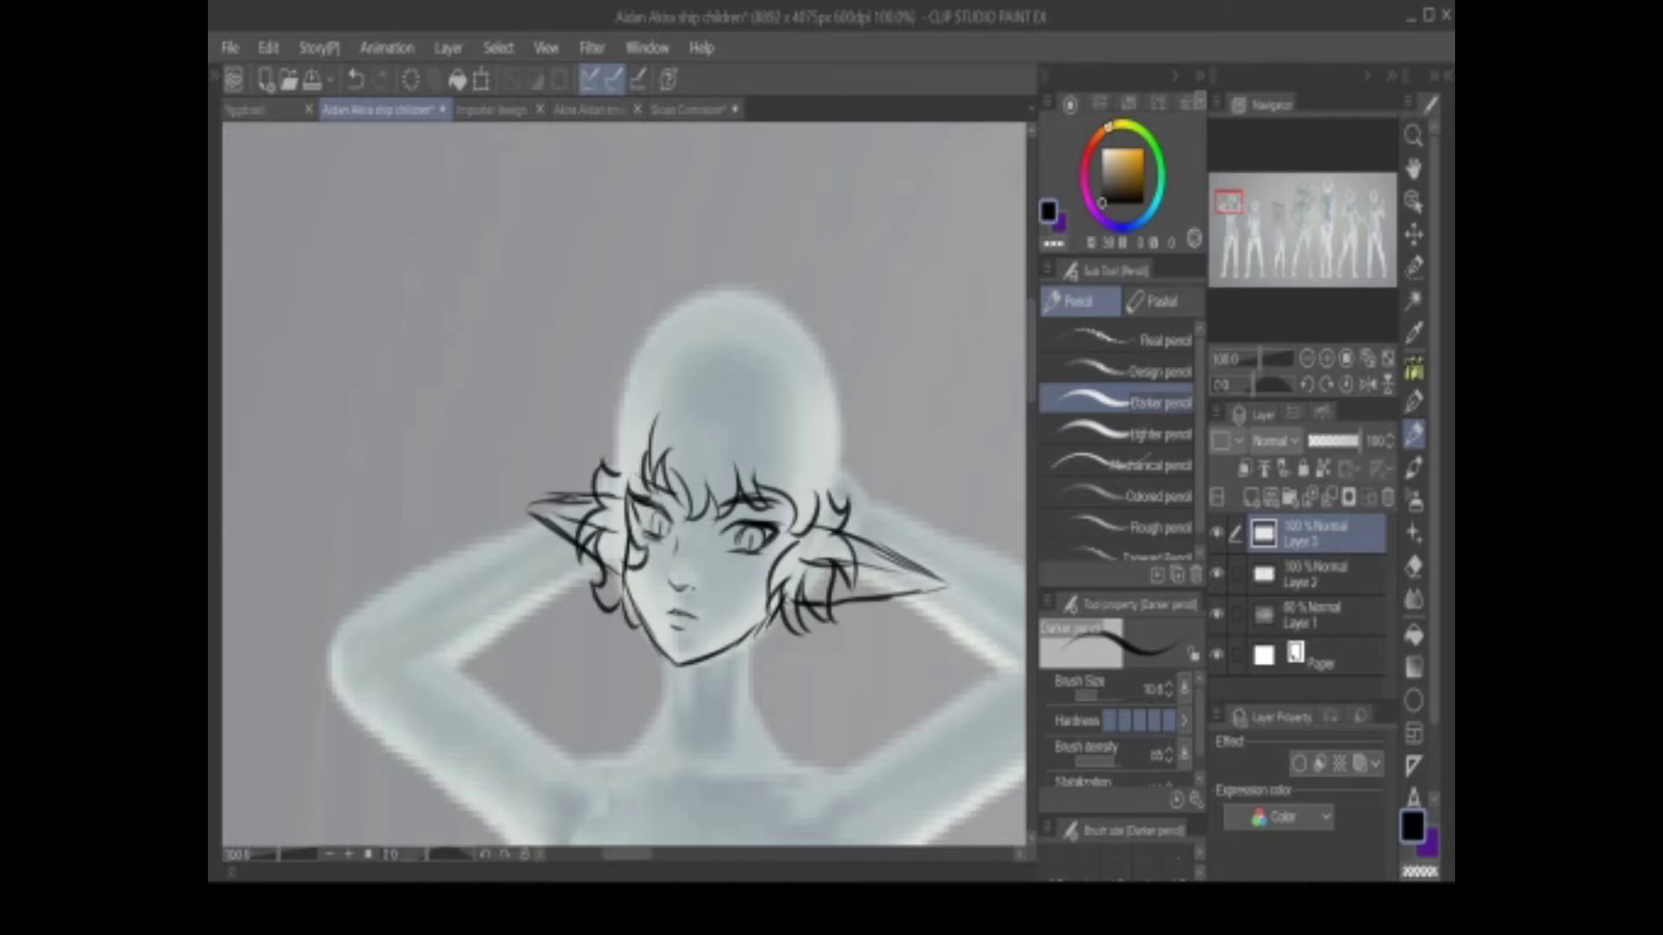
pyautogui.moveTo(875, 591); pyautogui.dragTo(854, 631)
pyautogui.hotkey('ctrl', 'z')
# Draw the neck lines, the shoulder and the upper arm on the right side of the figure
pyautogui.moveTo(1228, 202); pyautogui.dragTo(1230, 207)
pyautogui.moveTo(585, 503)
pyautogui.mouseDown()
pyautogui.moveTo(570, 572)
pyautogui.moveTo(531, 598)
pyautogui.mouseUp()
pyautogui.moveTo(668, 469)
pyautogui.mouseDown()
pyautogui.moveTo(677, 560)
pyautogui.moveTo(716, 602)
pyautogui.moveTo(896, 522)
pyautogui.mouseUp()
pyautogui.moveTo(742, 752)
pyautogui.mouseDown()
pyautogui.moveTo(899, 620)
pyautogui.moveTo(963, 595)
pyautogui.mouseUp()
# Outline the raised arm on the figure's left side and both sides of the upper torso
pyautogui.moveTo(1229, 218)
pyautogui.mouseDown()
pyautogui.moveTo(1231, 244)
pyautogui.moveTo(1222, 213)
pyautogui.mouseUp()
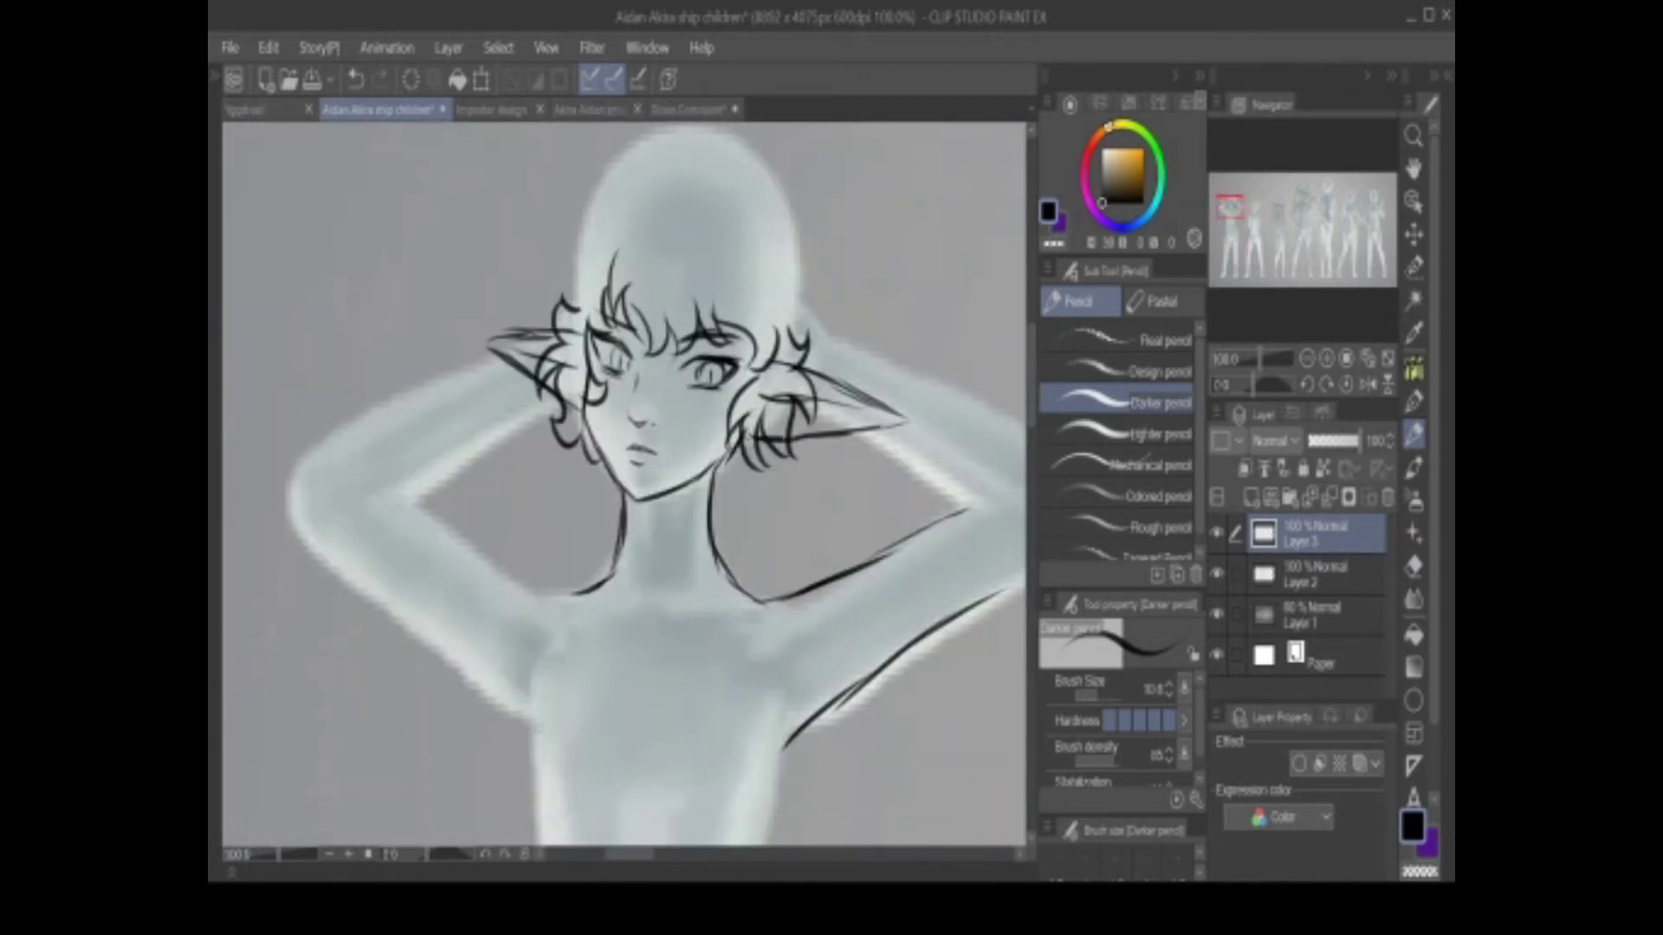
pyautogui.moveTo(537, 693); pyautogui.dragTo(543, 810)
pyautogui.hotkey('ctrl', 'z')
pyautogui.moveTo(540, 668)
pyautogui.mouseDown()
pyautogui.moveTo(539, 790)
pyautogui.moveTo(453, 677)
pyautogui.moveTo(346, 586)
pyautogui.moveTo(296, 482)
pyautogui.moveTo(310, 456)
pyautogui.moveTo(505, 360)
pyautogui.moveTo(407, 485)
pyautogui.moveTo(320, 503)
pyautogui.moveTo(571, 590)
pyautogui.mouseUp()
pyautogui.moveTo(518, 586); pyautogui.dragTo(596, 604)
pyautogui.hotkey('ctrl', 'z')
pyautogui.hotkey('ctrl', 'z')
pyautogui.hotkey('ctrl', 'z')
pyautogui.moveTo(442, 524)
pyautogui.mouseDown()
pyautogui.moveTo(504, 578)
pyautogui.moveTo(591, 599)
pyautogui.mouseUp()
pyautogui.moveTo(1230, 206); pyautogui.dragTo(1231, 214)
pyautogui.moveTo(771, 522)
pyautogui.mouseDown()
pyautogui.moveTo(795, 492)
pyautogui.moveTo(757, 688)
pyautogui.mouseUp()
# Sketch the outer hair curls on the left side of the head, from crown height down to the neck
pyautogui.click(1234, 210)
pyautogui.moveTo(1239, 209); pyautogui.dragTo(1228, 206)
pyautogui.moveTo(649, 217)
pyautogui.mouseDown()
pyautogui.moveTo(606, 308)
pyautogui.moveTo(624, 359)
pyautogui.mouseUp()
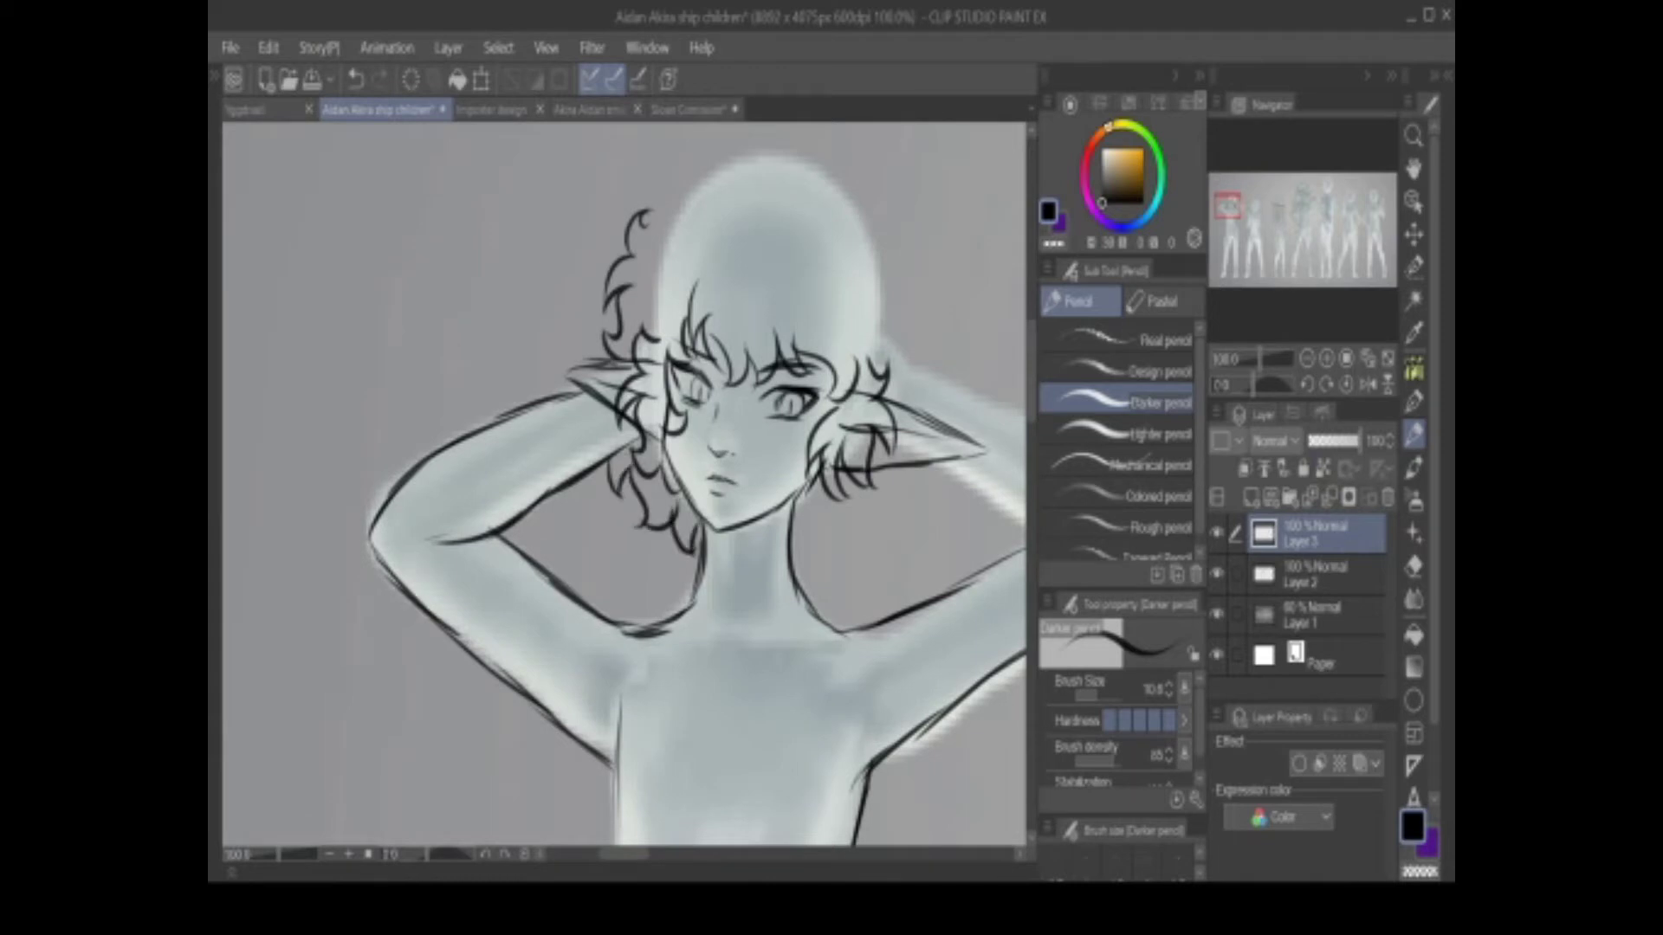
pyautogui.moveTo(1227, 202); pyautogui.dragTo(1230, 201)
# Undo the outer hair curls and erase the ear lines overlapping the hair on Layer 2 with the Hard eraser
pyautogui.click(1342, 580)
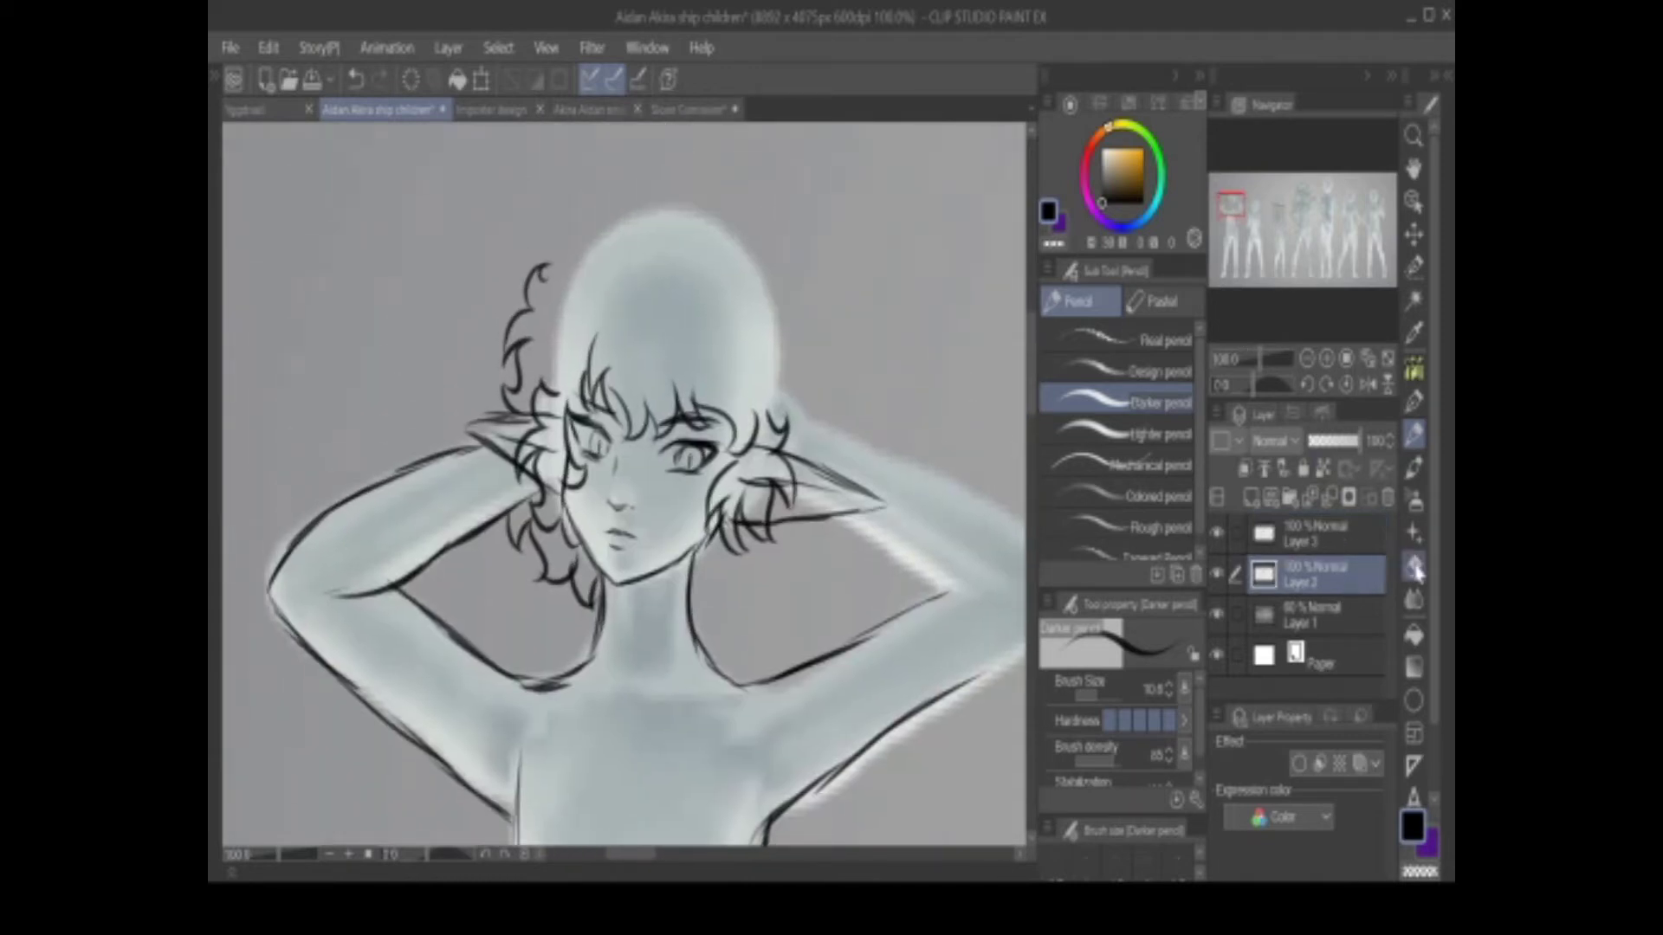
pyautogui.click(1413, 566)
pyautogui.hotkey('ctrl', 'z')
pyautogui.hotkey('ctrl', 'z')
pyautogui.hotkey('ctrl', 'z')
pyautogui.hotkey('ctrl', 'z')
pyautogui.hotkey('ctrl', 'z')
pyautogui.hotkey('ctrl', 'z')
pyautogui.hotkey('ctrl', 'z')
pyautogui.hotkey('ctrl', 'z')
pyautogui.hotkey('ctrl', 'z')
pyautogui.hotkey('ctrl', 'z')
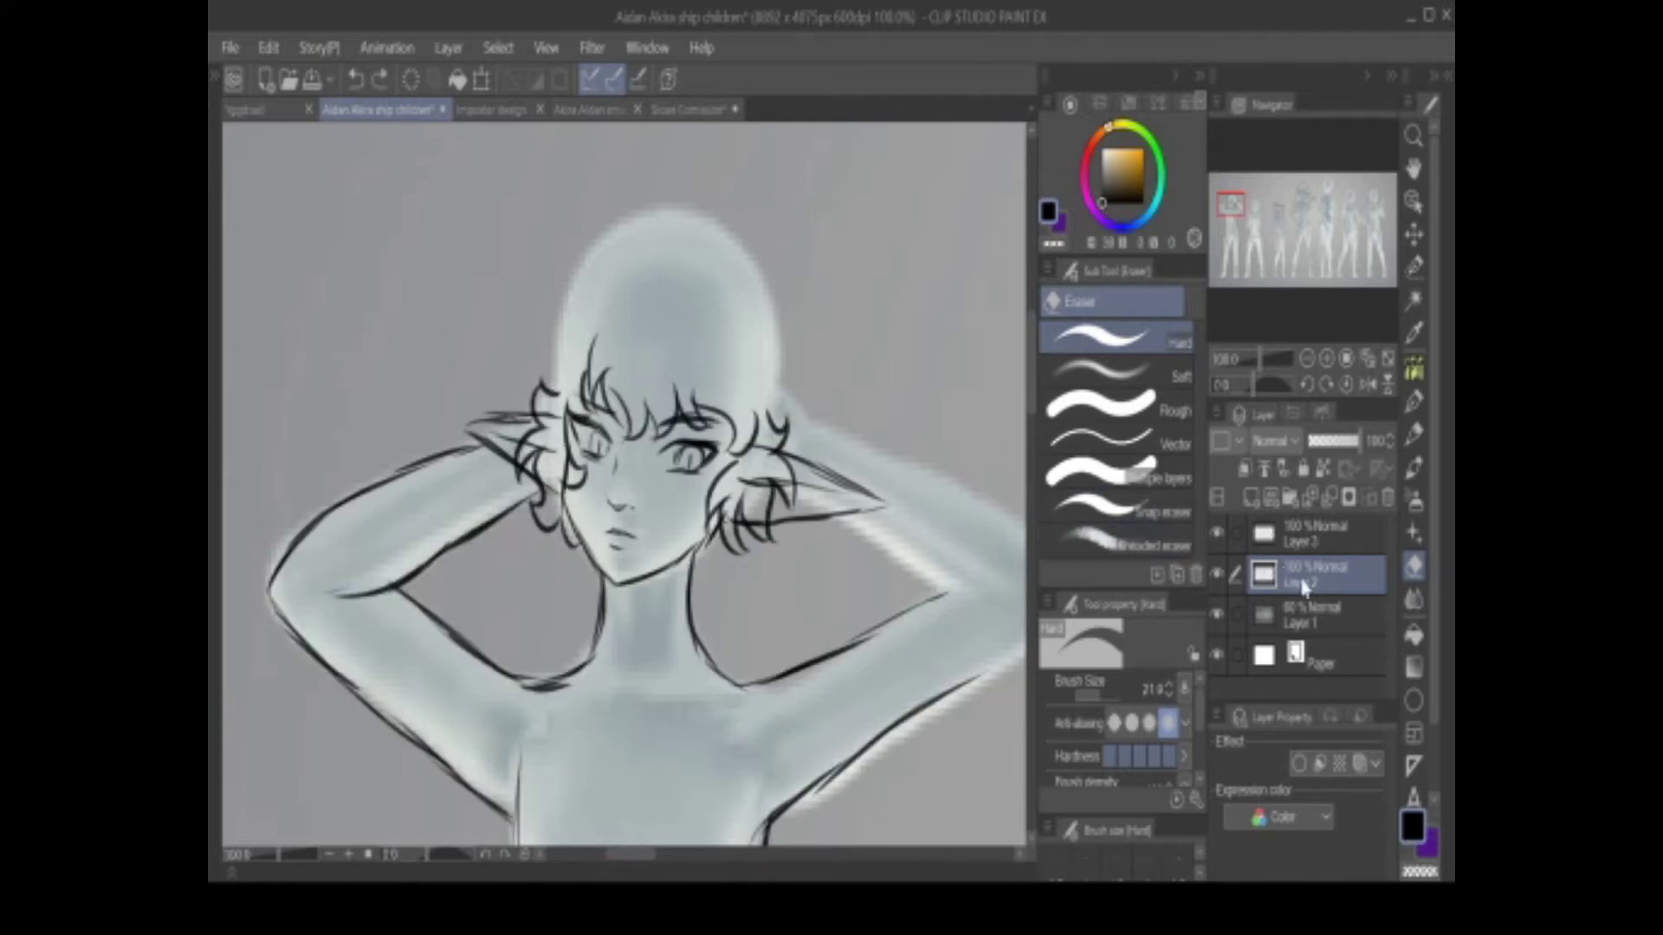
pyautogui.click(507, 466)
pyautogui.moveTo(738, 481)
pyautogui.mouseDown()
pyautogui.moveTo(751, 452)
pyautogui.moveTo(757, 521)
pyautogui.mouseUp()
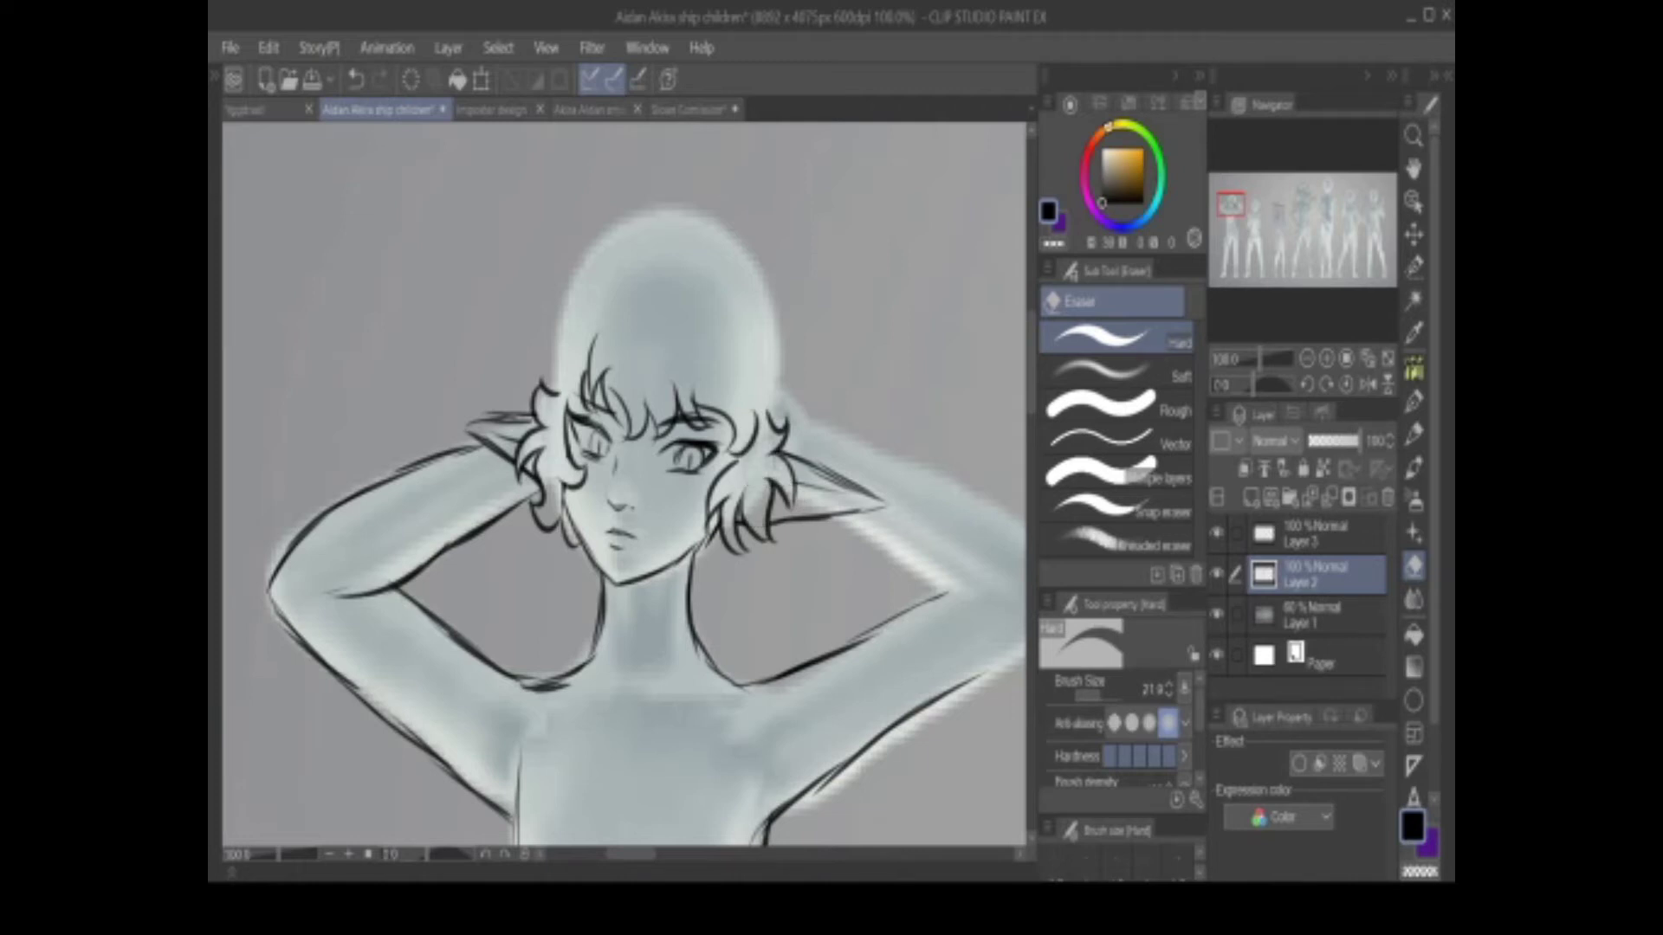
# Draw the outer hair curls left of the head on Layer 3, from crown height down to the neck
pyautogui.moveTo(1316, 575); pyautogui.dragTo(1321, 530)
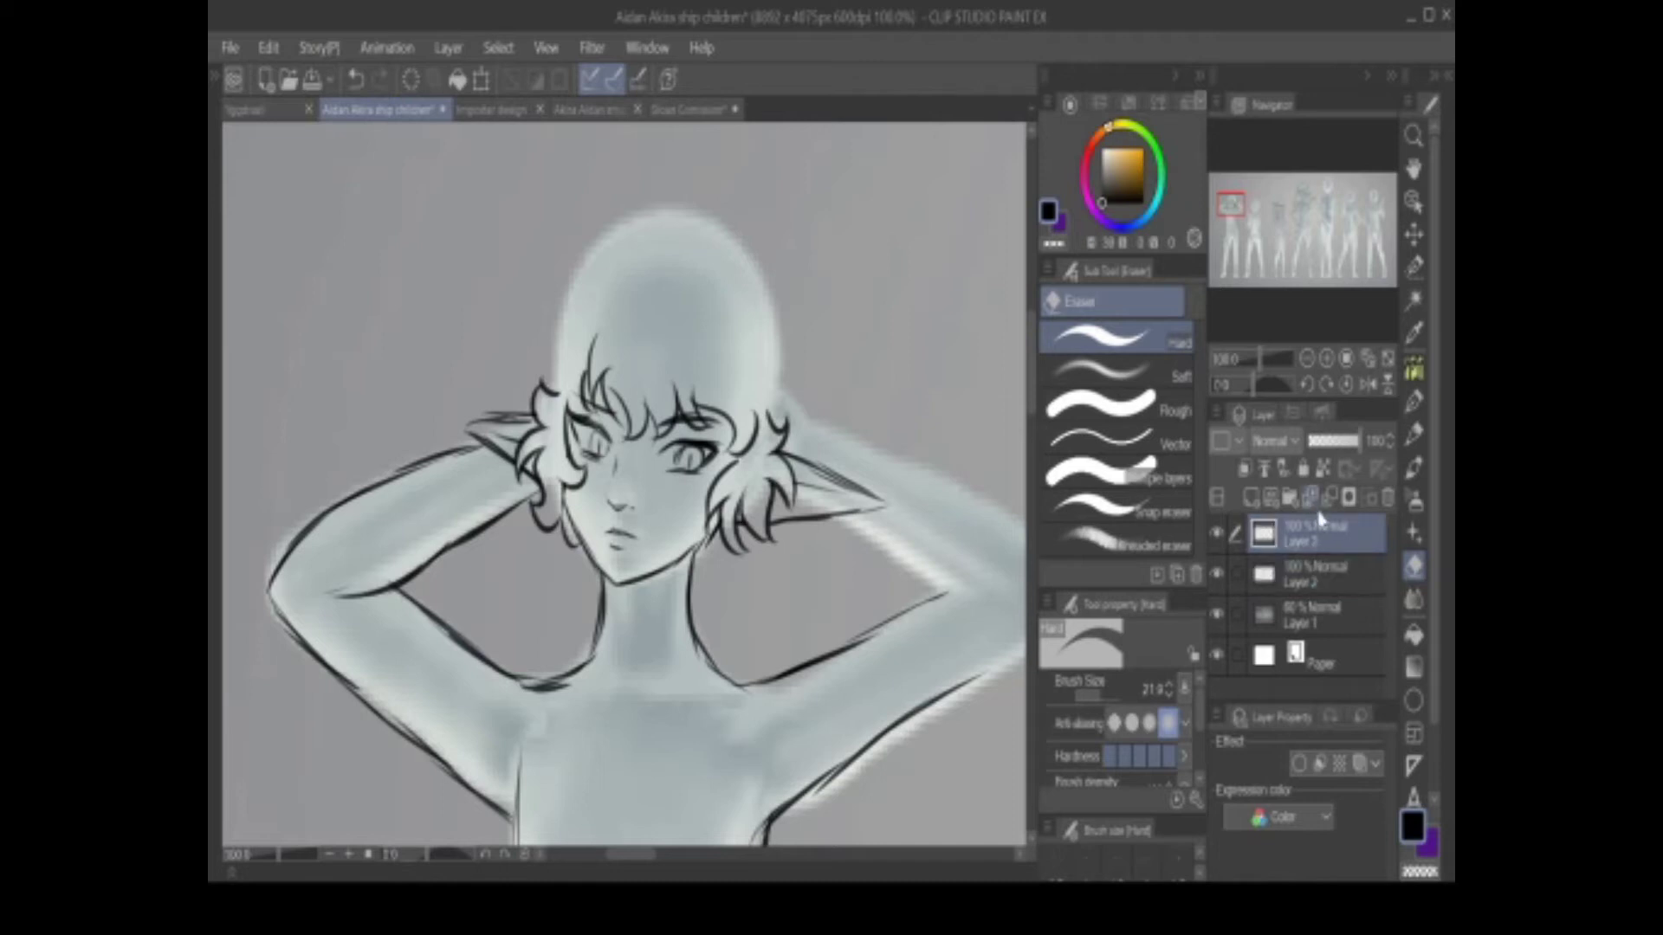
pyautogui.click(1413, 433)
pyautogui.moveTo(563, 256); pyautogui.dragTo(511, 347)
pyautogui.hotkey('ctrl', 'z')
pyautogui.moveTo(548, 264); pyautogui.dragTo(498, 383)
pyautogui.moveTo(519, 385); pyautogui.dragTo(493, 421)
pyautogui.moveTo(518, 512); pyautogui.dragTo(511, 556)
pyautogui.moveTo(521, 523)
pyautogui.mouseDown()
pyautogui.moveTo(534, 589)
pyautogui.moveTo(578, 568)
pyautogui.mouseUp()
pyautogui.moveTo(578, 578)
pyautogui.mouseDown()
pyautogui.moveTo(561, 612)
pyautogui.moveTo(604, 606)
pyautogui.mouseUp()
# In a mirrored canvas view, outline the remaining raised arm and add curls where it meets the hair
pyautogui.moveTo(1230, 208); pyautogui.dragTo(1230, 199)
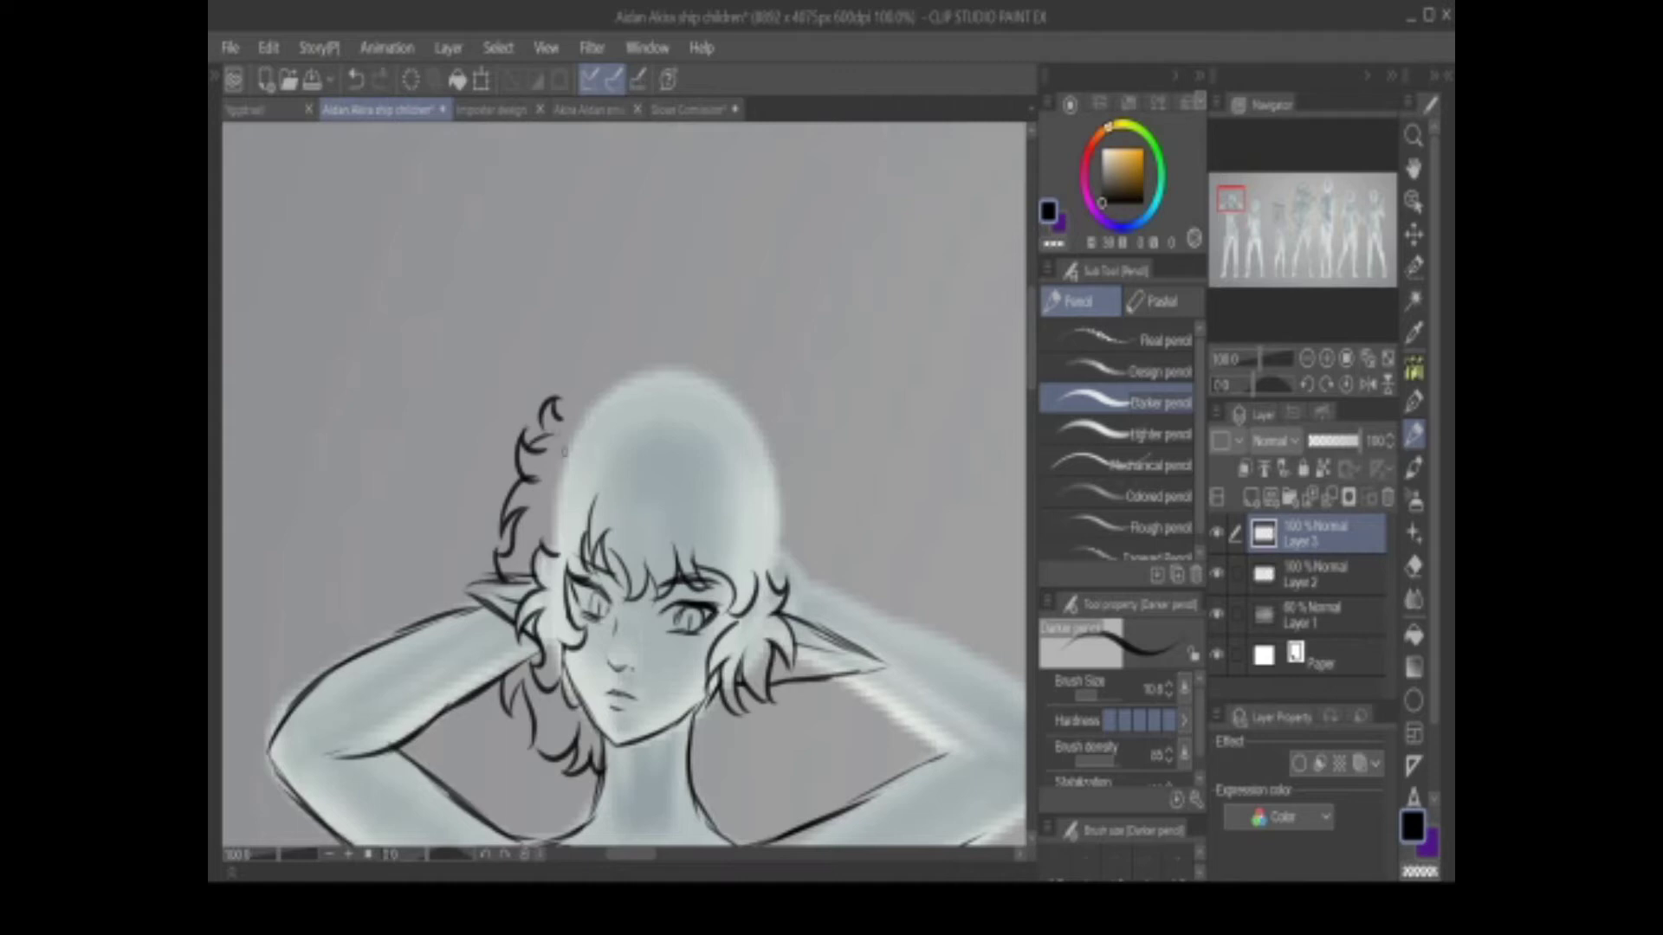
pyautogui.moveTo(1253, 218); pyautogui.dragTo(1228, 212)
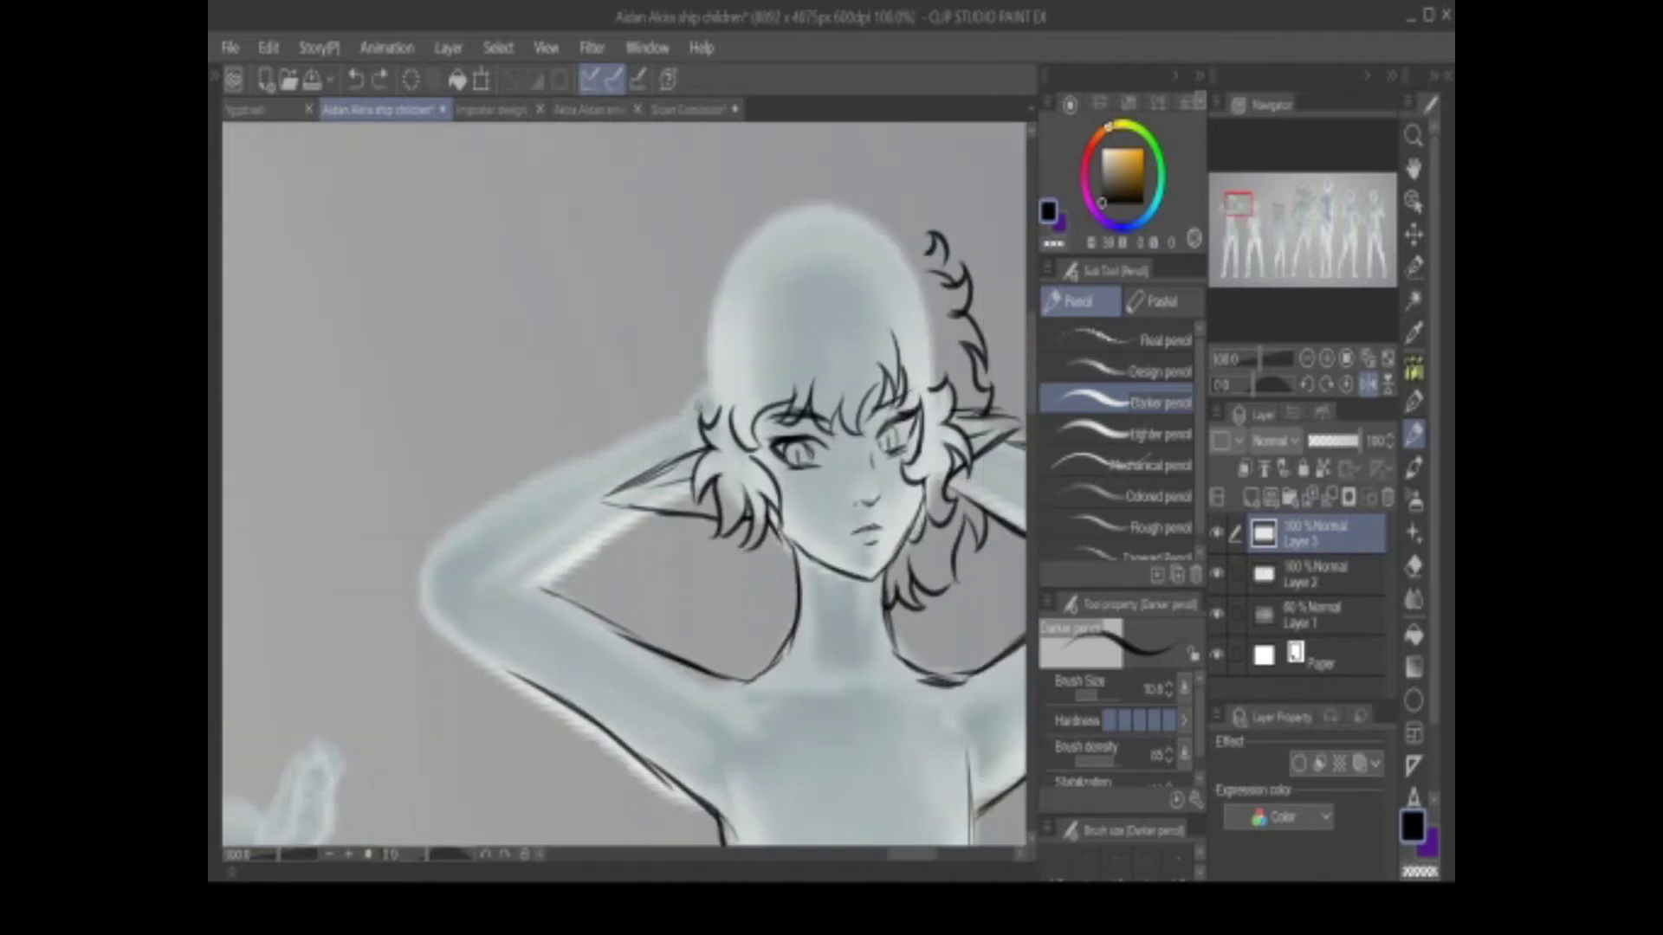
pyautogui.moveTo(698, 394)
pyautogui.mouseDown()
pyautogui.moveTo(668, 355)
pyautogui.moveTo(693, 449)
pyautogui.moveTo(587, 451)
pyautogui.moveTo(478, 511)
pyautogui.moveTo(433, 561)
pyautogui.moveTo(588, 558)
pyautogui.moveTo(643, 518)
pyautogui.mouseUp()
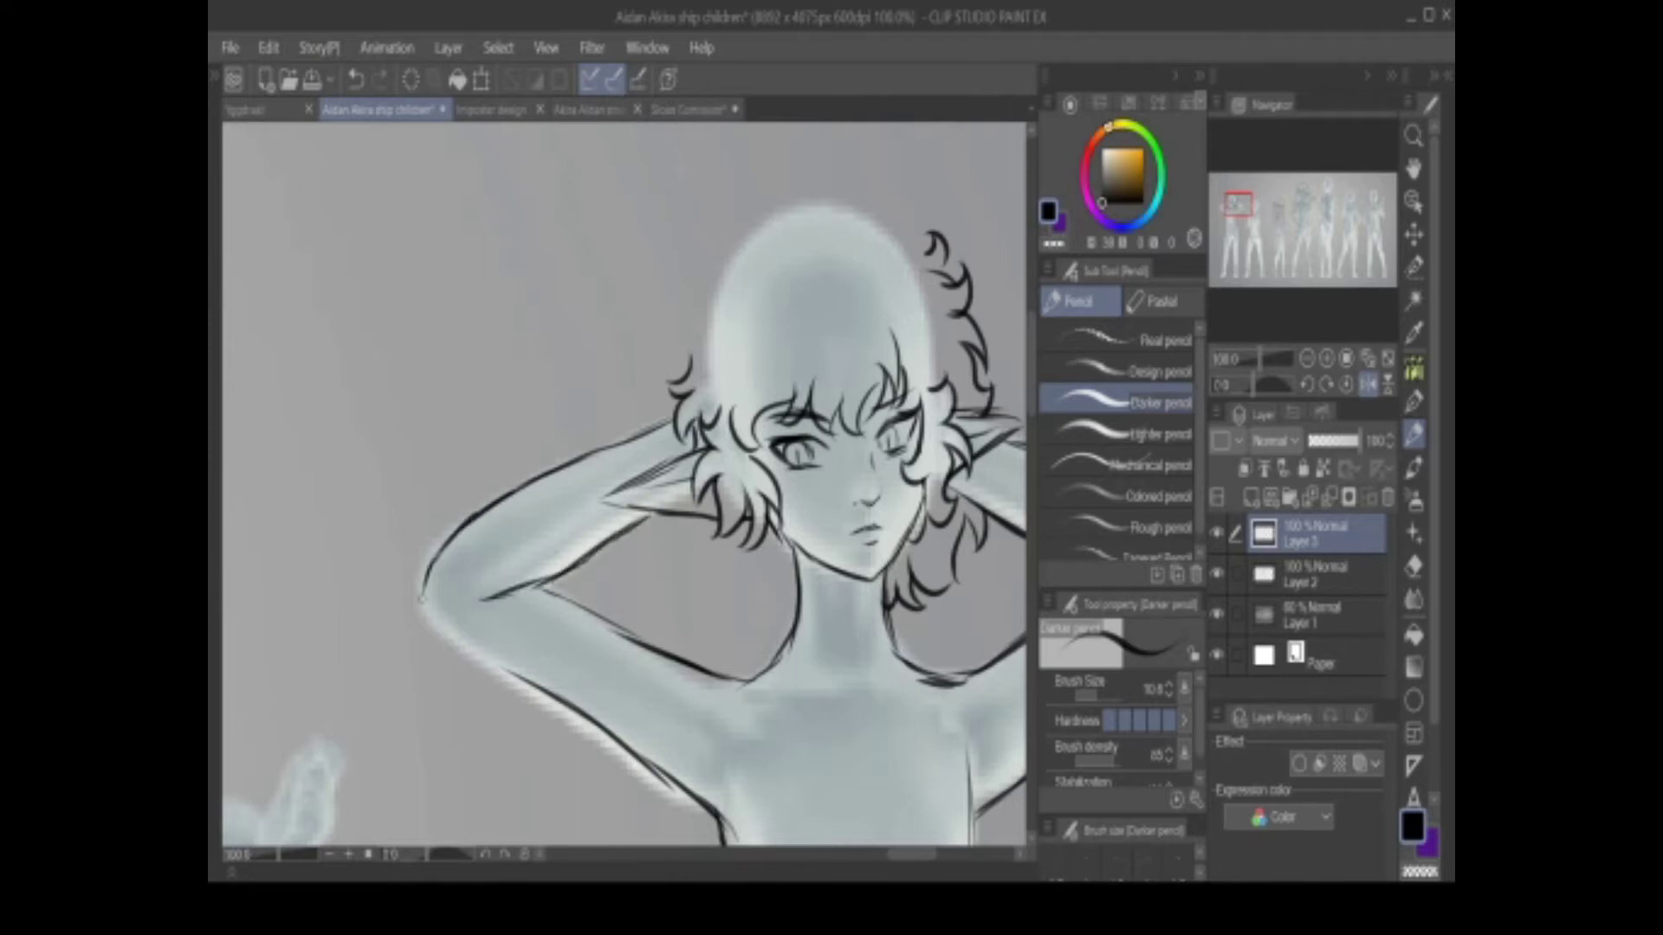
pyautogui.moveTo(414, 598); pyautogui.dragTo(537, 686)
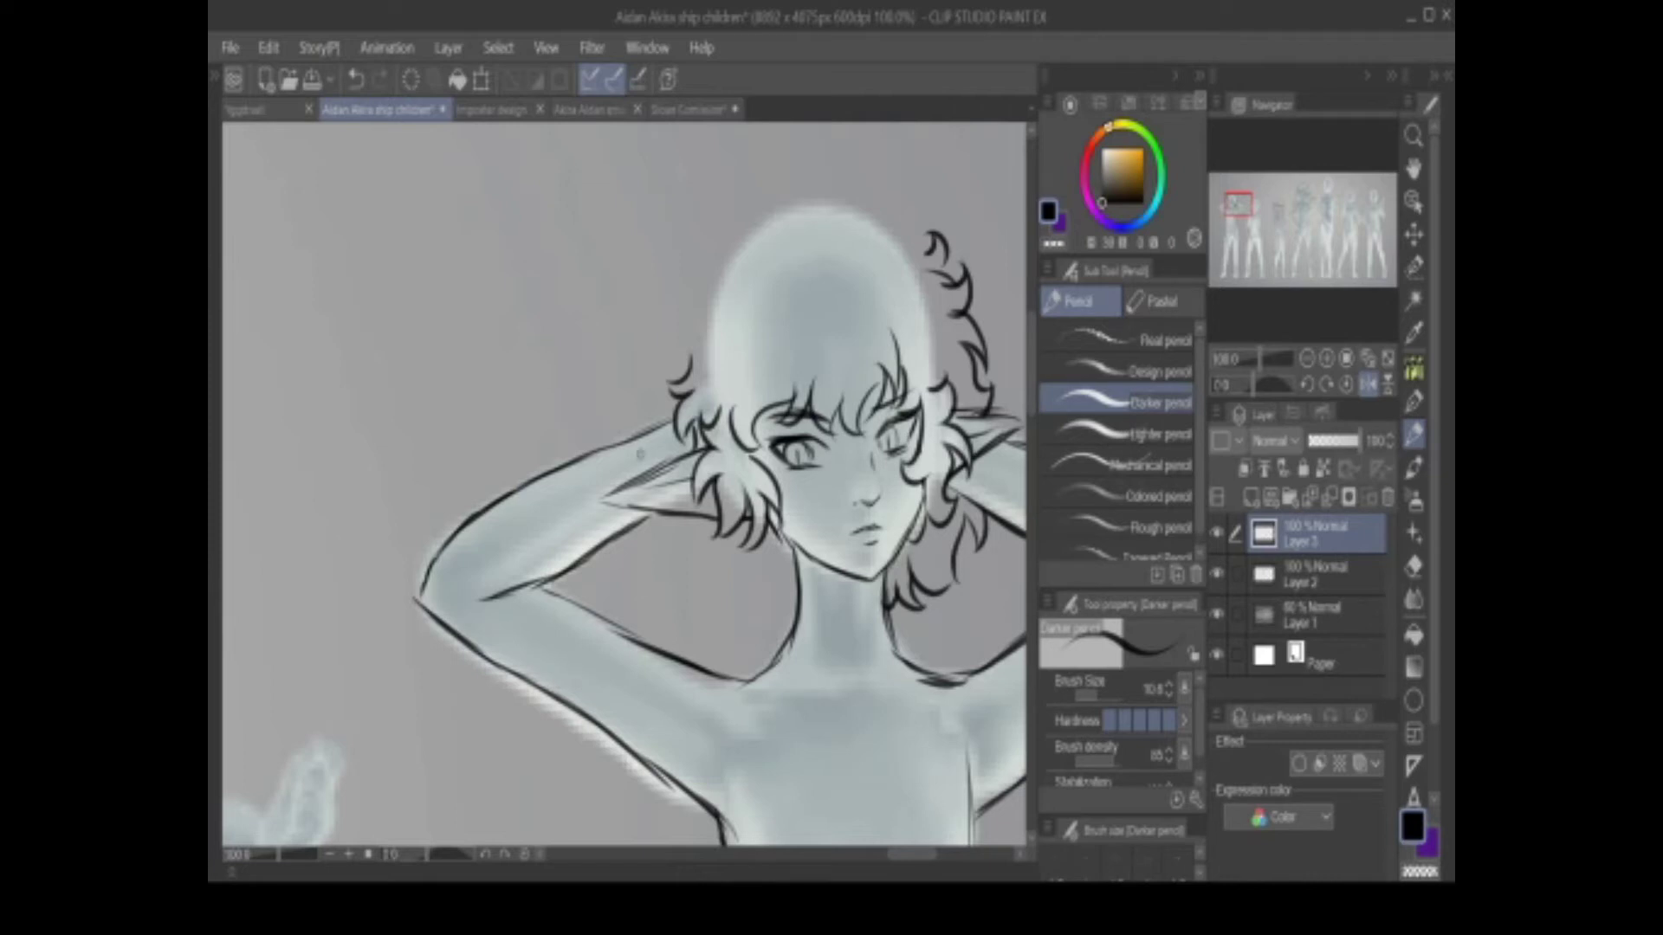
# Select the lower line of the opposite raised arm, shift it slightly inward on Layer 2 and deselect
pyautogui.click(1306, 357)
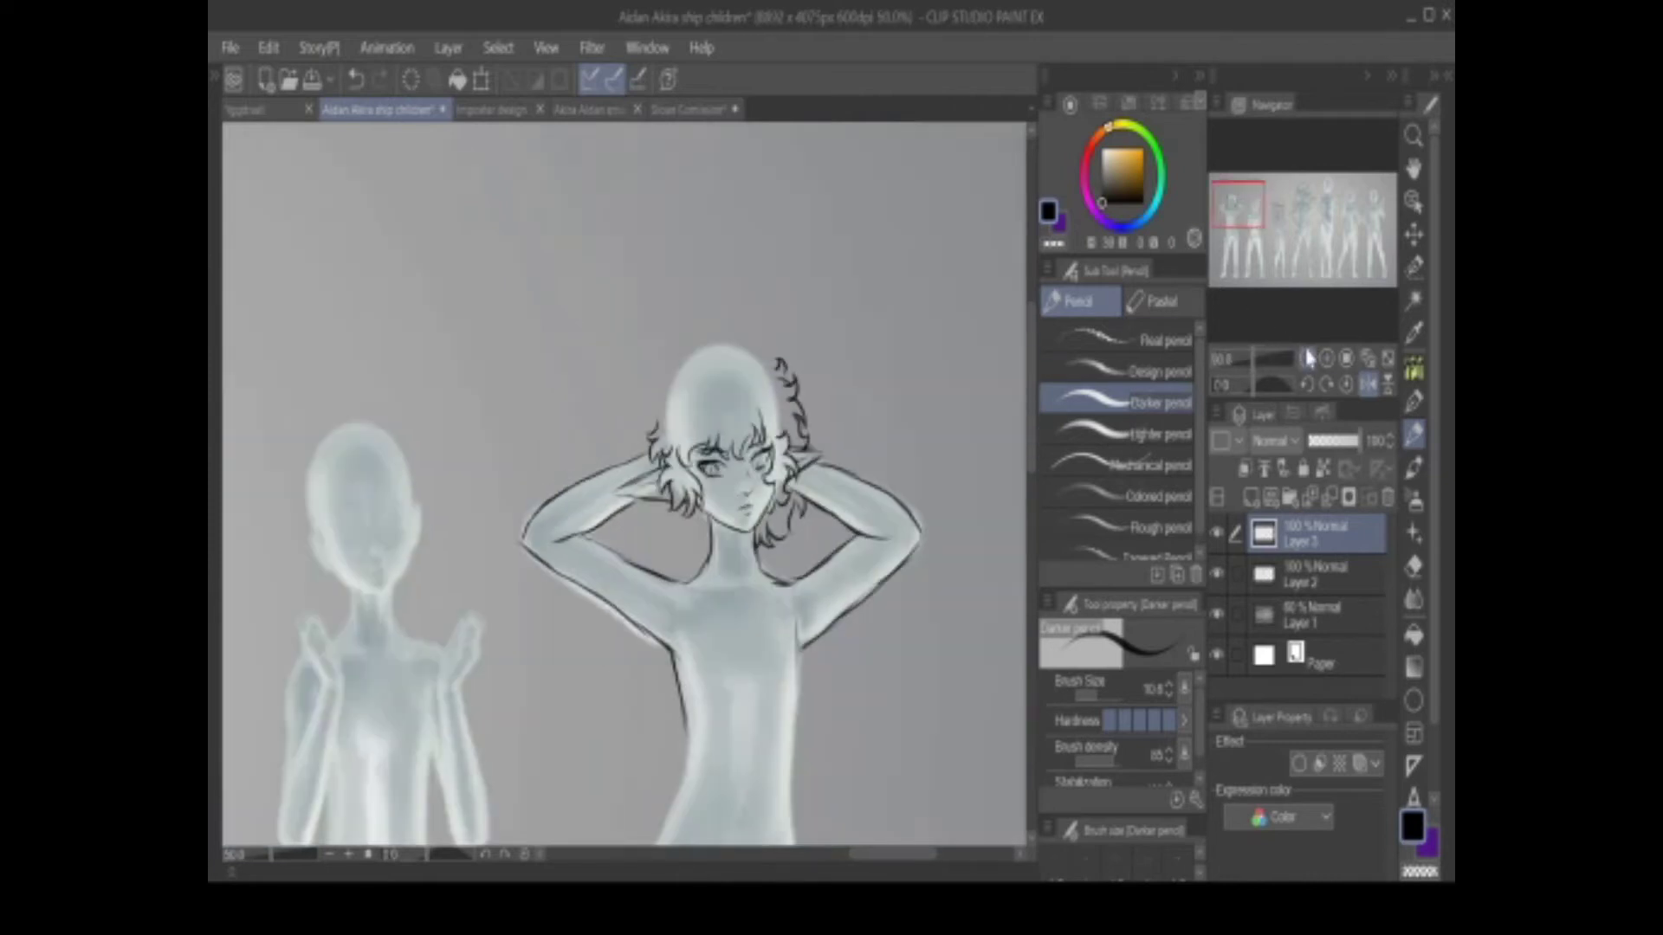
pyautogui.click(1326, 358)
pyautogui.click(1326, 358)
pyautogui.moveTo(1238, 203); pyautogui.dragTo(1230, 206)
pyautogui.click(1413, 265)
pyautogui.moveTo(987, 542)
pyautogui.mouseDown()
pyautogui.moveTo(892, 699)
pyautogui.moveTo(797, 746)
pyautogui.moveTo(814, 736)
pyautogui.mouseUp()
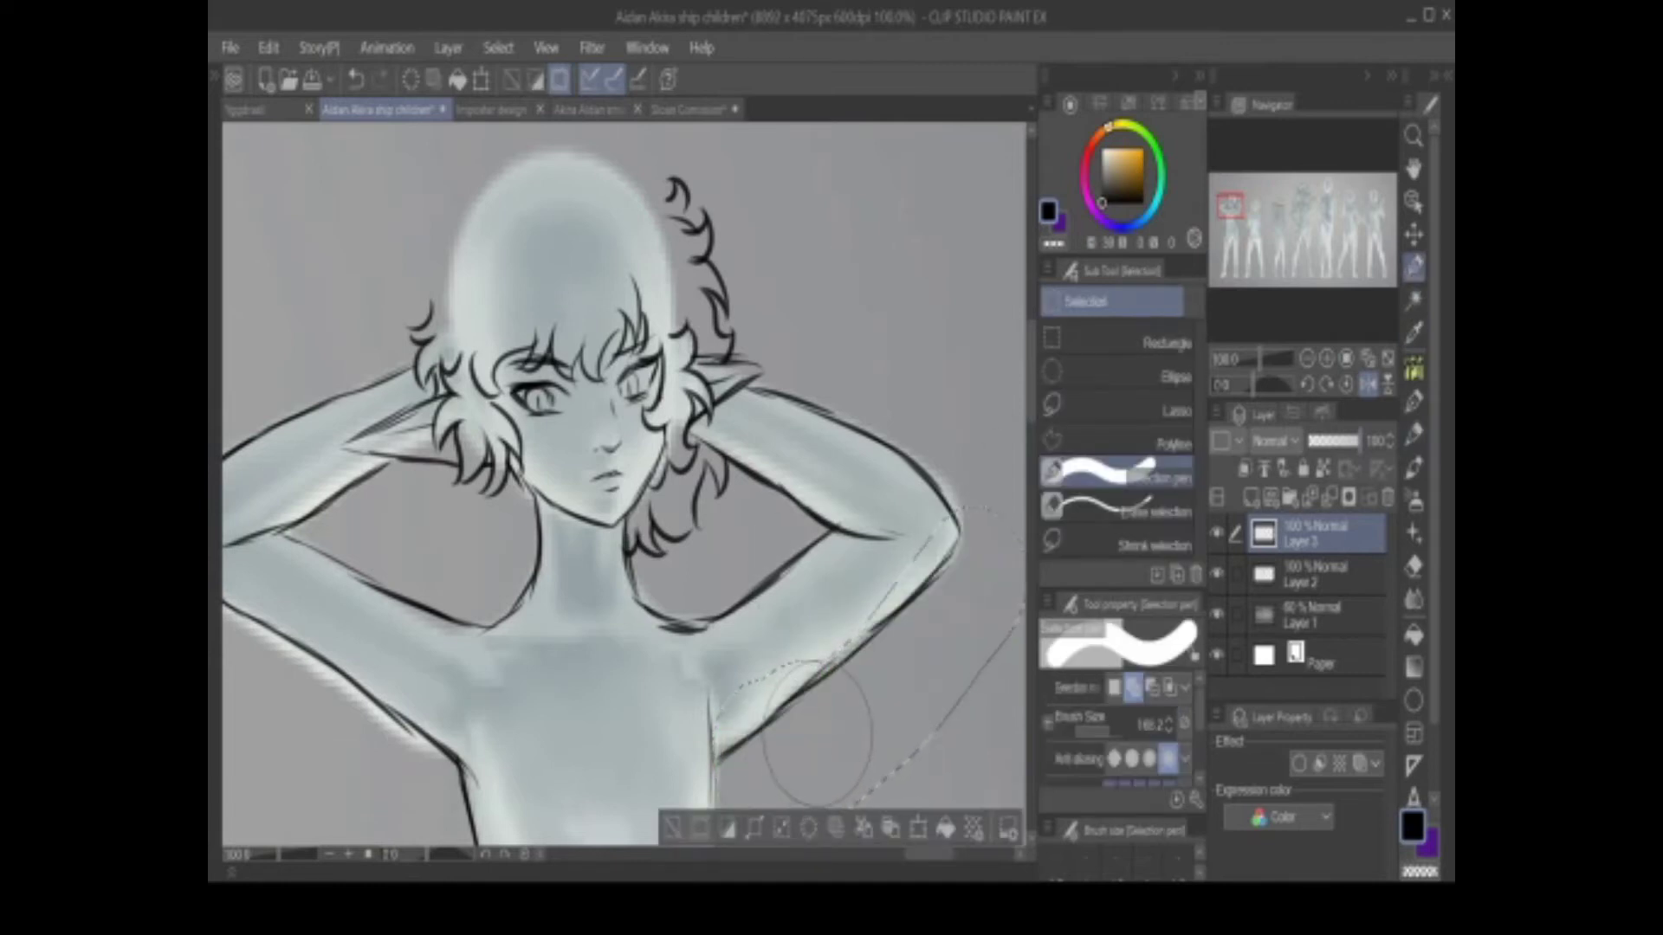
pyautogui.press('k')
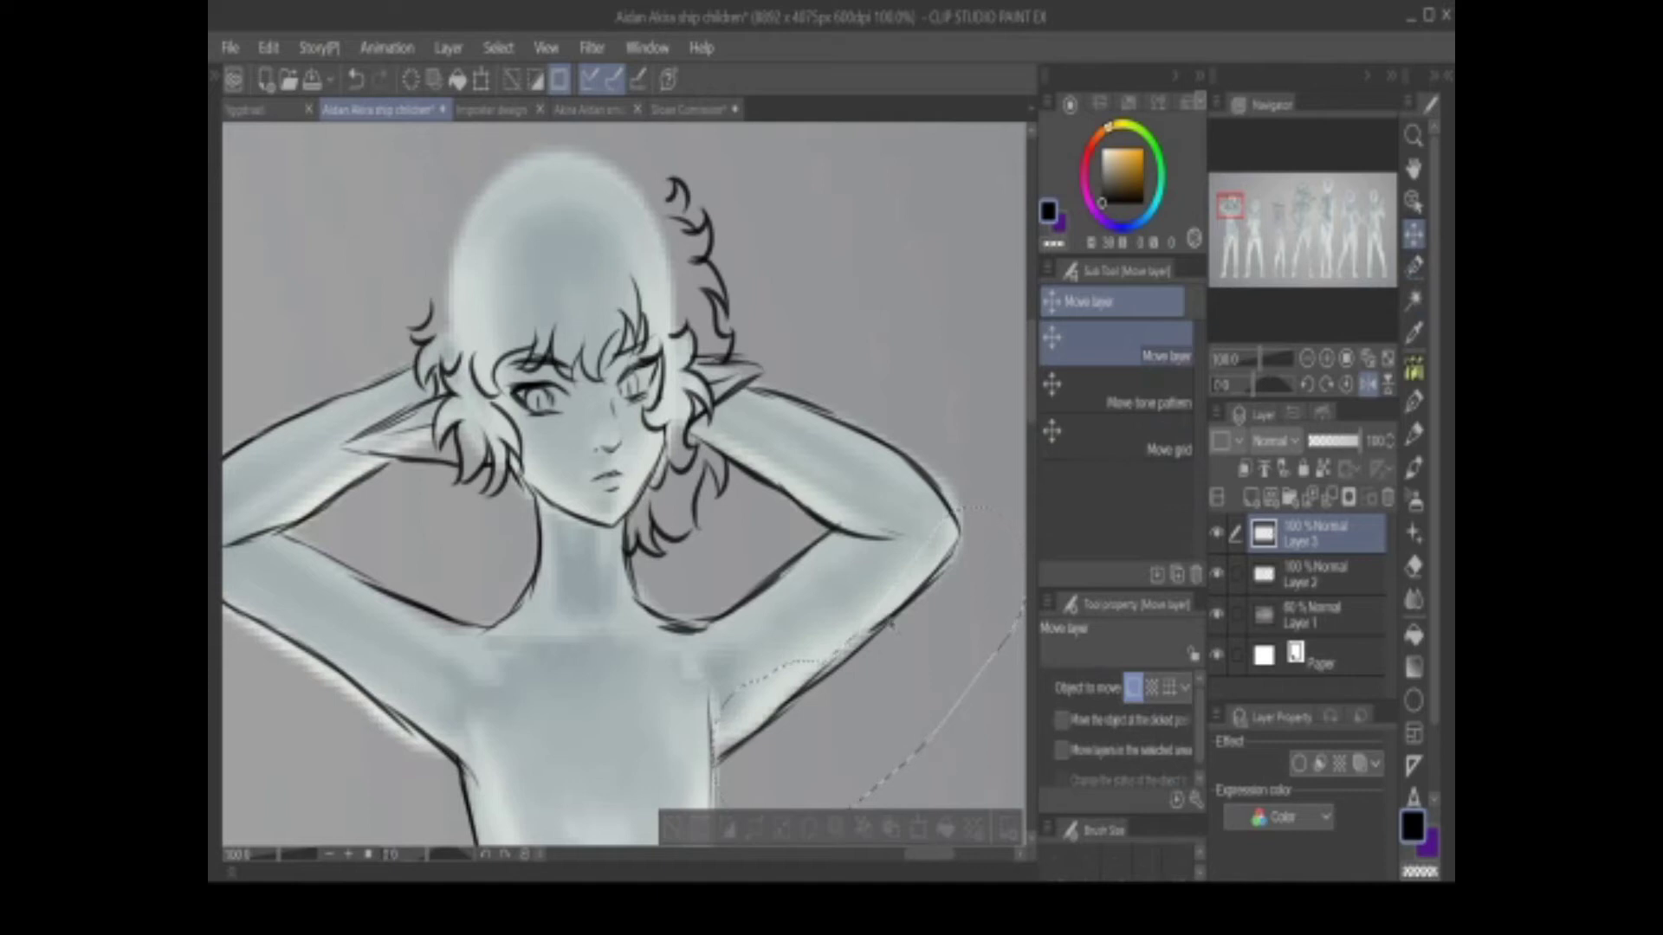
pyautogui.click(1325, 574)
pyautogui.moveTo(912, 668); pyautogui.dragTo(910, 653)
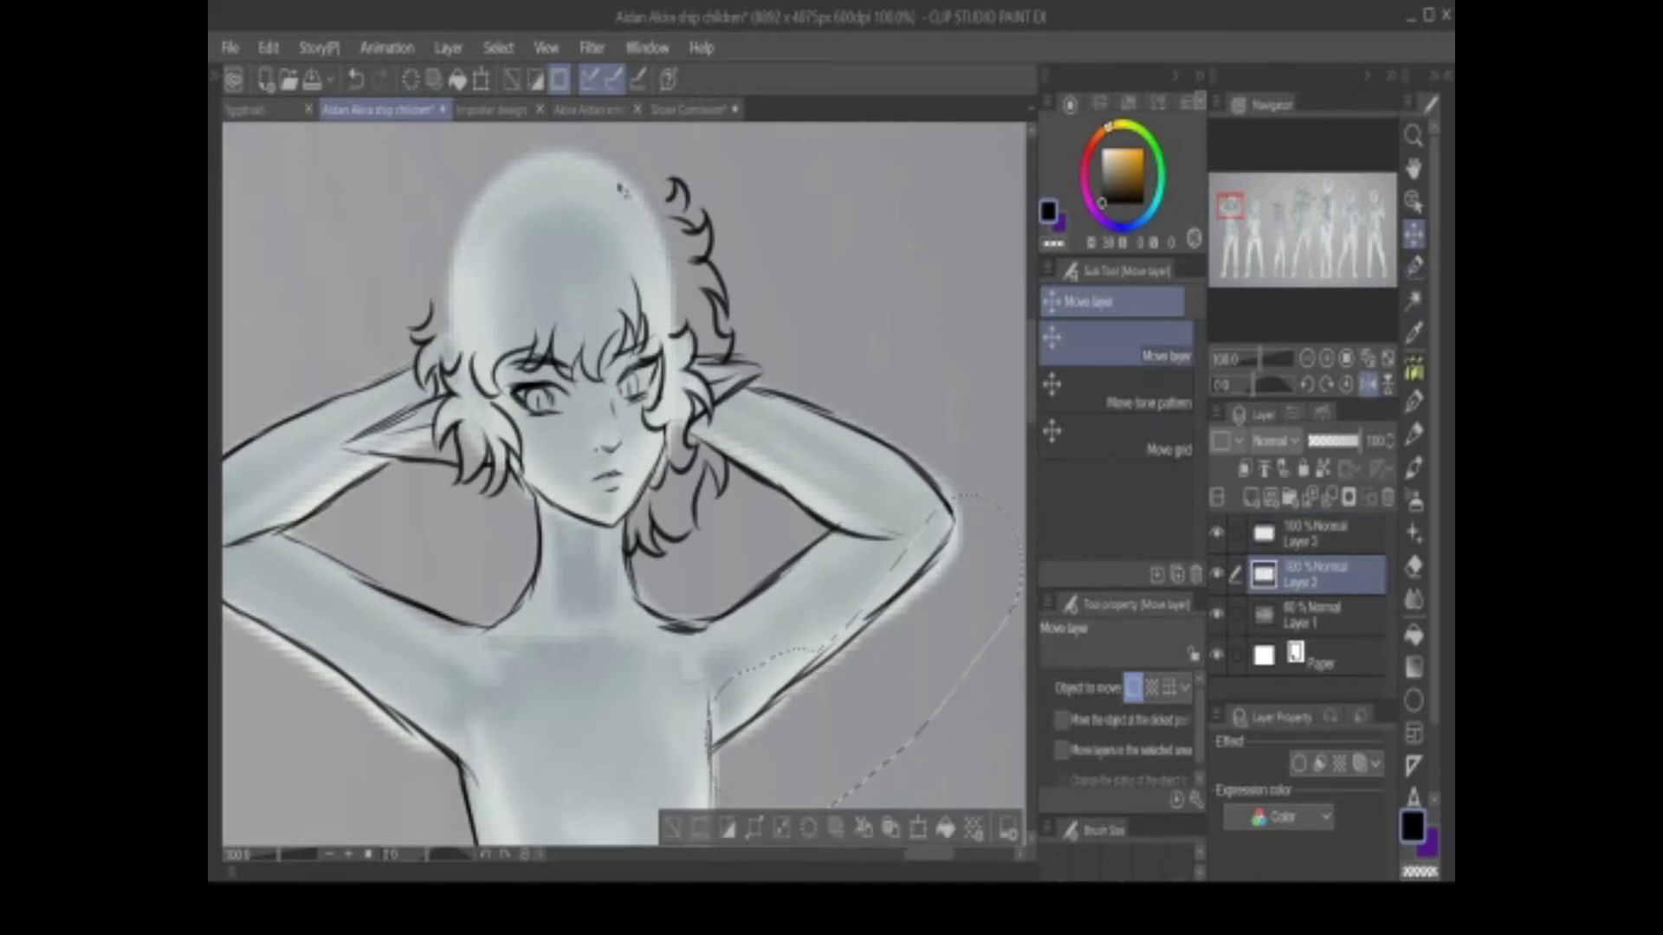
pyautogui.click(1414, 435)
pyautogui.click(1374, 548)
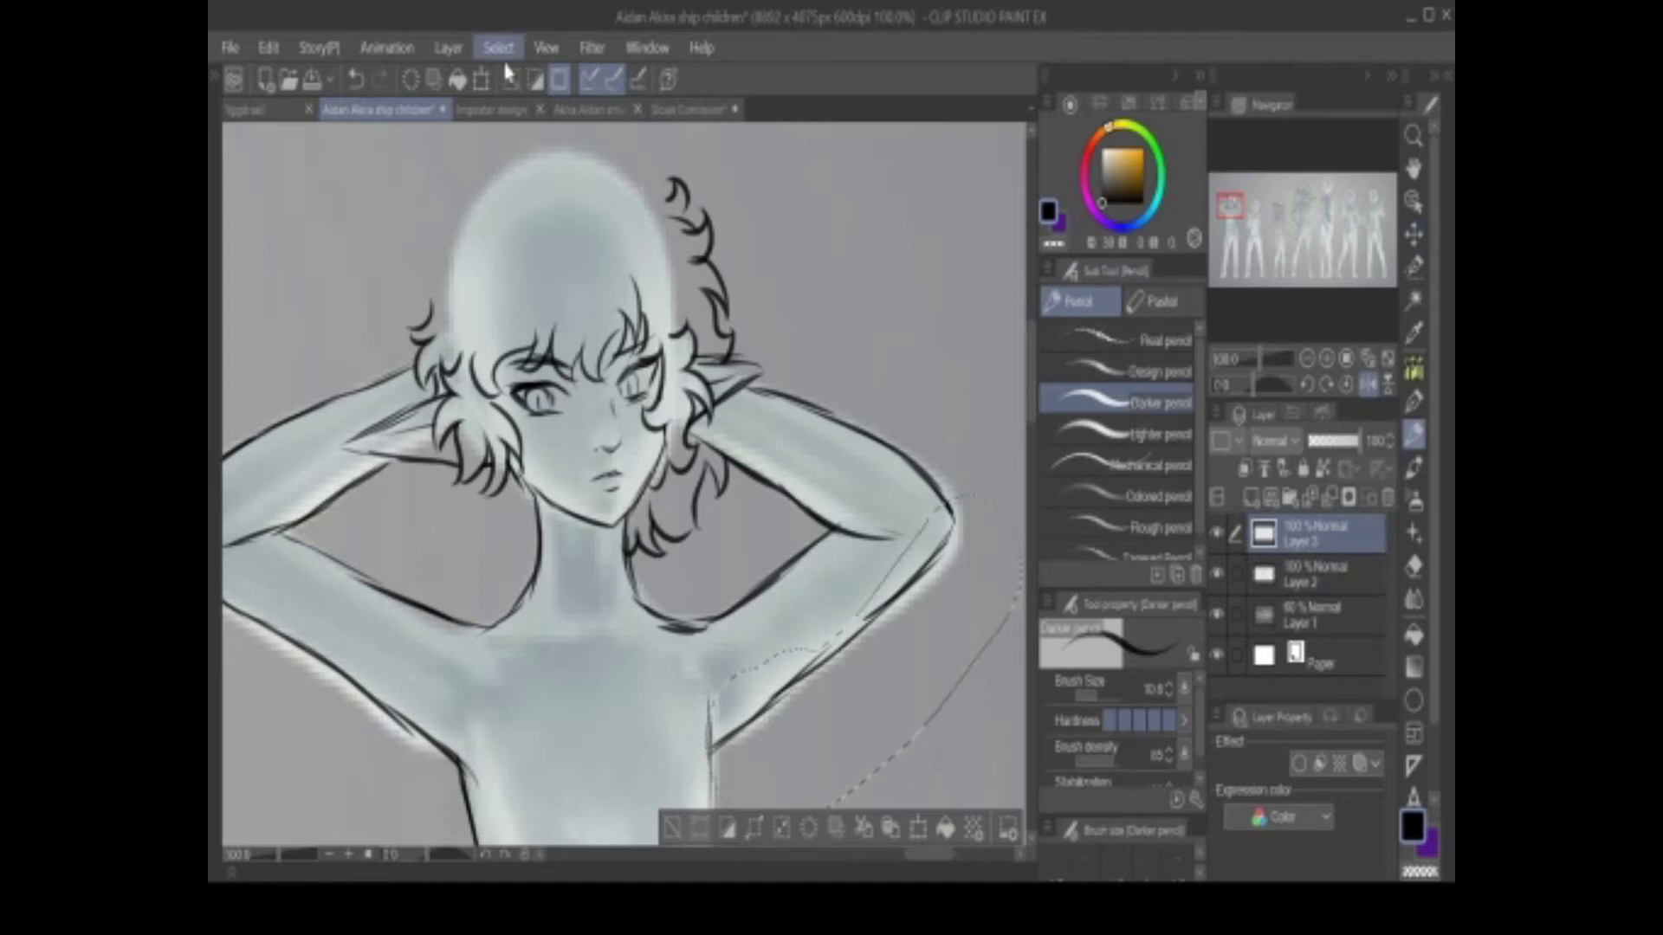
pyautogui.click(528, 100)
# Draw matching outer hair curls along the other side of the head on Layer 3, down to the neck
pyautogui.moveTo(1237, 206); pyautogui.dragTo(1234, 204)
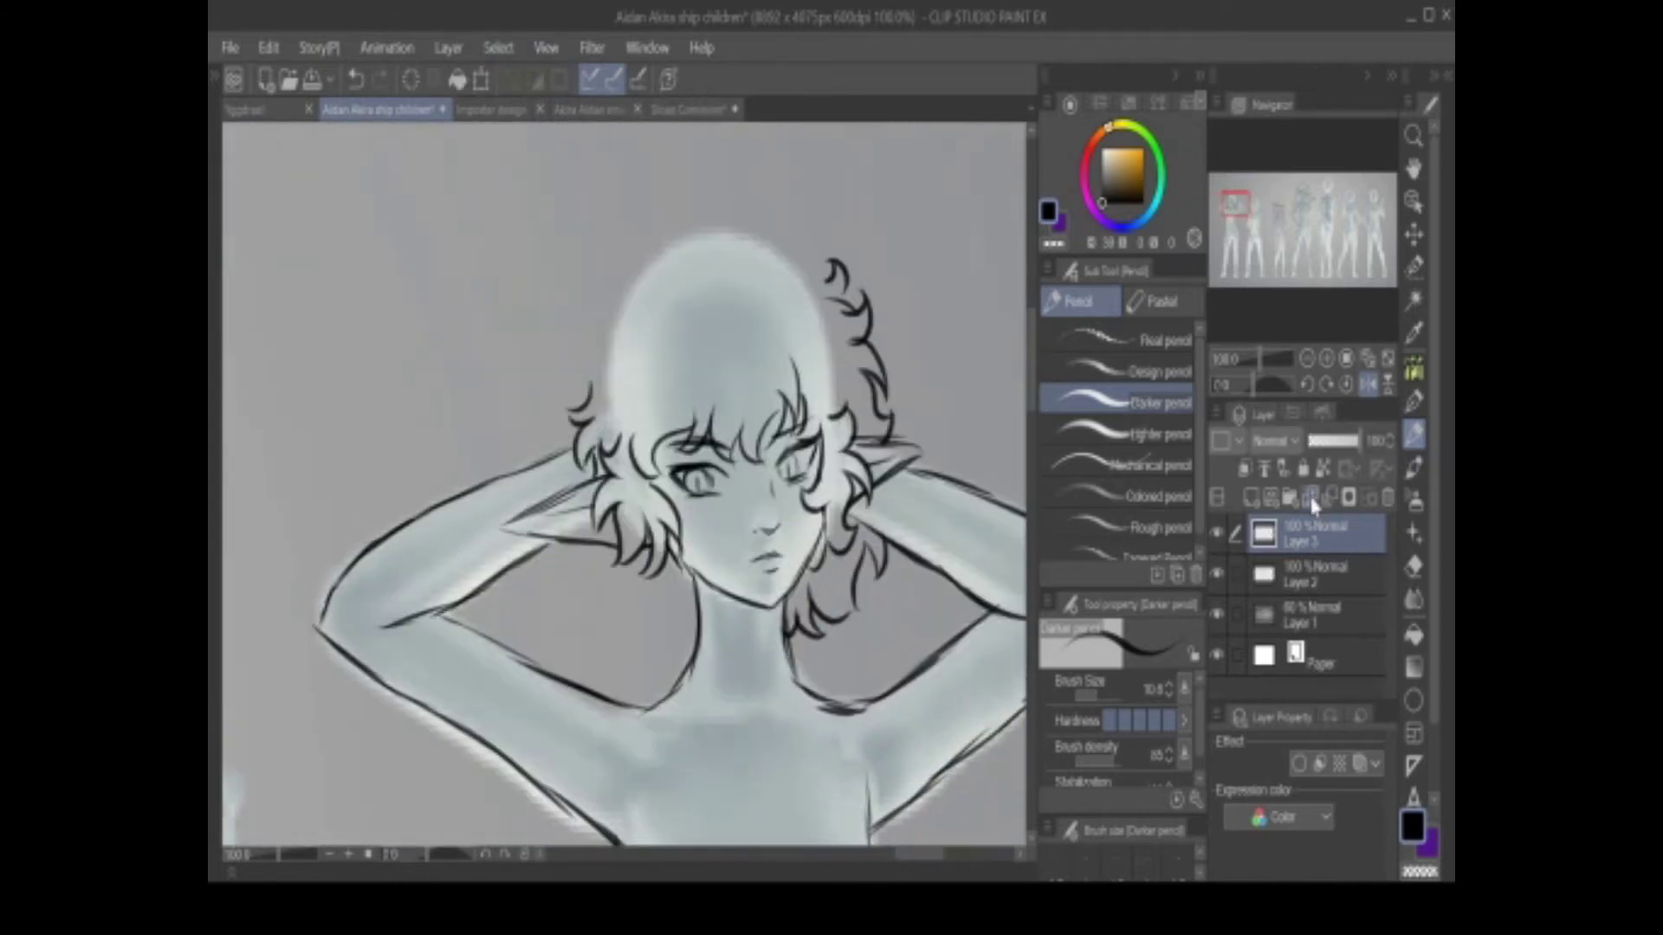
pyautogui.moveTo(563, 317); pyautogui.dragTo(537, 411)
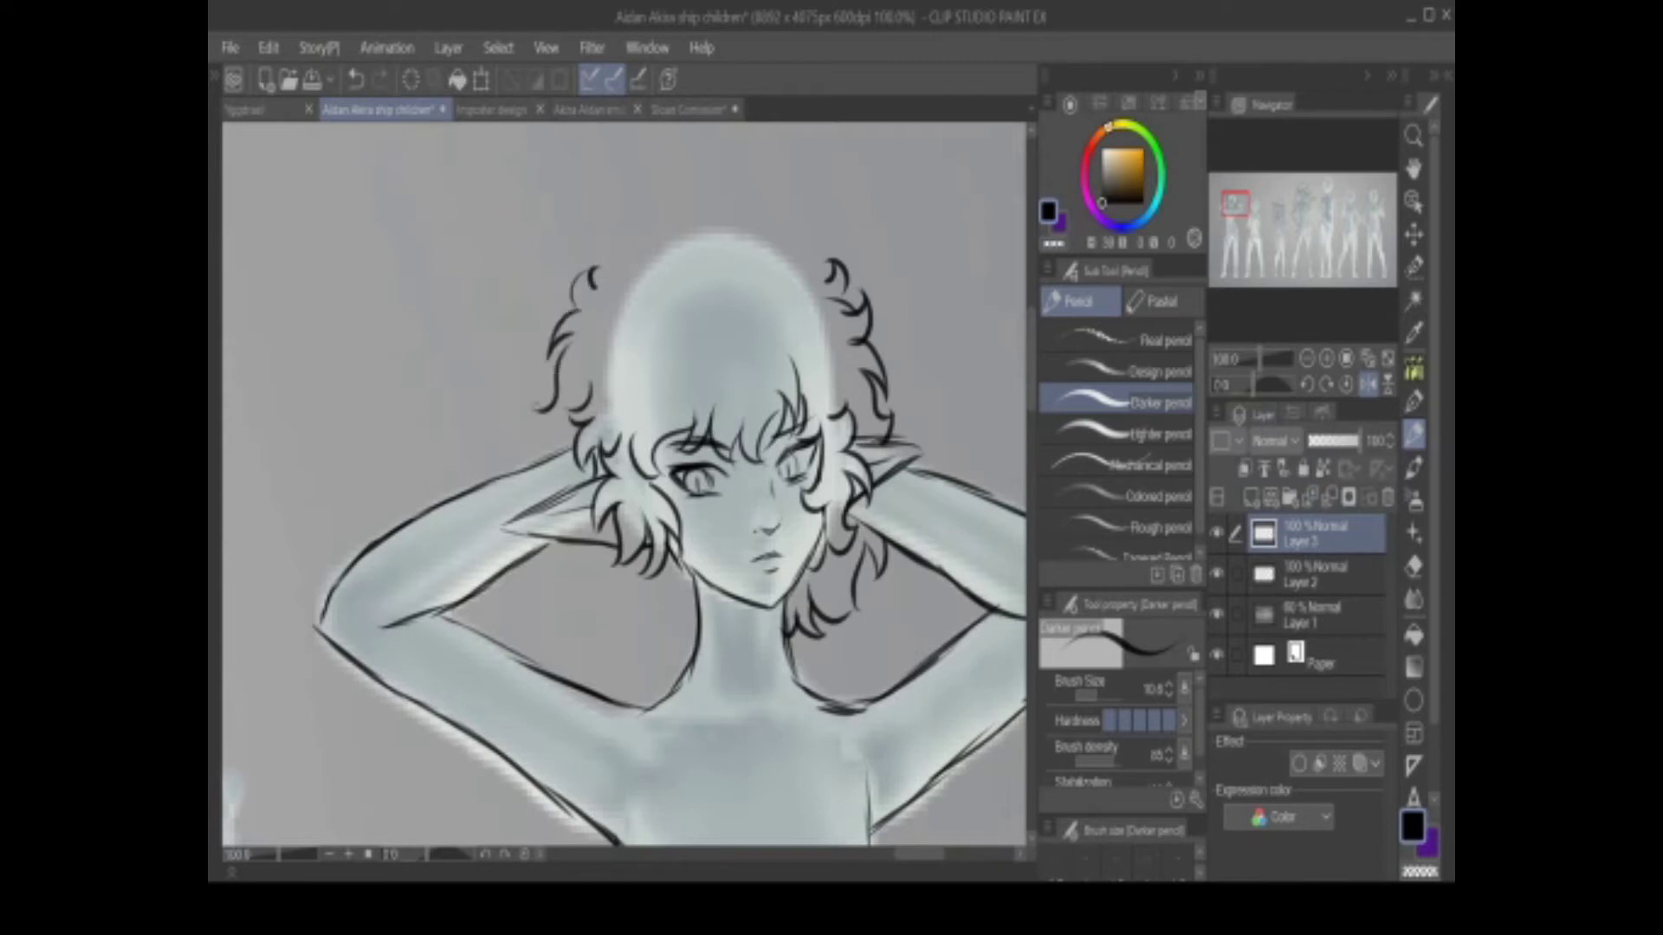
pyautogui.moveTo(563, 569); pyautogui.dragTo(676, 637)
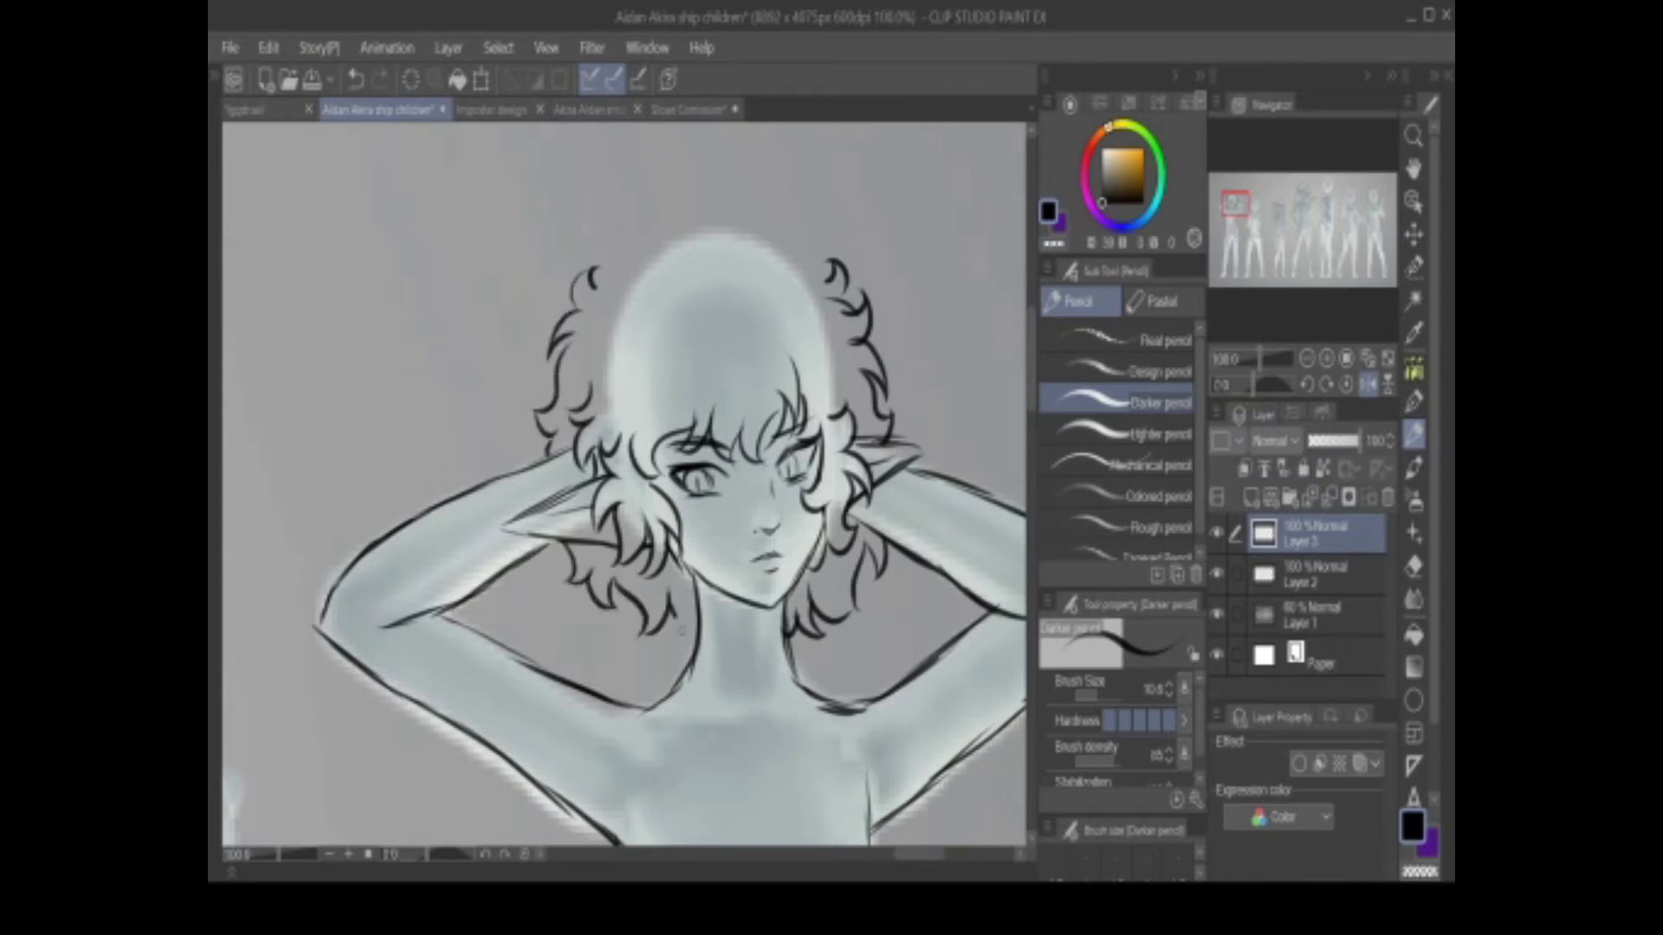
pyautogui.click(1307, 358)
pyautogui.moveTo(1238, 211); pyautogui.dragTo(1233, 197)
pyautogui.click(1326, 358)
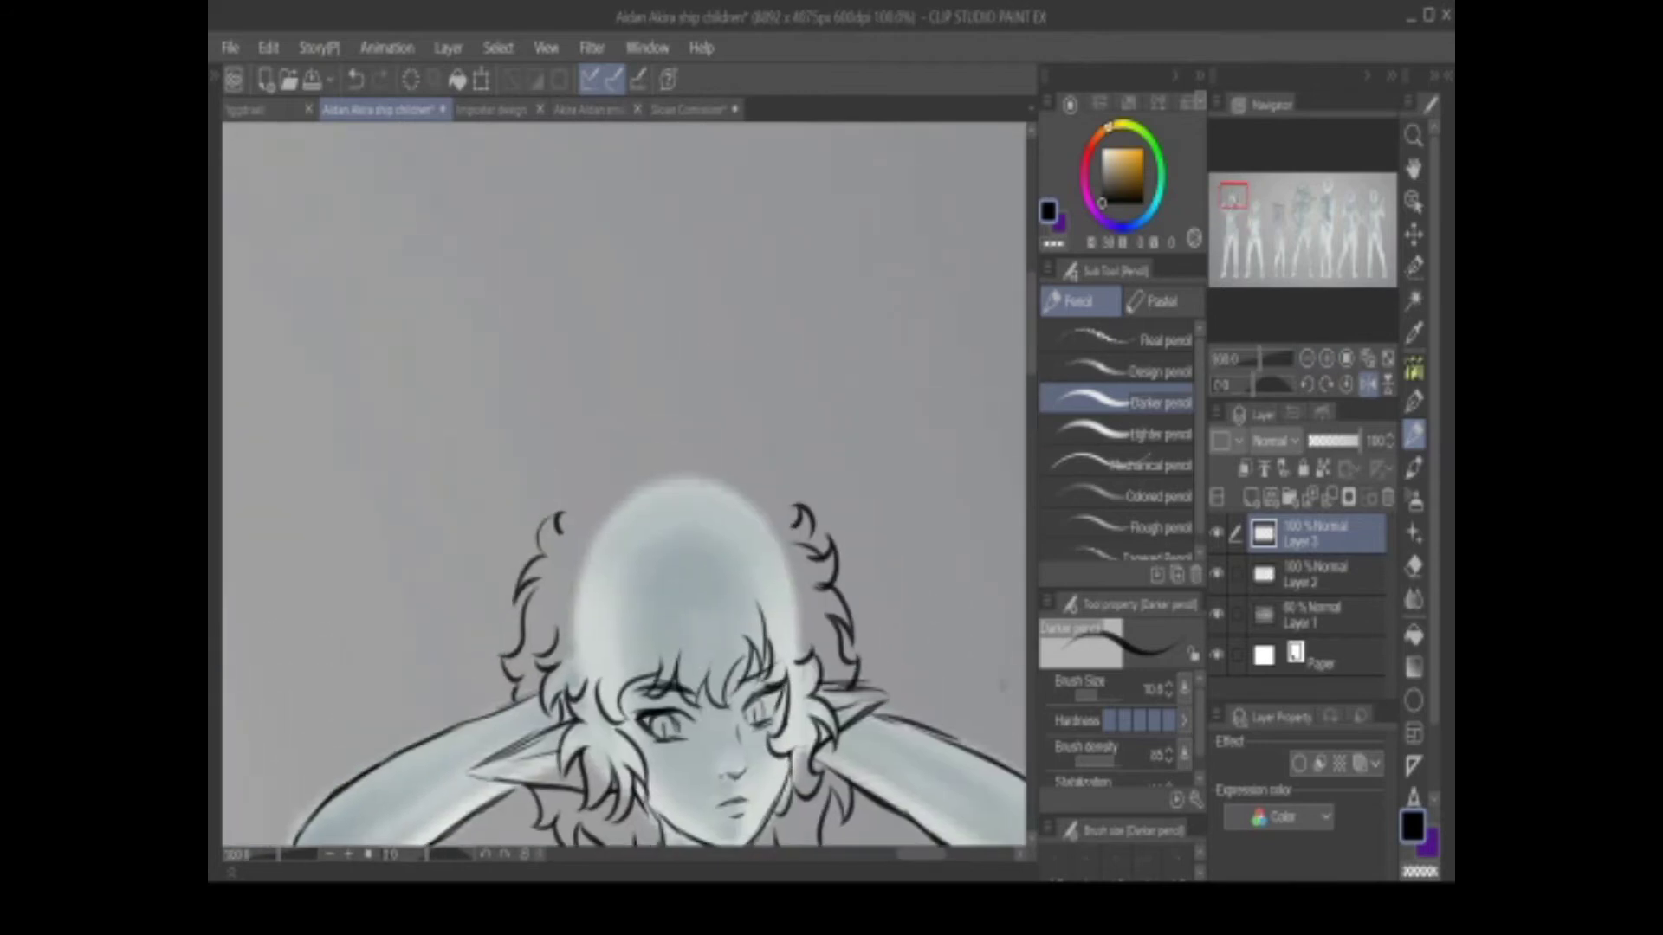
# Draw the hair curls over the crown on Layer 3, joining the curls on both sides of the head
pyautogui.moveTo(696, 443); pyautogui.dragTo(758, 452)
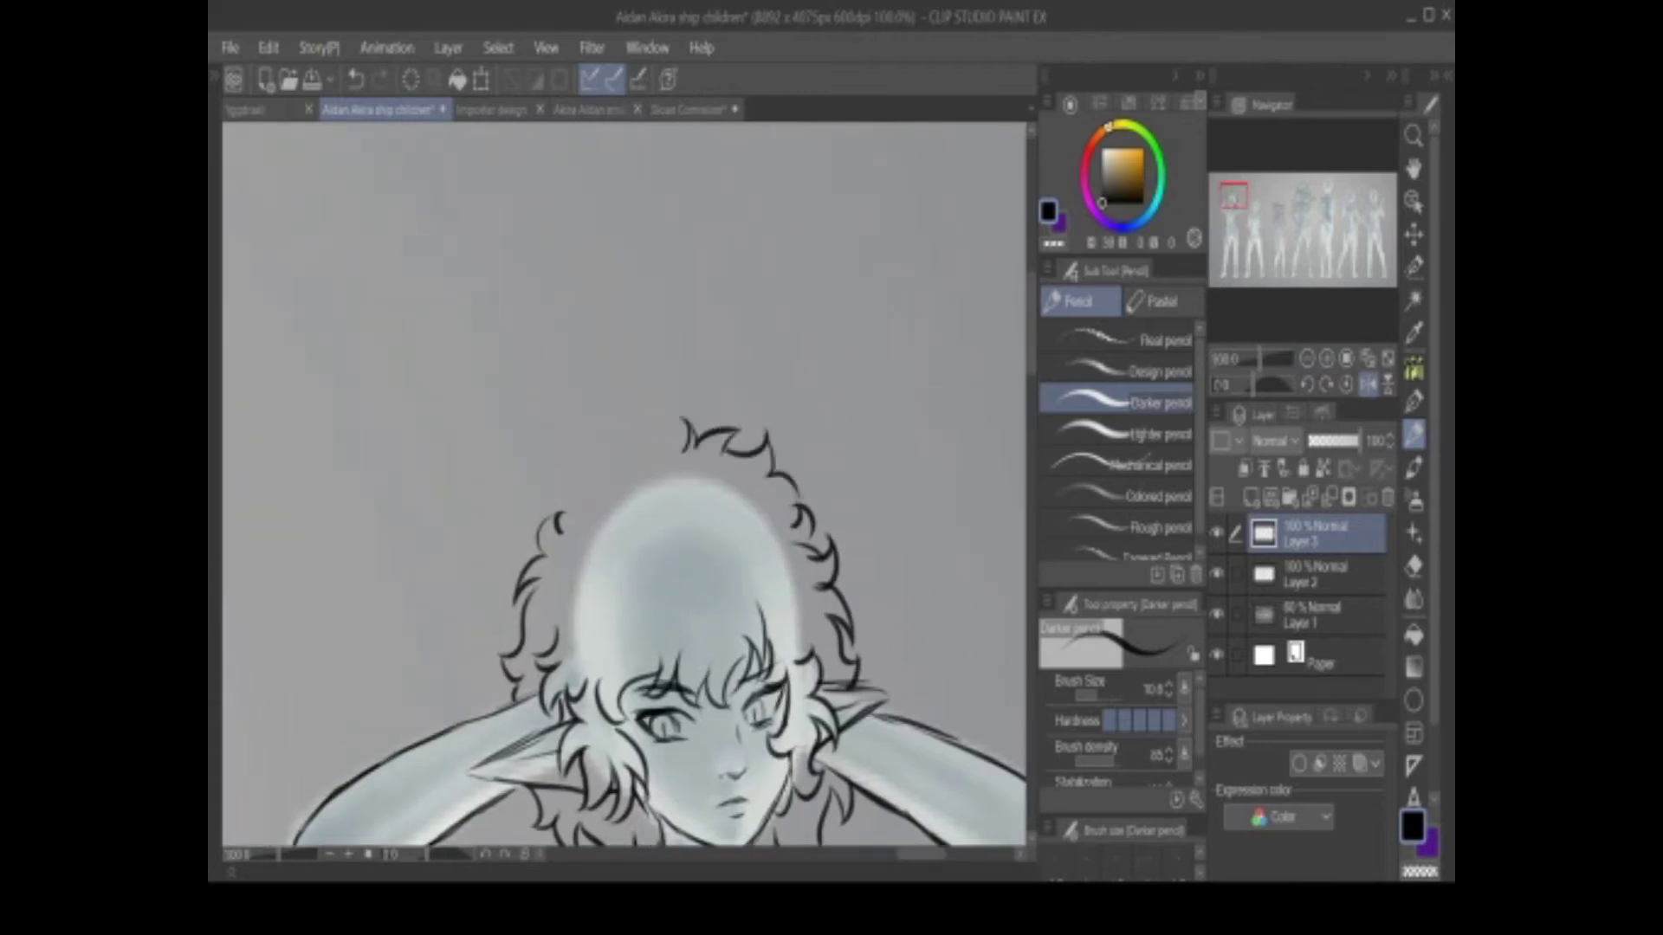
pyautogui.moveTo(606, 452); pyautogui.dragTo(596, 497)
pyautogui.moveTo(596, 497); pyautogui.dragTo(564, 515)
pyautogui.moveTo(557, 529); pyautogui.dragTo(658, 411)
# Outline one side of the leftmost figure's torso, from the armpit through the waist and hip to the outer thigh
pyautogui.moveTo(1234, 199); pyautogui.dragTo(1238, 225)
pyautogui.click(1307, 357)
pyautogui.moveTo(603, 475); pyautogui.dragTo(573, 559)
pyautogui.moveTo(594, 513); pyautogui.dragTo(547, 606)
pyautogui.moveTo(1009, 845)
pyautogui.mouseDown()
pyautogui.moveTo(554, 598)
pyautogui.moveTo(519, 682)
pyautogui.mouseUp()
pyautogui.hotkey('ctrl', 'z')
pyautogui.hotkey('ctrl', 'z')
pyautogui.moveTo(578, 553); pyautogui.dragTo(530, 644)
pyautogui.moveTo(1229, 221); pyautogui.dragTo(1227, 229)
pyautogui.hotkey('ctrl', 'z')
pyautogui.hotkey('ctrl', 'z')
pyautogui.moveTo(496, 415); pyautogui.dragTo(455, 662)
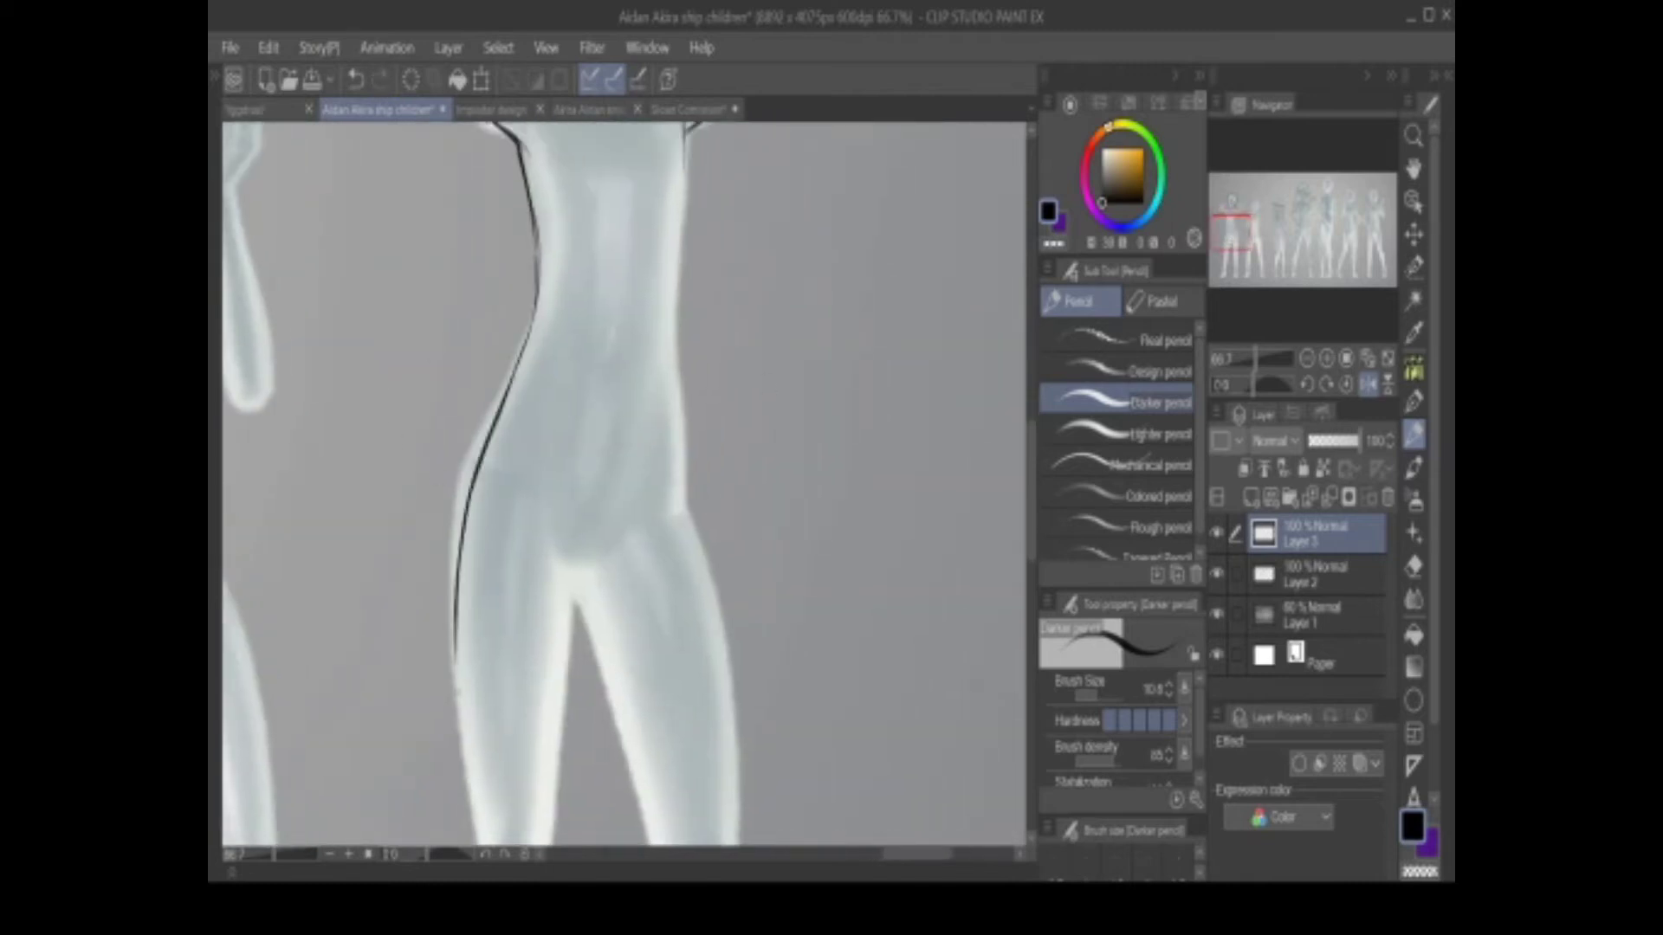
pyautogui.hotkey('ctrl', 'z')
# Outline the opposite side of the torso from armpit to hip and add the two groin creases
pyautogui.scroll(3, 764, 300)
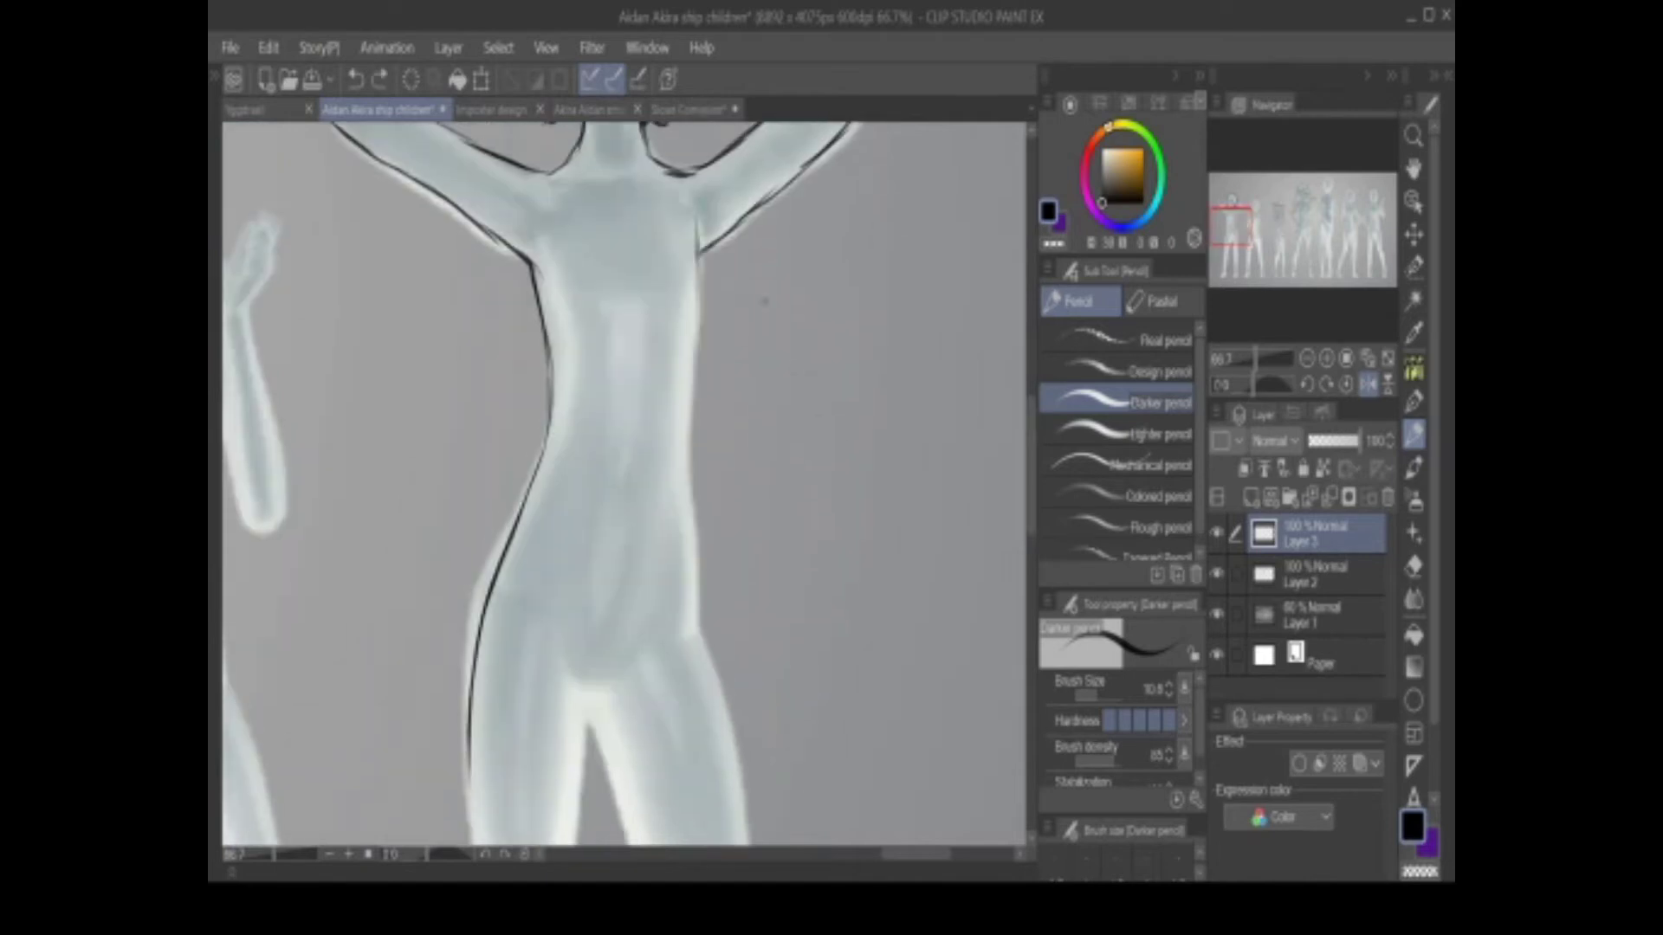
pyautogui.moveTo(699, 256); pyautogui.dragTo(689, 611)
pyautogui.hotkey('ctrl', 'z')
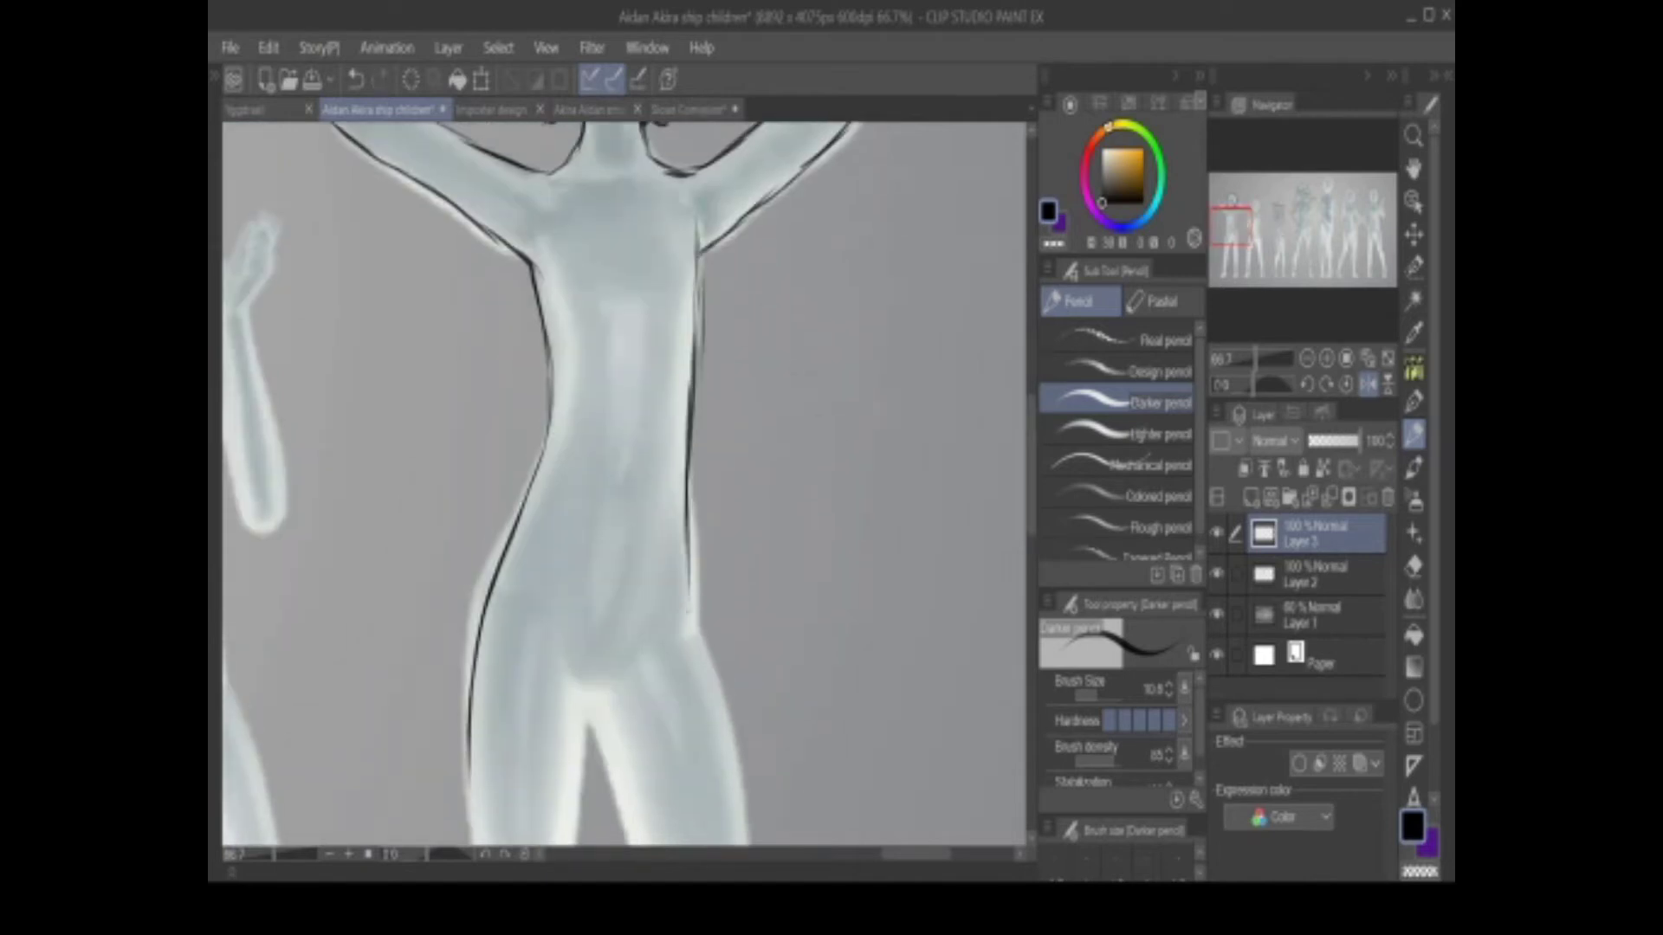
pyautogui.moveTo(551, 584); pyautogui.dragTo(580, 699)
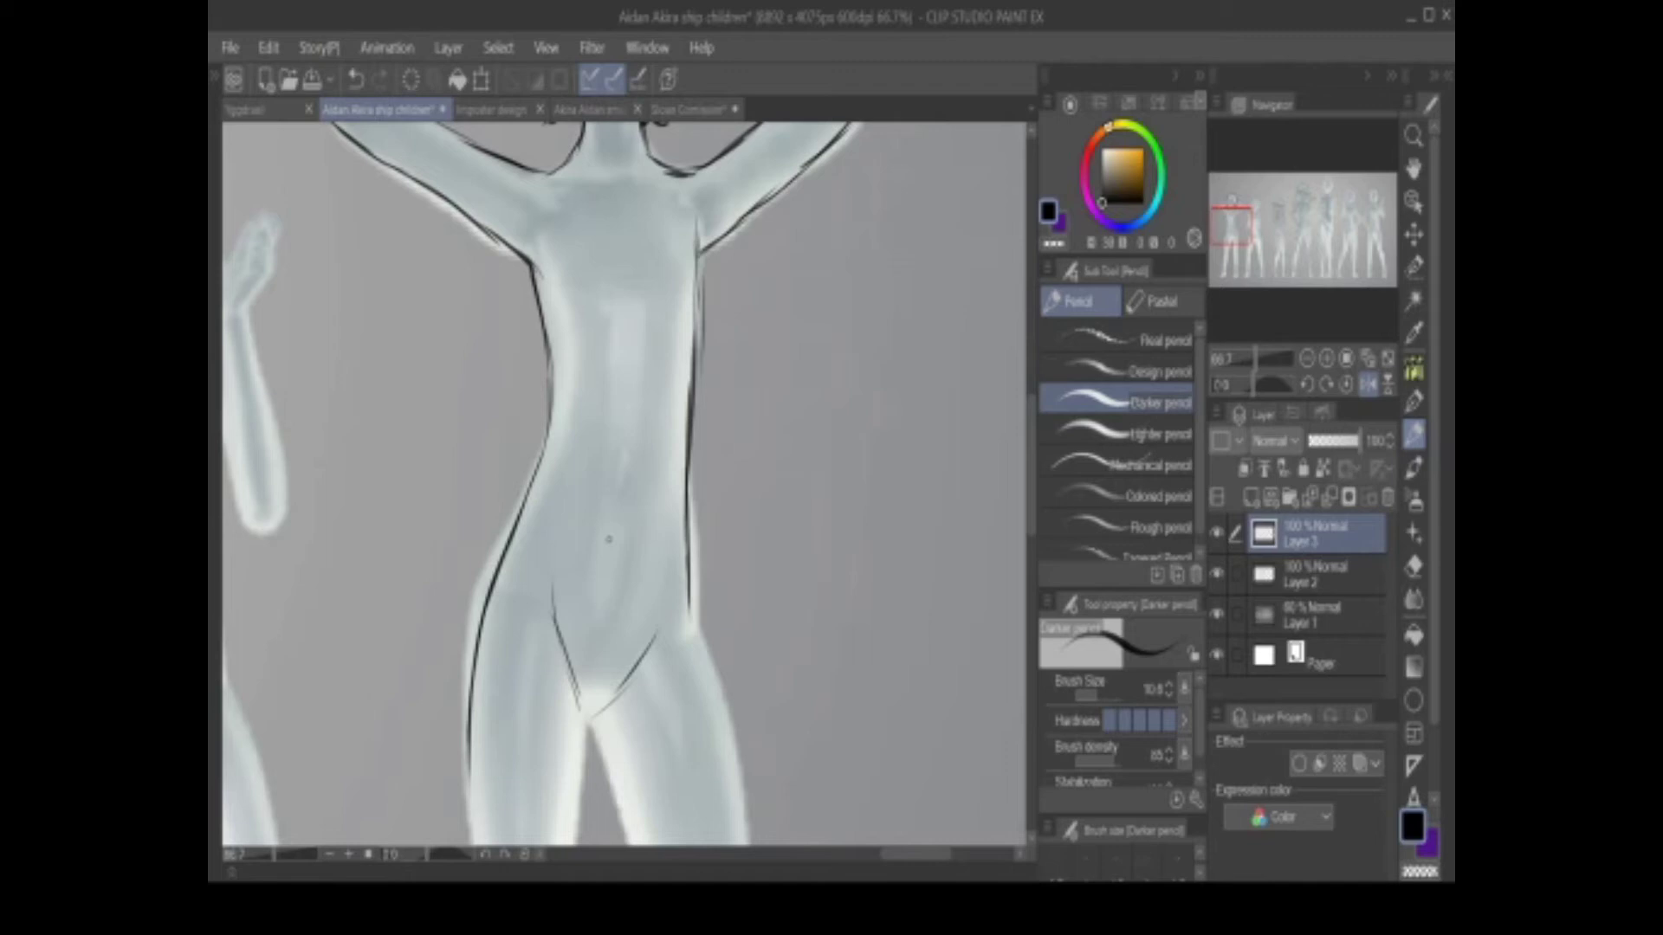
# Outline the inner and outer edges of the straighter leg's thigh down to the knee
pyautogui.scroll(-5, 624, 485)
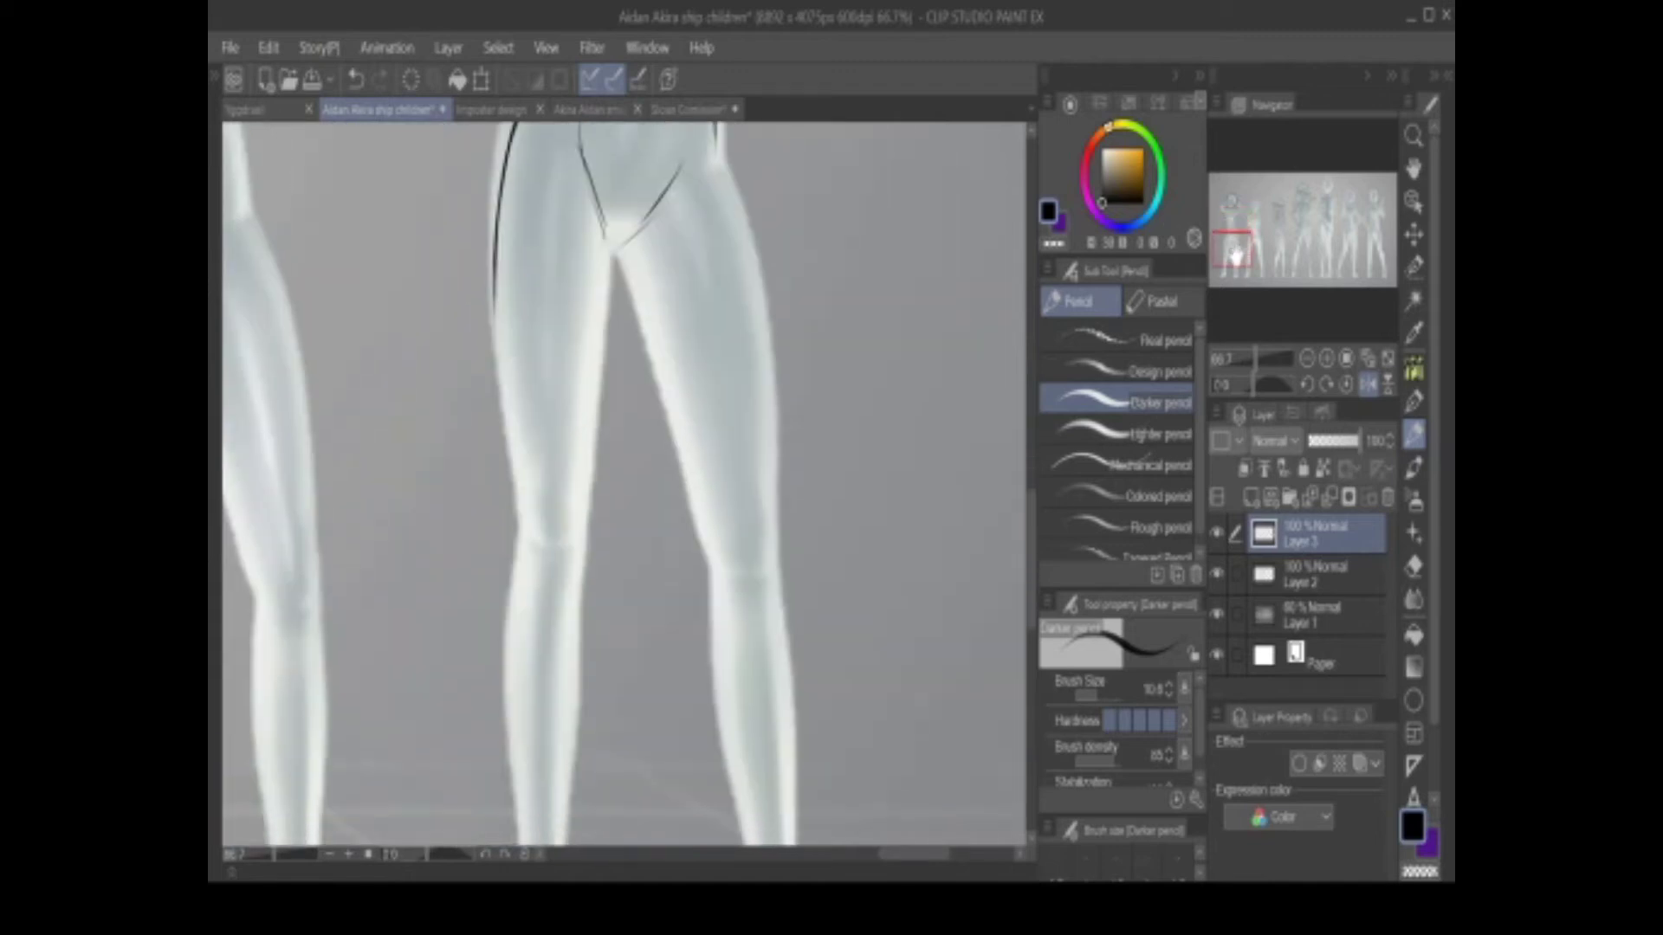
pyautogui.moveTo(584, 251); pyautogui.dragTo(559, 529)
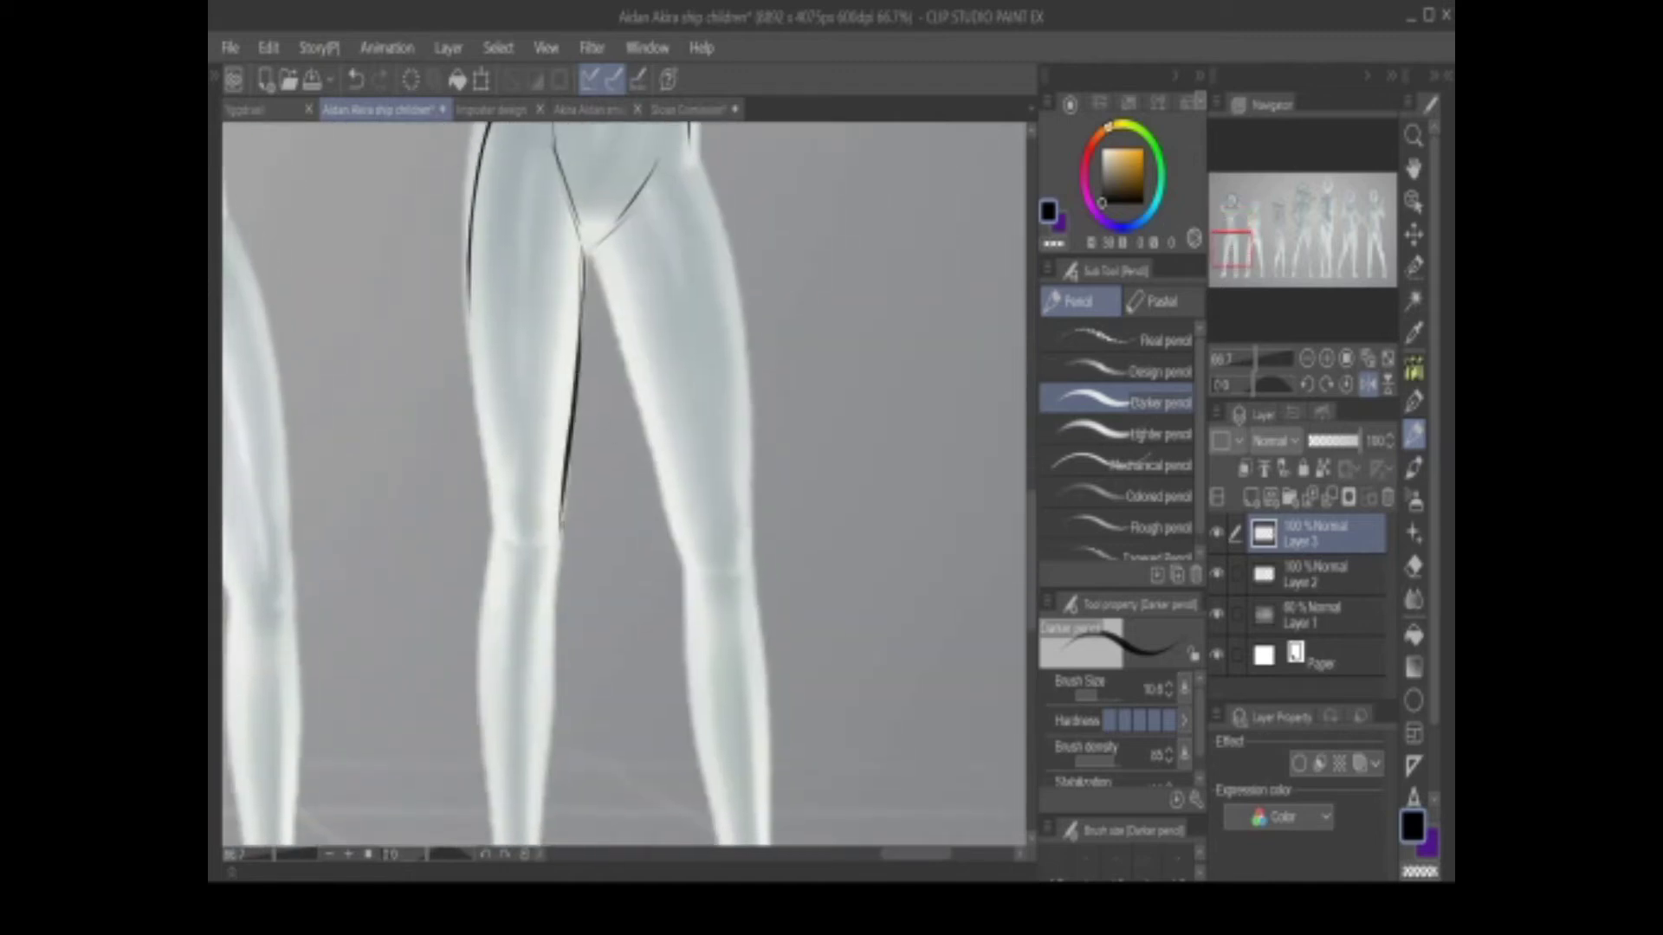
pyautogui.moveTo(469, 294)
pyautogui.mouseDown()
pyautogui.moveTo(471, 358)
pyautogui.moveTo(491, 512)
pyautogui.mouseUp()
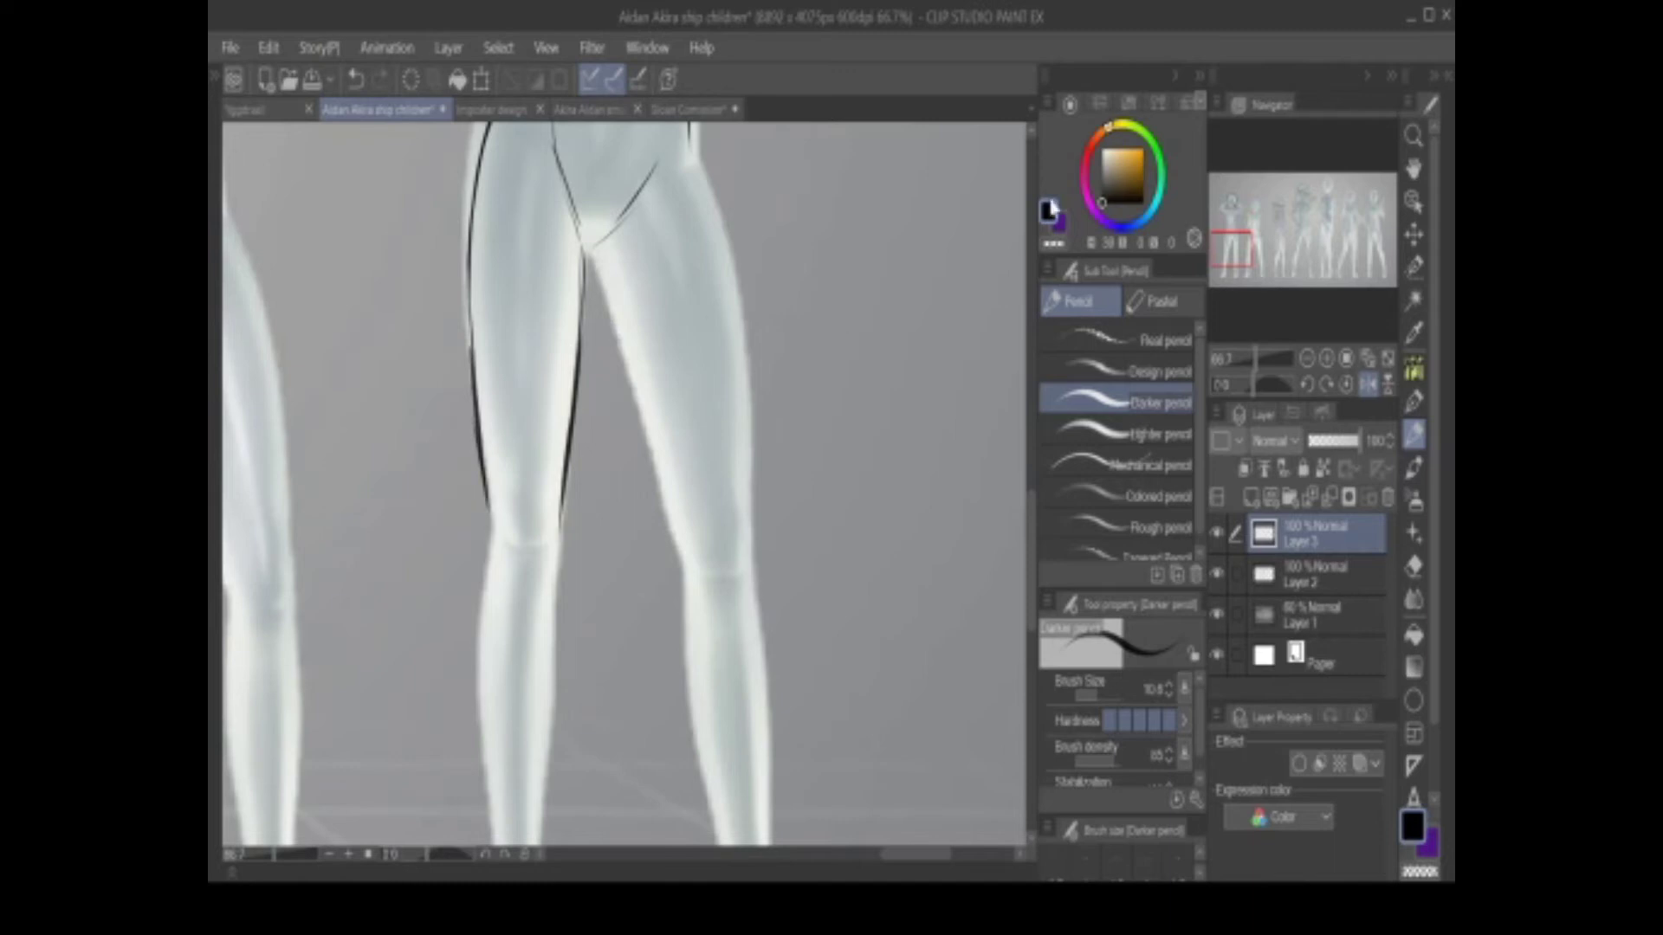
# Return the canvas to its unmirrored view and outline both edges of the other thigh down to the knee
pyautogui.moveTo(1234, 248); pyautogui.dragTo(1225, 244)
pyautogui.click(1369, 384)
pyautogui.moveTo(683, 267); pyautogui.dragTo(626, 654)
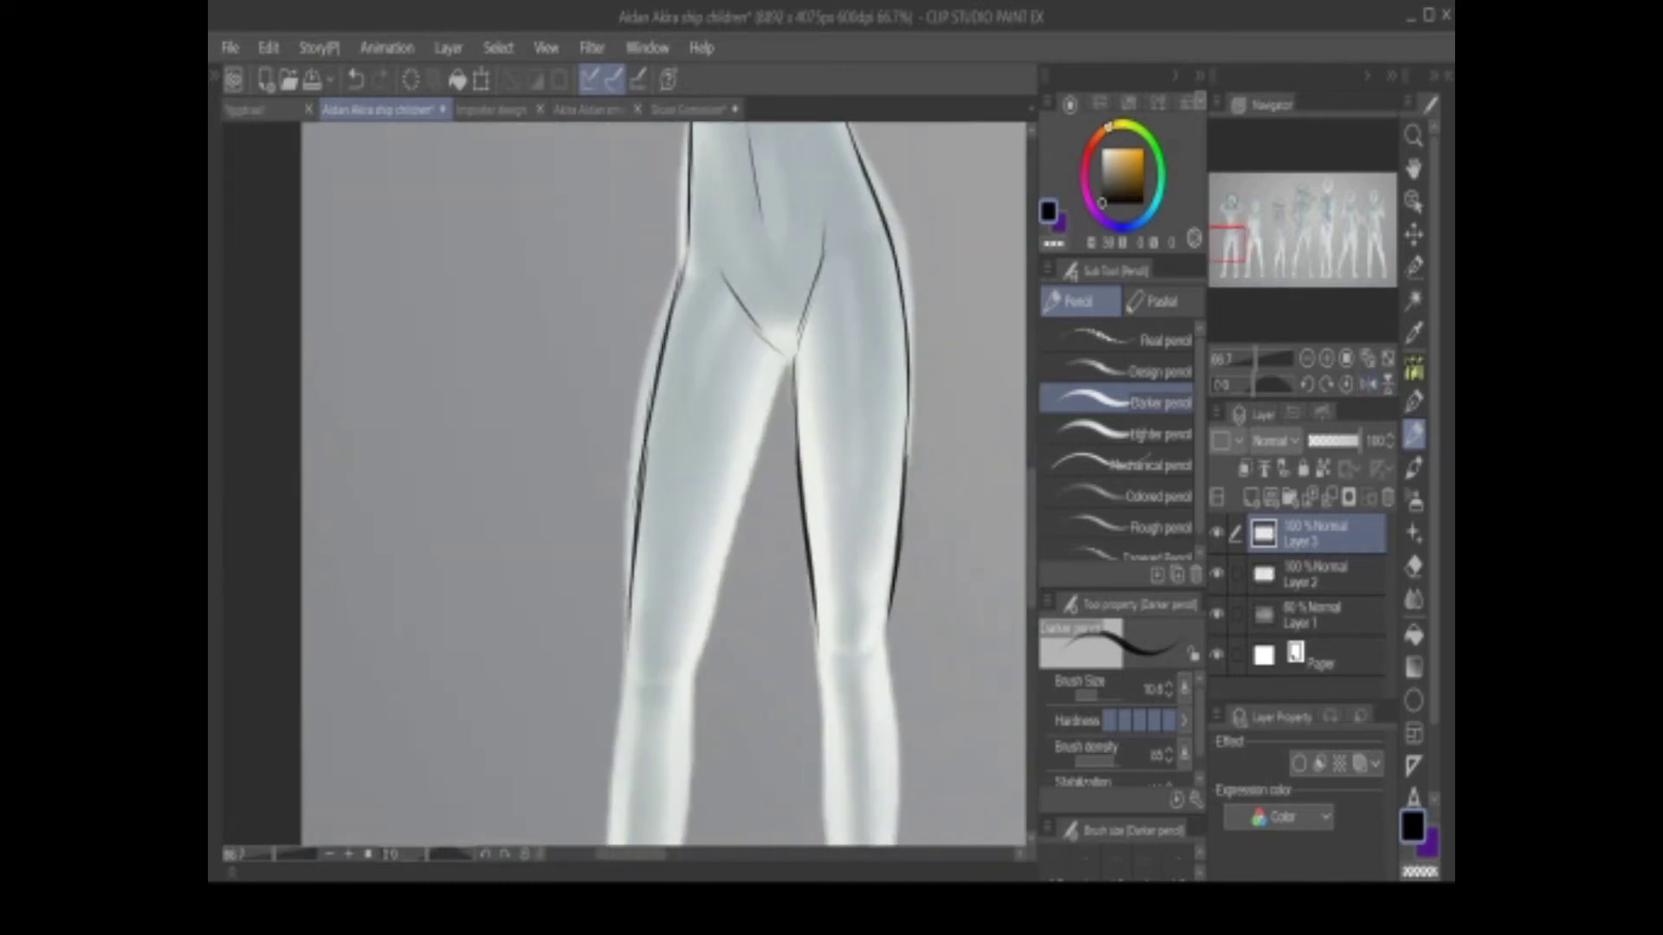
pyautogui.moveTo(794, 351); pyautogui.dragTo(693, 675)
pyautogui.moveTo(1228, 251); pyautogui.dragTo(1225, 263)
pyautogui.moveTo(561, 382); pyautogui.dragTo(535, 762)
pyautogui.moveTo(628, 468); pyautogui.dragTo(621, 533)
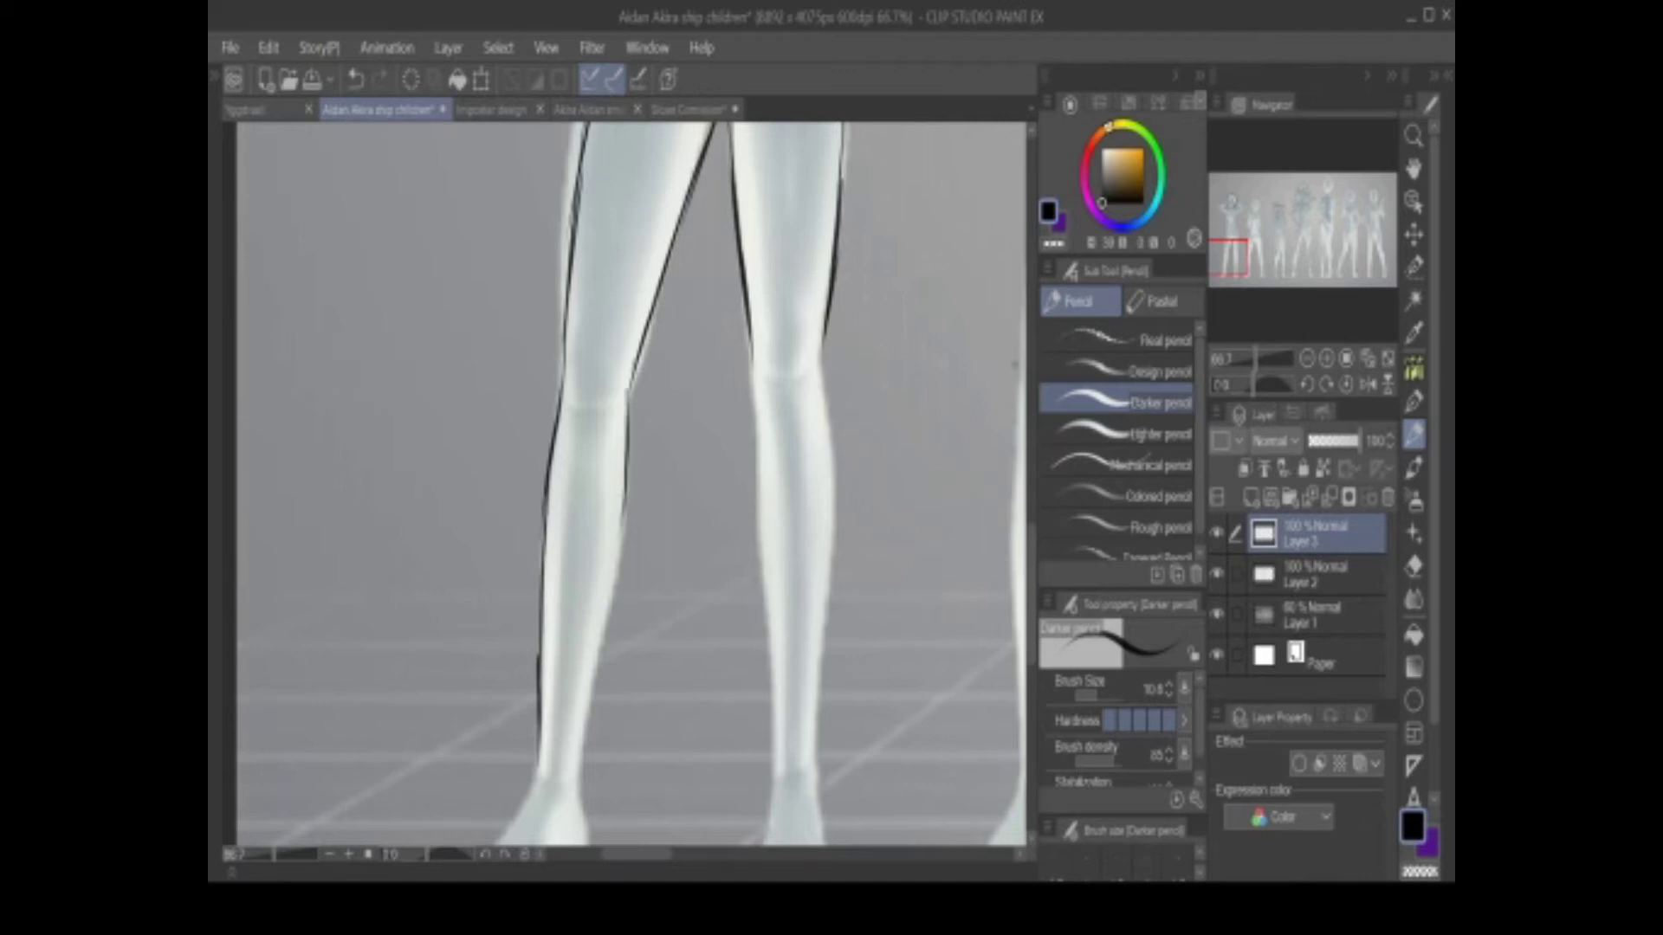
pyautogui.click(1230, 260)
pyautogui.hotkey('ctrl', 'z')
pyautogui.hotkey('ctrl', 'z')
pyautogui.hotkey('ctrl', 'z')
pyautogui.hotkey('ctrl', 'z')
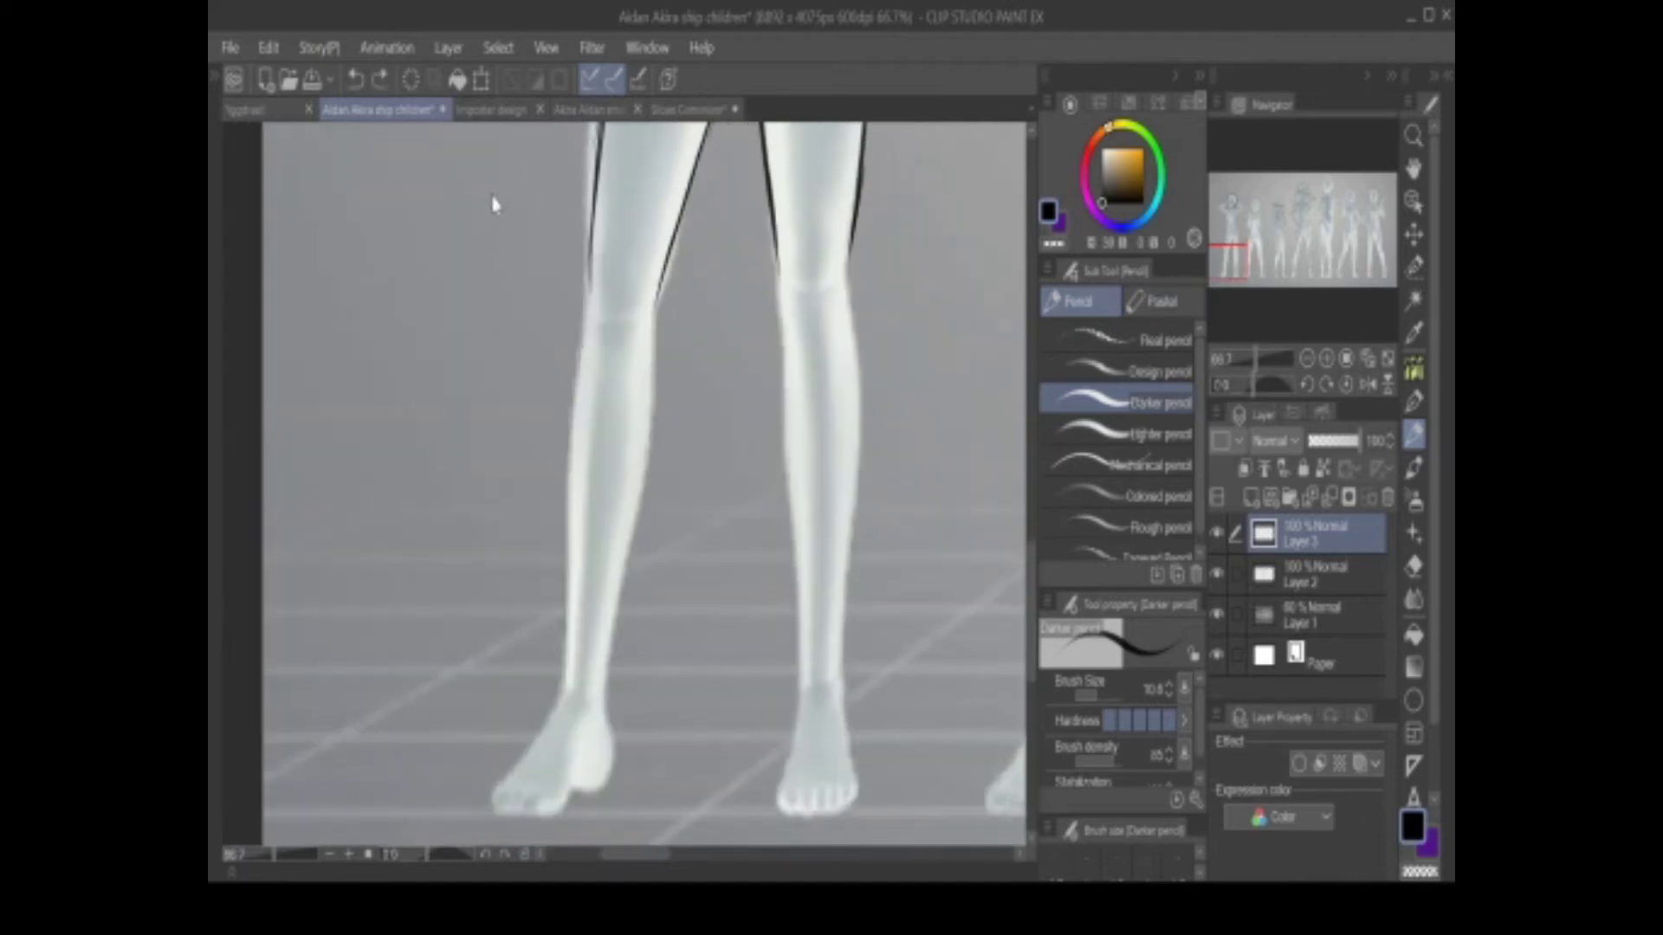
# Outline the lower leg and sideways foot of the leftmost figure's outstretched leg, closing the contour at the inner calf
pyautogui.moveTo(589, 273); pyautogui.dragTo(567, 554)
pyautogui.hotkey('ctrl', 'z')
pyautogui.moveTo(589, 312); pyautogui.dragTo(571, 563)
pyautogui.moveTo(575, 463); pyautogui.dragTo(562, 671)
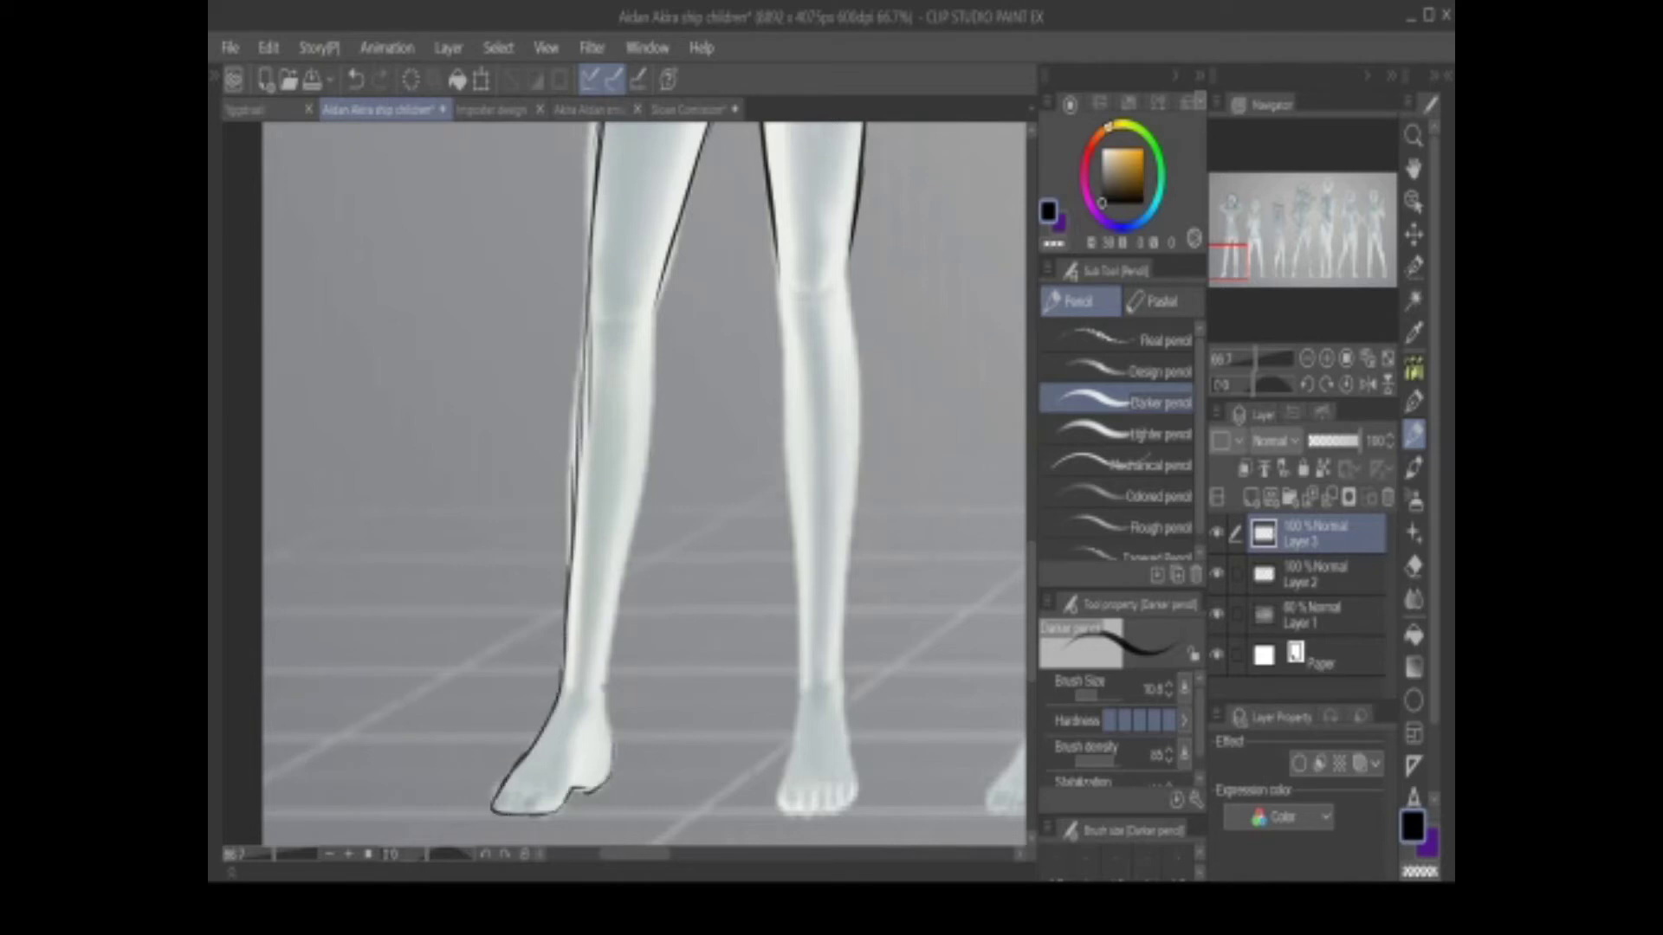
pyautogui.moveTo(606, 756); pyautogui.dragTo(653, 348)
# Outline the leftmost figure's other lower leg from the knee down to the front-facing foot
pyautogui.moveTo(777, 270); pyautogui.dragTo(786, 486)
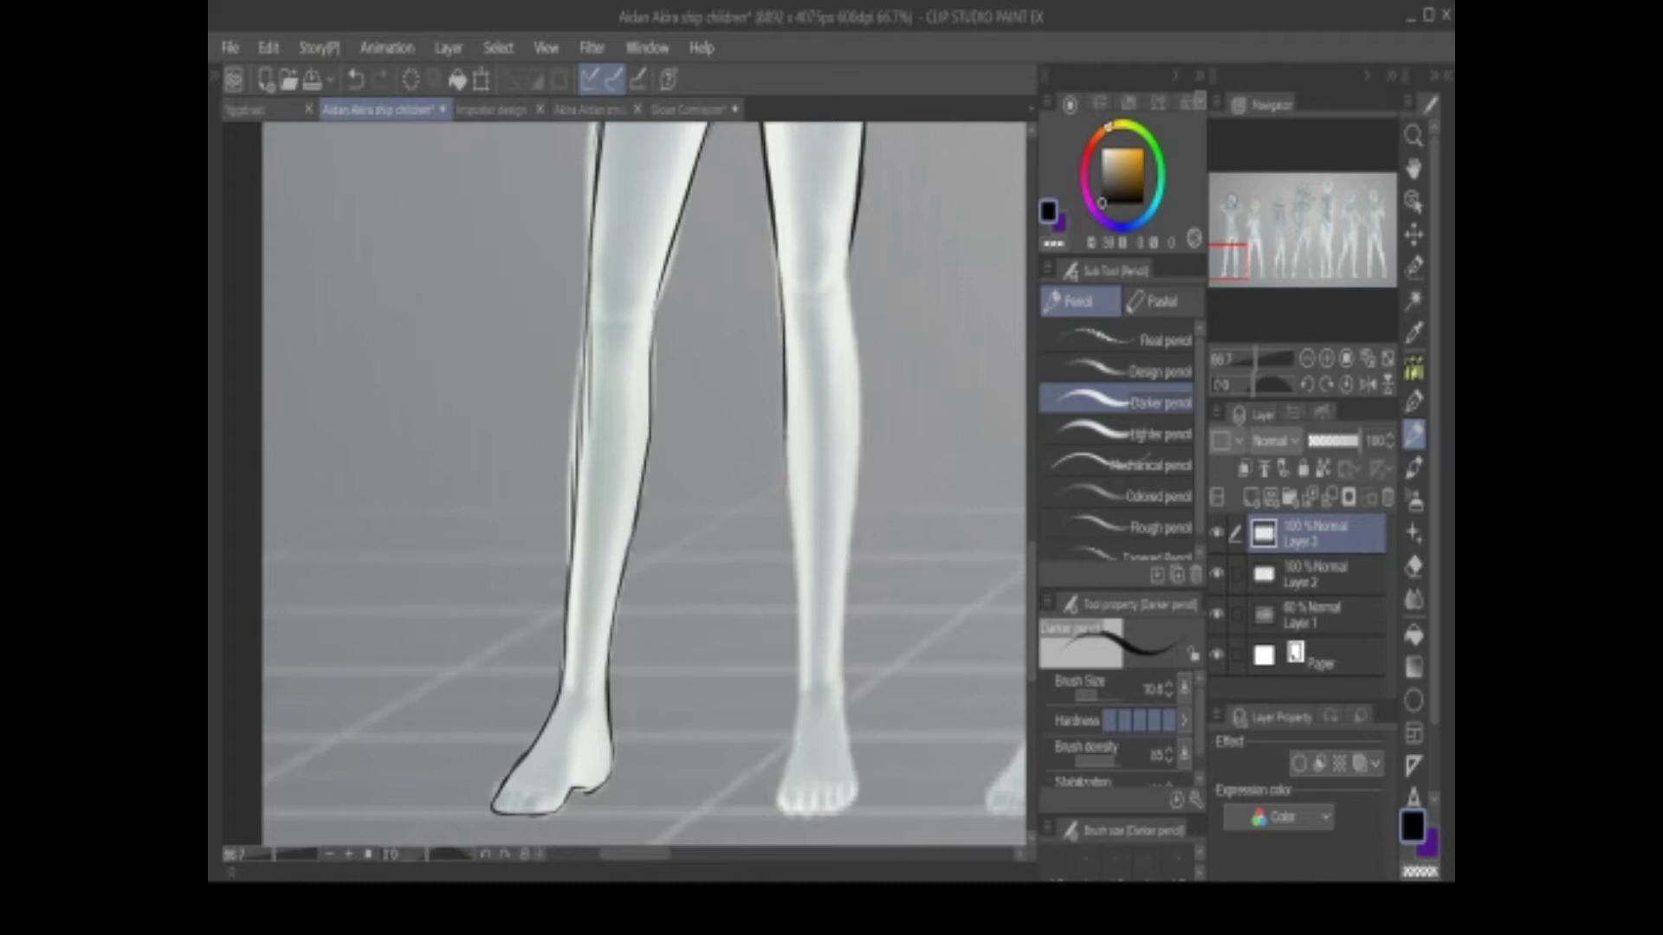
pyautogui.moveTo(795, 550); pyautogui.dragTo(799, 657)
pyautogui.moveTo(791, 732); pyautogui.dragTo(1022, 846)
pyautogui.hotkey('ctrl', 'z')
pyautogui.moveTo(797, 701); pyautogui.dragTo(789, 759)
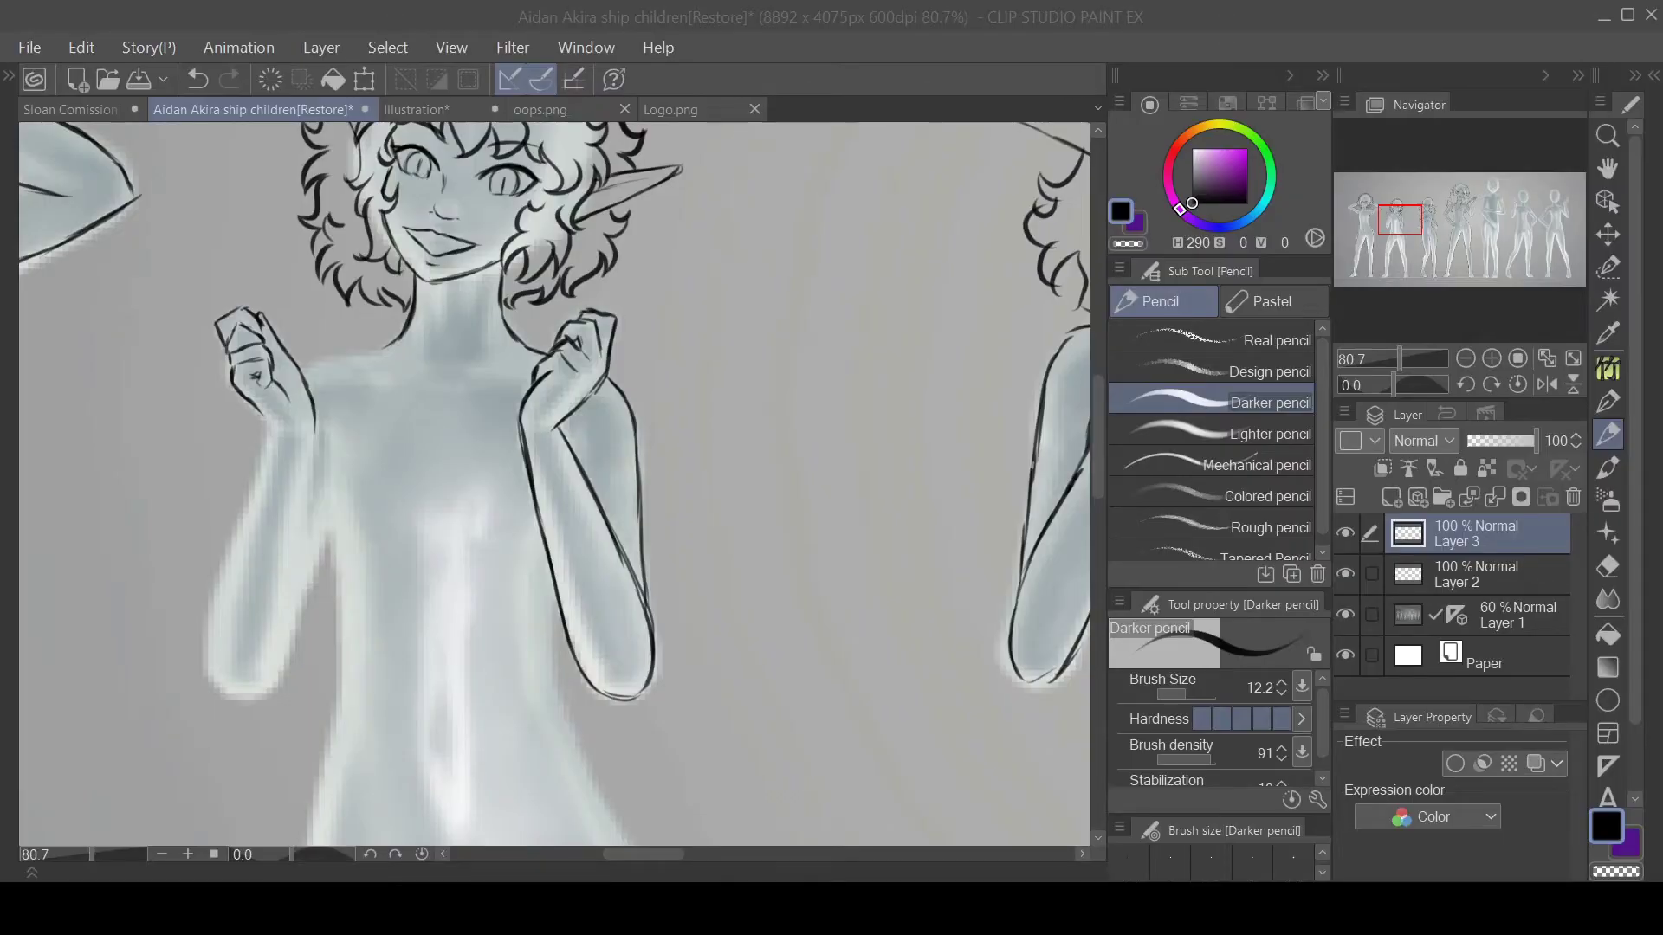
pyautogui.moveTo(1392, 216)
pyautogui.mouseDown()
pyautogui.moveTo(1379, 230)
pyautogui.moveTo(1405, 225)
pyautogui.mouseUp()
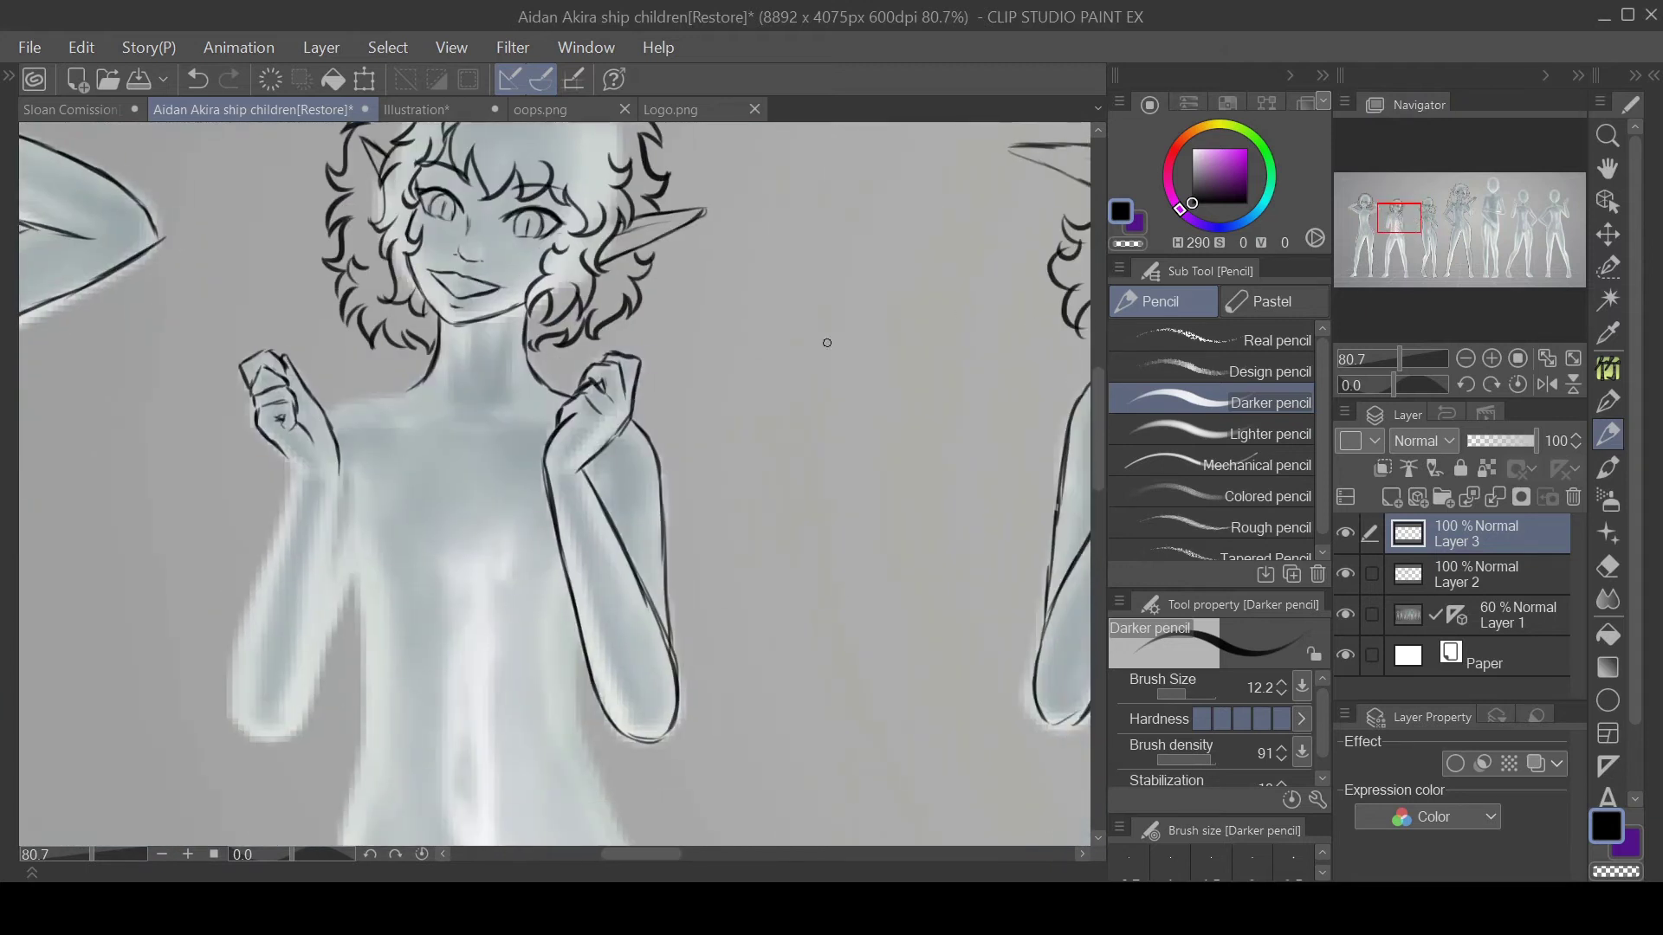
pyautogui.moveTo(725, 415)
pyautogui.mouseDown()
pyautogui.moveTo(819, 360)
pyautogui.moveTo(859, 381)
pyautogui.mouseUp()
pyautogui.moveTo(889, 275); pyautogui.dragTo(903, 365)
pyautogui.moveTo(727, 482); pyautogui.dragTo(724, 552)
pyautogui.moveTo(742, 448)
pyautogui.mouseDown()
pyautogui.moveTo(755, 542)
pyautogui.moveTo(783, 524)
pyautogui.mouseUp()
pyautogui.moveTo(791, 485); pyautogui.dragTo(818, 503)
pyautogui.moveTo(766, 582); pyautogui.dragTo(851, 578)
pyautogui.moveTo(859, 597)
pyautogui.mouseDown()
pyautogui.moveTo(881, 546)
pyautogui.moveTo(895, 576)
pyautogui.mouseUp()
pyautogui.moveTo(933, 518); pyautogui.dragTo(942, 565)
pyautogui.moveTo(966, 511); pyautogui.dragTo(944, 558)
pyautogui.moveTo(831, 671)
pyautogui.mouseDown()
pyautogui.moveTo(838, 708)
pyautogui.moveTo(866, 723)
pyautogui.mouseUp()
pyautogui.moveTo(920, 646)
pyautogui.mouseDown()
pyautogui.moveTo(926, 677)
pyautogui.moveTo(940, 651)
pyautogui.mouseUp()
pyautogui.moveTo(948, 639); pyautogui.dragTo(984, 638)
pyautogui.hotkey('ctrl', 'z')
pyautogui.hotkey('ctrl', 'z')
pyautogui.hotkey('ctrl', 'z')
pyautogui.hotkey('ctrl', 'z')
pyautogui.hotkey('ctrl', 'z')
pyautogui.hotkey('ctrl', 'z')
pyautogui.hotkey('ctrl', 'z')
pyautogui.hotkey('ctrl', 'z')
pyautogui.hotkey('ctrl', 'z')
pyautogui.hotkey('ctrl', 'z')
pyautogui.hotkey('ctrl', 'z')
pyautogui.hotkey('ctrl', 'z')
pyautogui.hotkey('ctrl', 'z')
pyautogui.hotkey('ctrl', 'z')
pyautogui.hotkey('ctrl', 'z')
pyautogui.hotkey('ctrl', 'z')
pyautogui.hotkey('ctrl', 'z')
pyautogui.hotkey('ctrl', 'z')
pyautogui.hotkey('ctrl', 'z')
pyautogui.hotkey('ctrl', 'z')
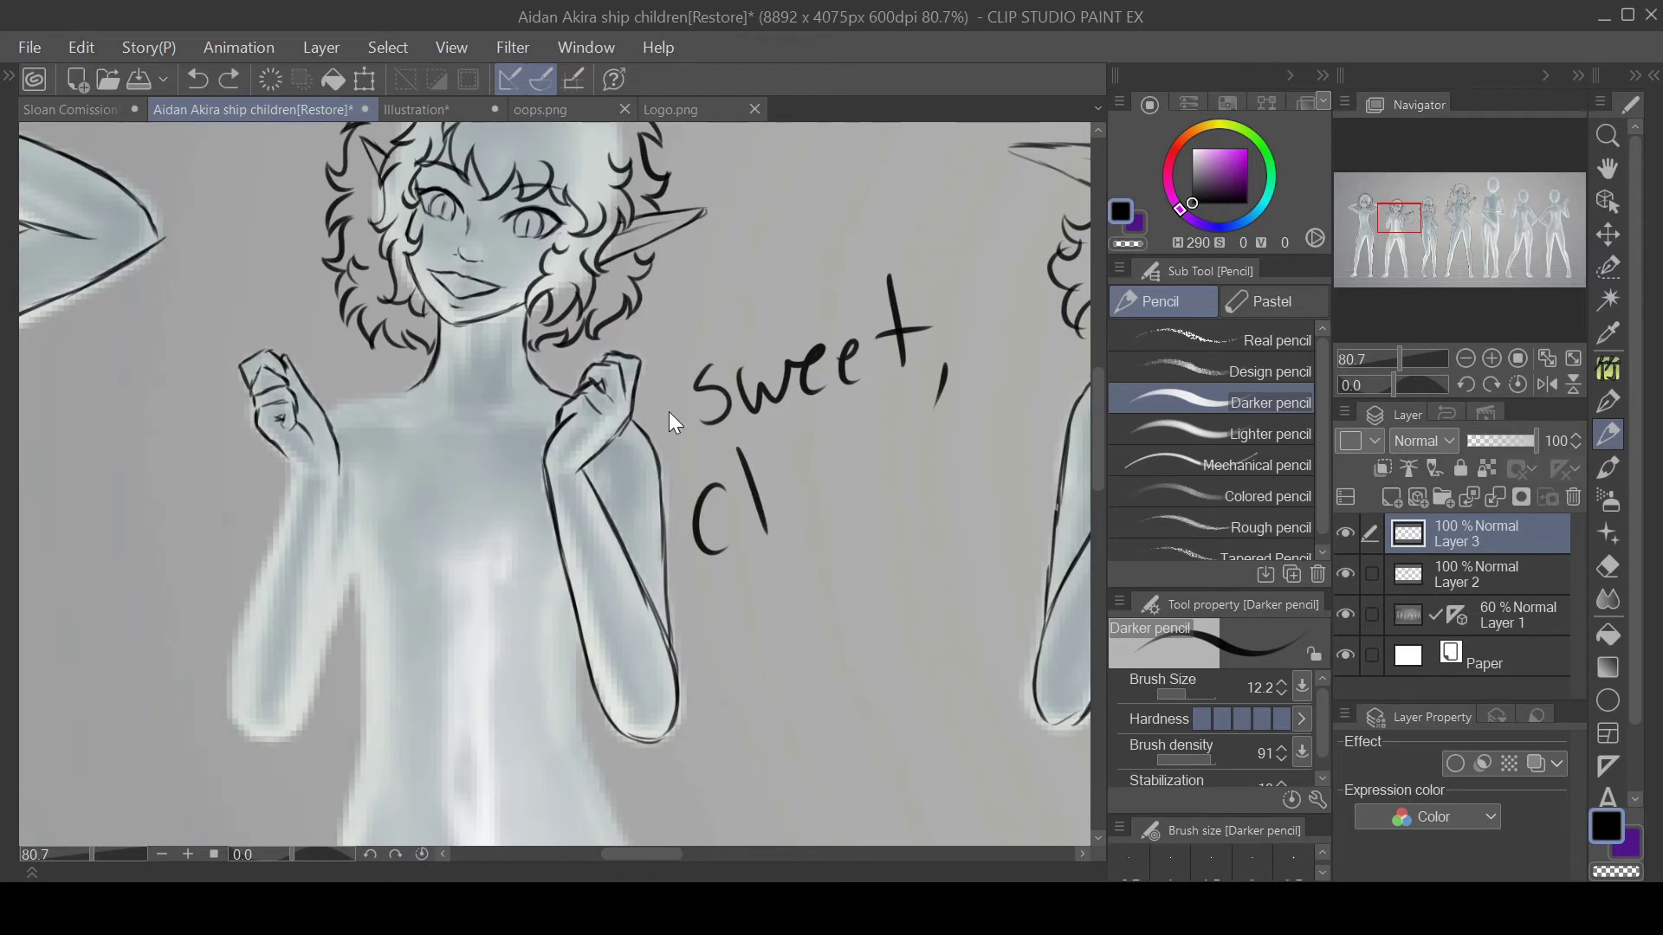
# Outline the second figure's bare shoulder and the bent arm below the raised fist on Layer 3
pyautogui.moveTo(1389, 250)
pyautogui.mouseDown()
pyautogui.moveTo(1434, 245)
pyautogui.moveTo(1396, 245)
pyautogui.moveTo(1386, 225)
pyautogui.mouseUp()
pyautogui.click(1345, 532)
pyautogui.click(1345, 533)
pyautogui.moveTo(1410, 222); pyautogui.dragTo(1389, 226)
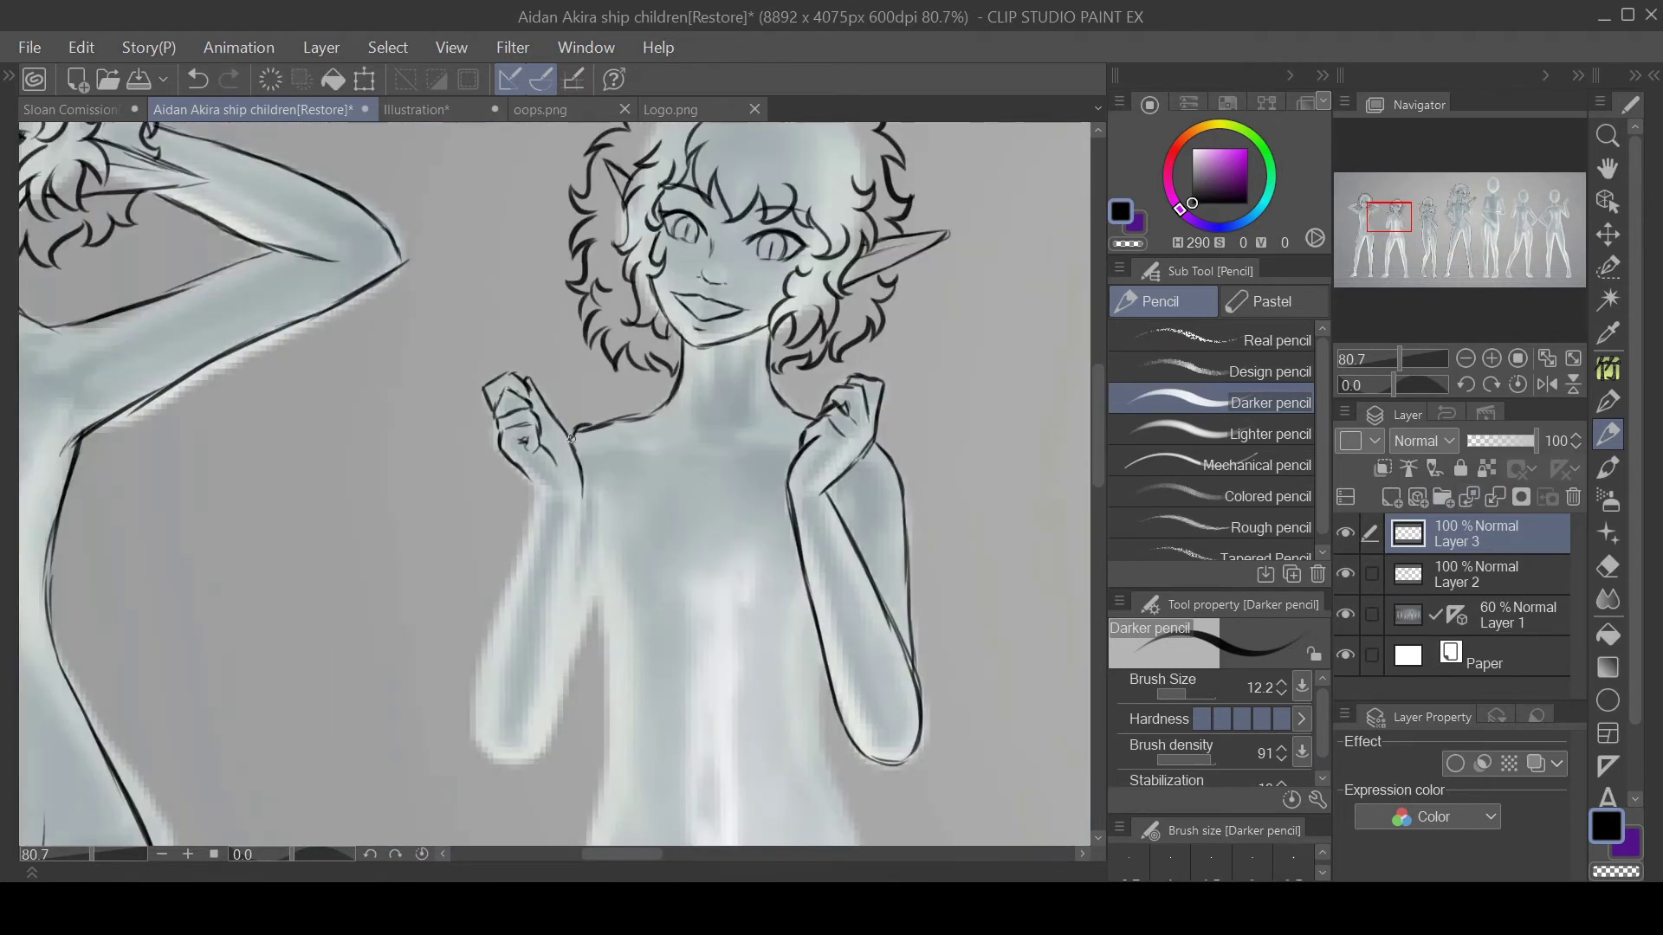
pyautogui.moveTo(506, 596)
pyautogui.mouseDown()
pyautogui.moveTo(476, 723)
pyautogui.moveTo(529, 762)
pyautogui.moveTo(582, 531)
pyautogui.moveTo(606, 680)
pyautogui.mouseUp()
# Outline the second figure's waist, hips and upper thighs, including the groin creases and a short navel line
pyautogui.scroll(-5, 631, 704)
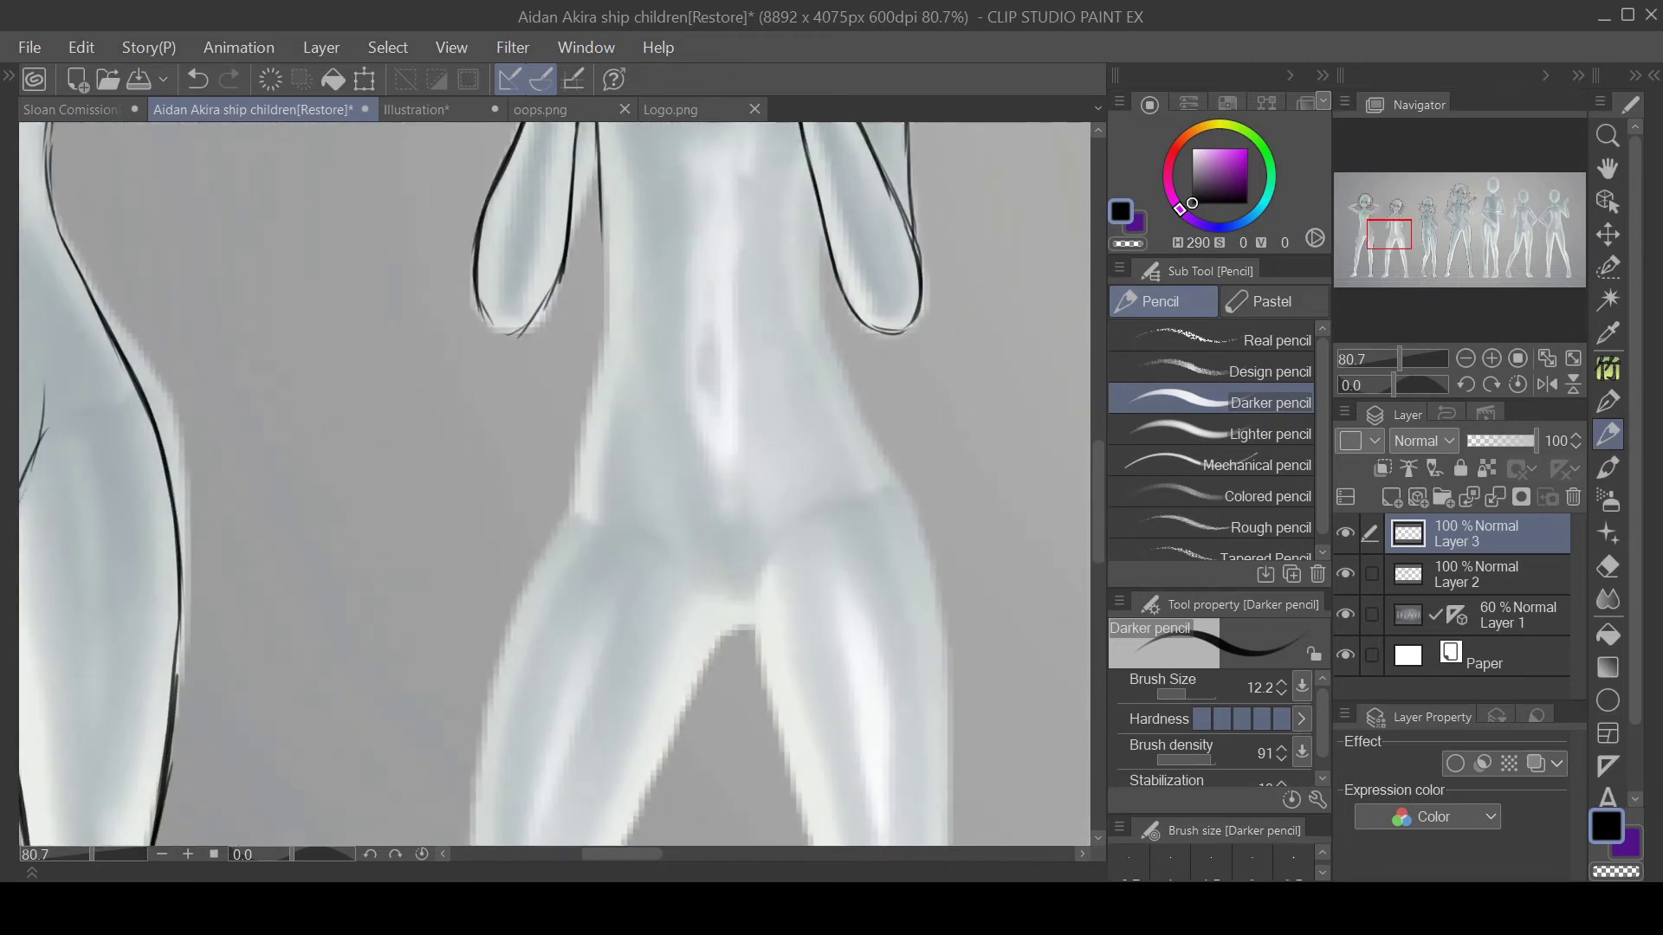
pyautogui.moveTo(601, 239)
pyautogui.mouseDown()
pyautogui.moveTo(579, 484)
pyautogui.moveTo(491, 723)
pyautogui.mouseUp()
pyautogui.moveTo(706, 604); pyautogui.dragTo(641, 524)
pyautogui.moveTo(673, 570); pyautogui.dragTo(625, 422)
pyautogui.moveTo(754, 622); pyautogui.dragTo(788, 389)
pyautogui.moveTo(706, 314); pyautogui.dragTo(713, 381)
pyautogui.moveTo(816, 223)
pyautogui.mouseDown()
pyautogui.moveTo(823, 342)
pyautogui.moveTo(934, 643)
pyautogui.mouseUp()
pyautogui.moveTo(754, 597); pyautogui.dragTo(784, 726)
# Outline the inner and outer edges of the second figure's first thigh down to the knee
pyautogui.scroll(5, 764, 656)
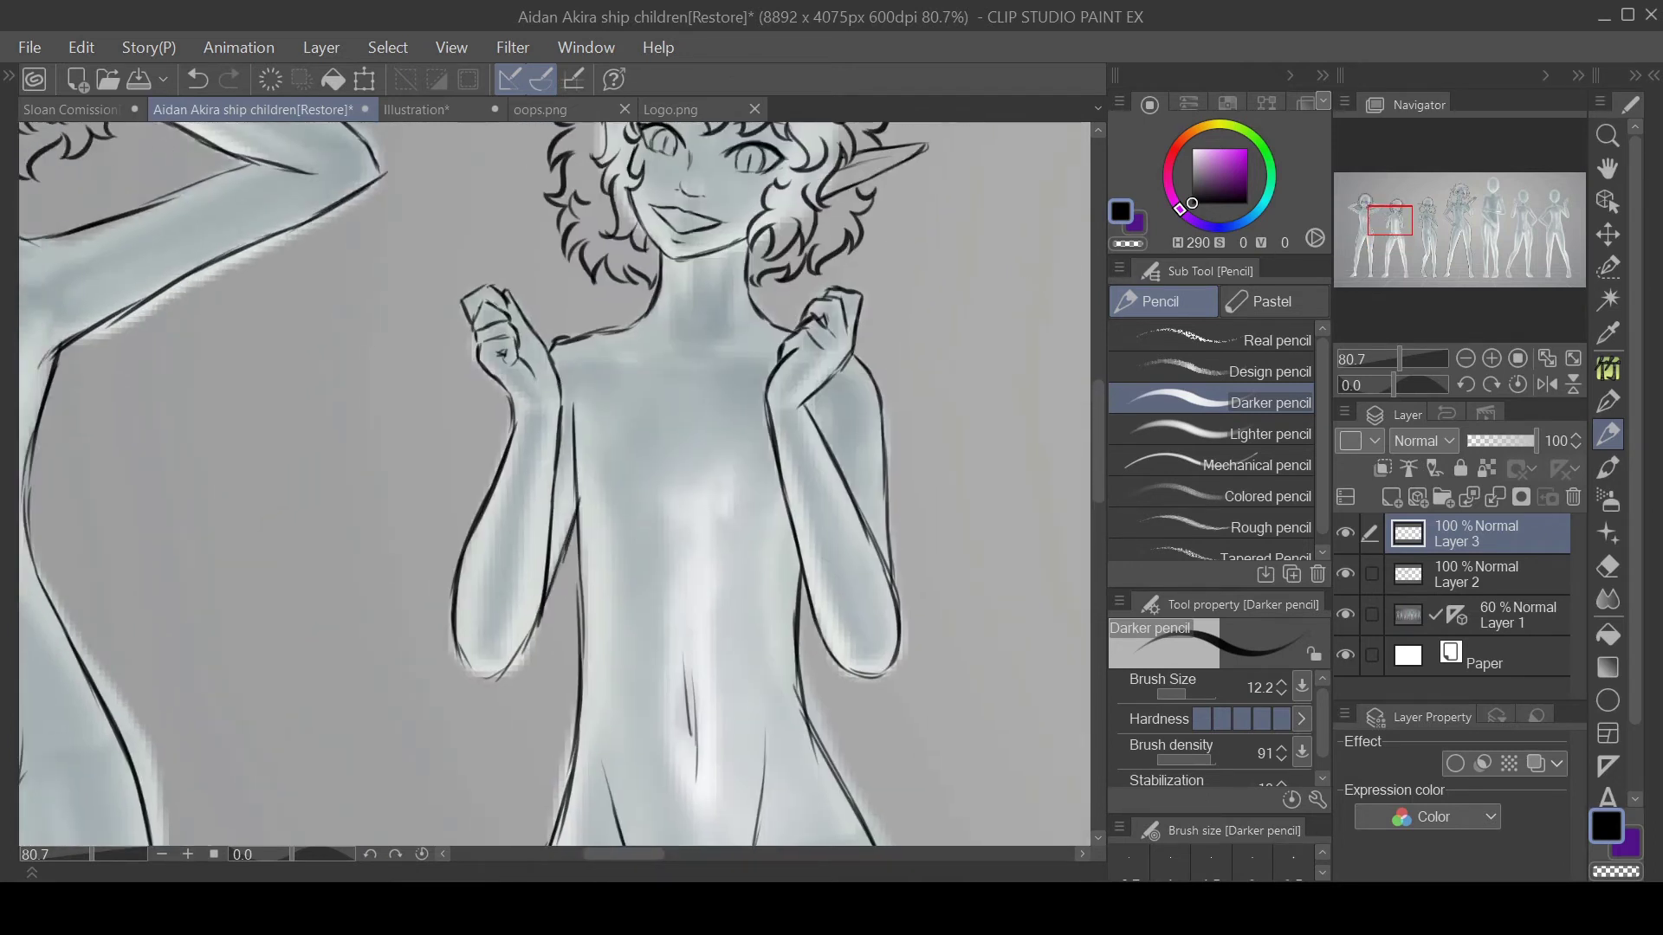
pyautogui.moveTo(1384, 218); pyautogui.dragTo(1386, 246)
pyautogui.moveTo(837, 342); pyautogui.dragTo(798, 351)
pyautogui.moveTo(812, 346); pyautogui.dragTo(730, 497)
pyautogui.moveTo(804, 362); pyautogui.dragTo(715, 549)
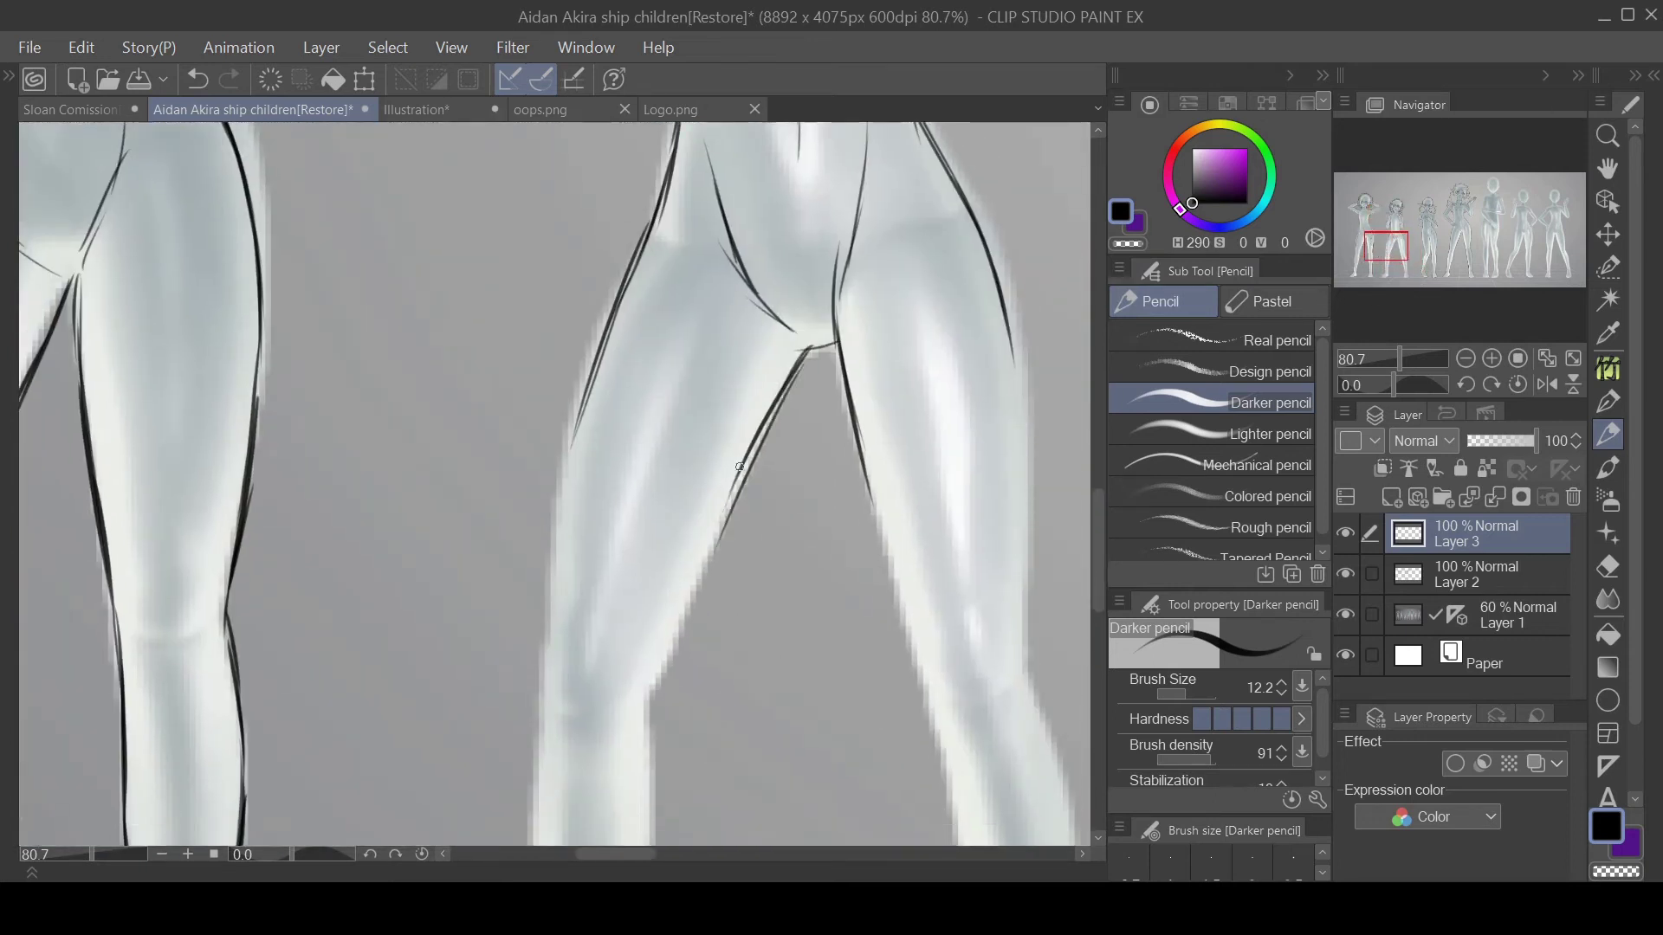
pyautogui.moveTo(735, 468); pyautogui.dragTo(667, 651)
pyautogui.moveTo(699, 570); pyautogui.dragTo(643, 692)
pyautogui.moveTo(589, 390); pyautogui.dragTo(538, 668)
pyautogui.hotkey('ctrl', 'z')
pyautogui.hotkey('ctrl', 'z')
pyautogui.moveTo(600, 345); pyautogui.dragTo(539, 630)
# Outline both edges of the same leg's calf from the knee down to the ankle
pyautogui.moveTo(1385, 248); pyautogui.dragTo(1387, 260)
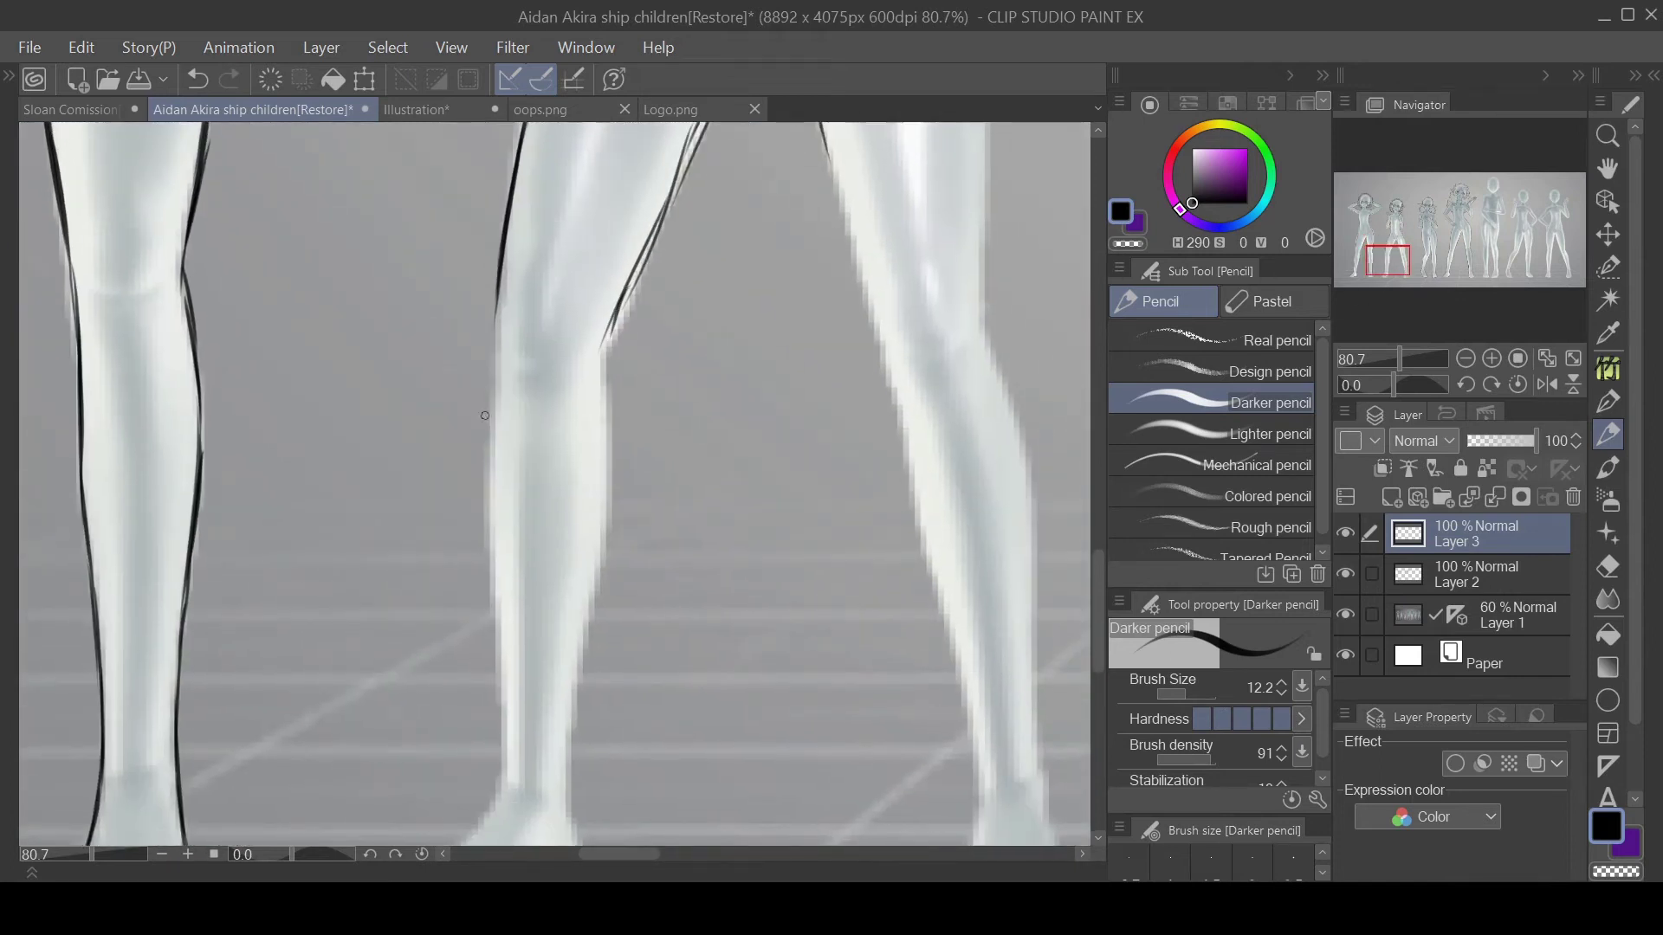
pyautogui.moveTo(494, 320); pyautogui.dragTo(494, 567)
pyautogui.moveTo(485, 447); pyautogui.dragTo(500, 689)
pyautogui.moveTo(497, 659); pyautogui.dragTo(494, 753)
pyautogui.hotkey('ctrl', 'z')
pyautogui.moveTo(503, 630); pyautogui.dragTo(499, 771)
pyautogui.moveTo(605, 393); pyautogui.dragTo(570, 783)
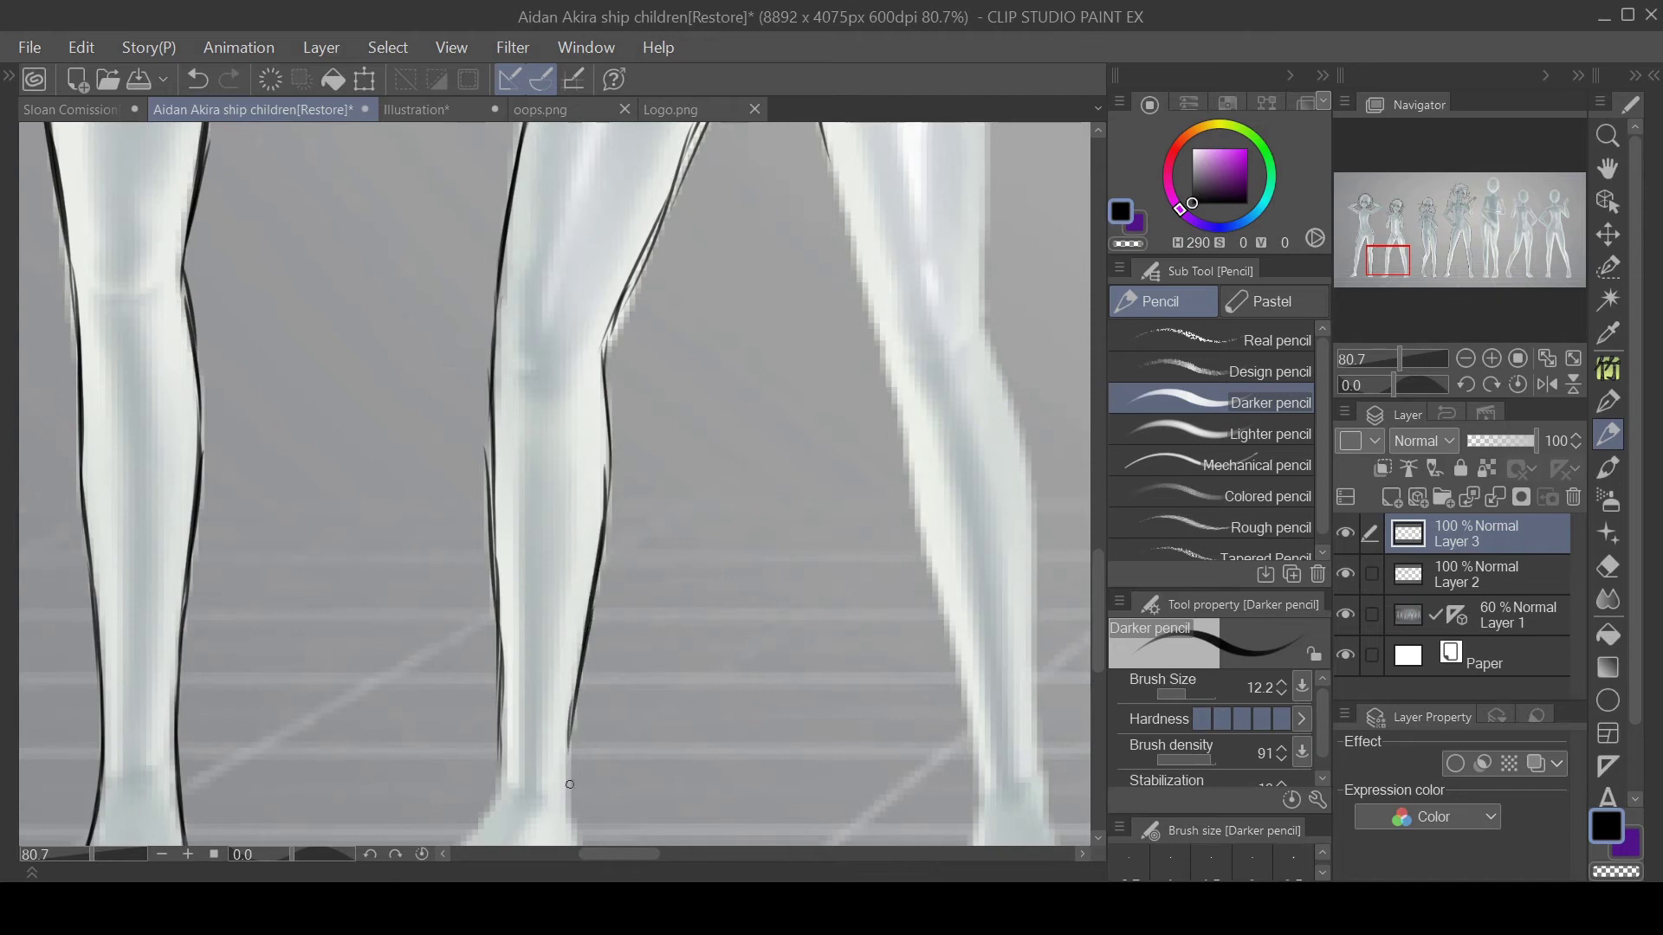
# Outline that leg's sideways-turned foot, from the instep around the toes and heel to the ankle
pyautogui.moveTo(1391, 268); pyautogui.dragTo(1374, 280)
pyautogui.moveTo(884, 529); pyautogui.dragTo(816, 603)
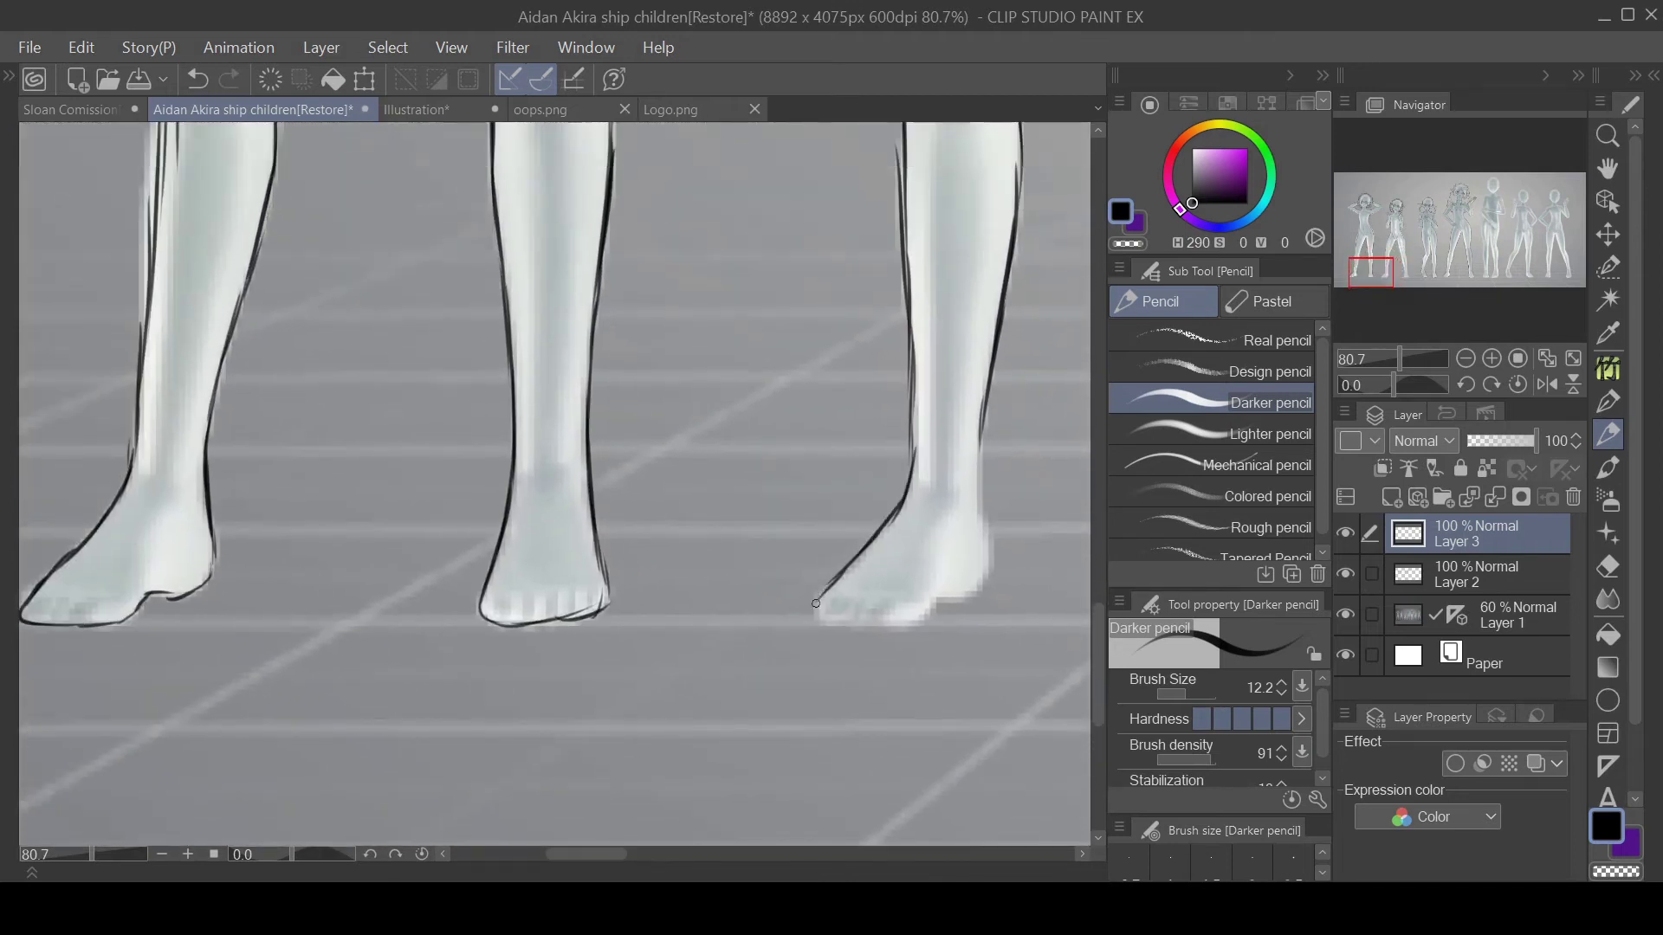
pyautogui.moveTo(988, 541); pyautogui.dragTo(980, 407)
# Outline the inner and outer edges of the second figure's other thigh down to the knee
pyautogui.moveTo(1358, 278); pyautogui.dragTo(1391, 254)
pyautogui.moveTo(673, 225); pyautogui.dragTo(684, 563)
pyautogui.moveTo(521, 336); pyautogui.dragTo(587, 602)
# Outline both edges of the other lower leg from the knee to the ankle
pyautogui.moveTo(1391, 256); pyautogui.dragTo(1392, 268)
pyautogui.moveTo(562, 301); pyautogui.dragTo(647, 656)
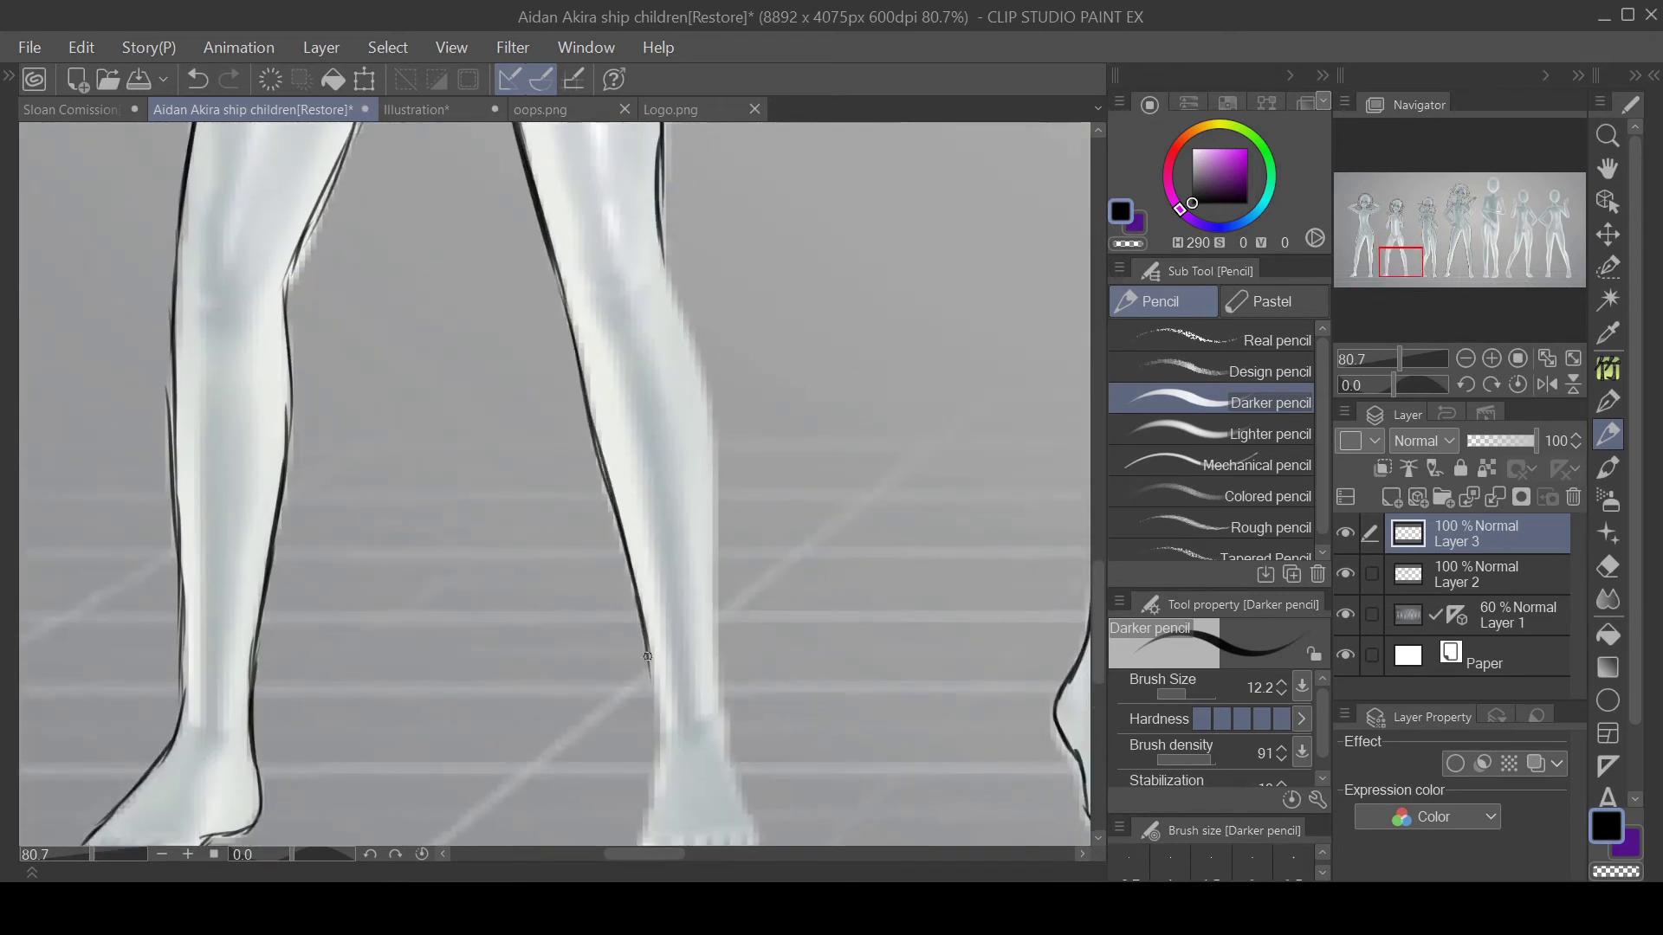
pyautogui.moveTo(667, 277); pyautogui.dragTo(721, 704)
# Outline the front-facing foot of the second figure's other leg around the ankle and toes
pyautogui.scroll(-5, 763, 658)
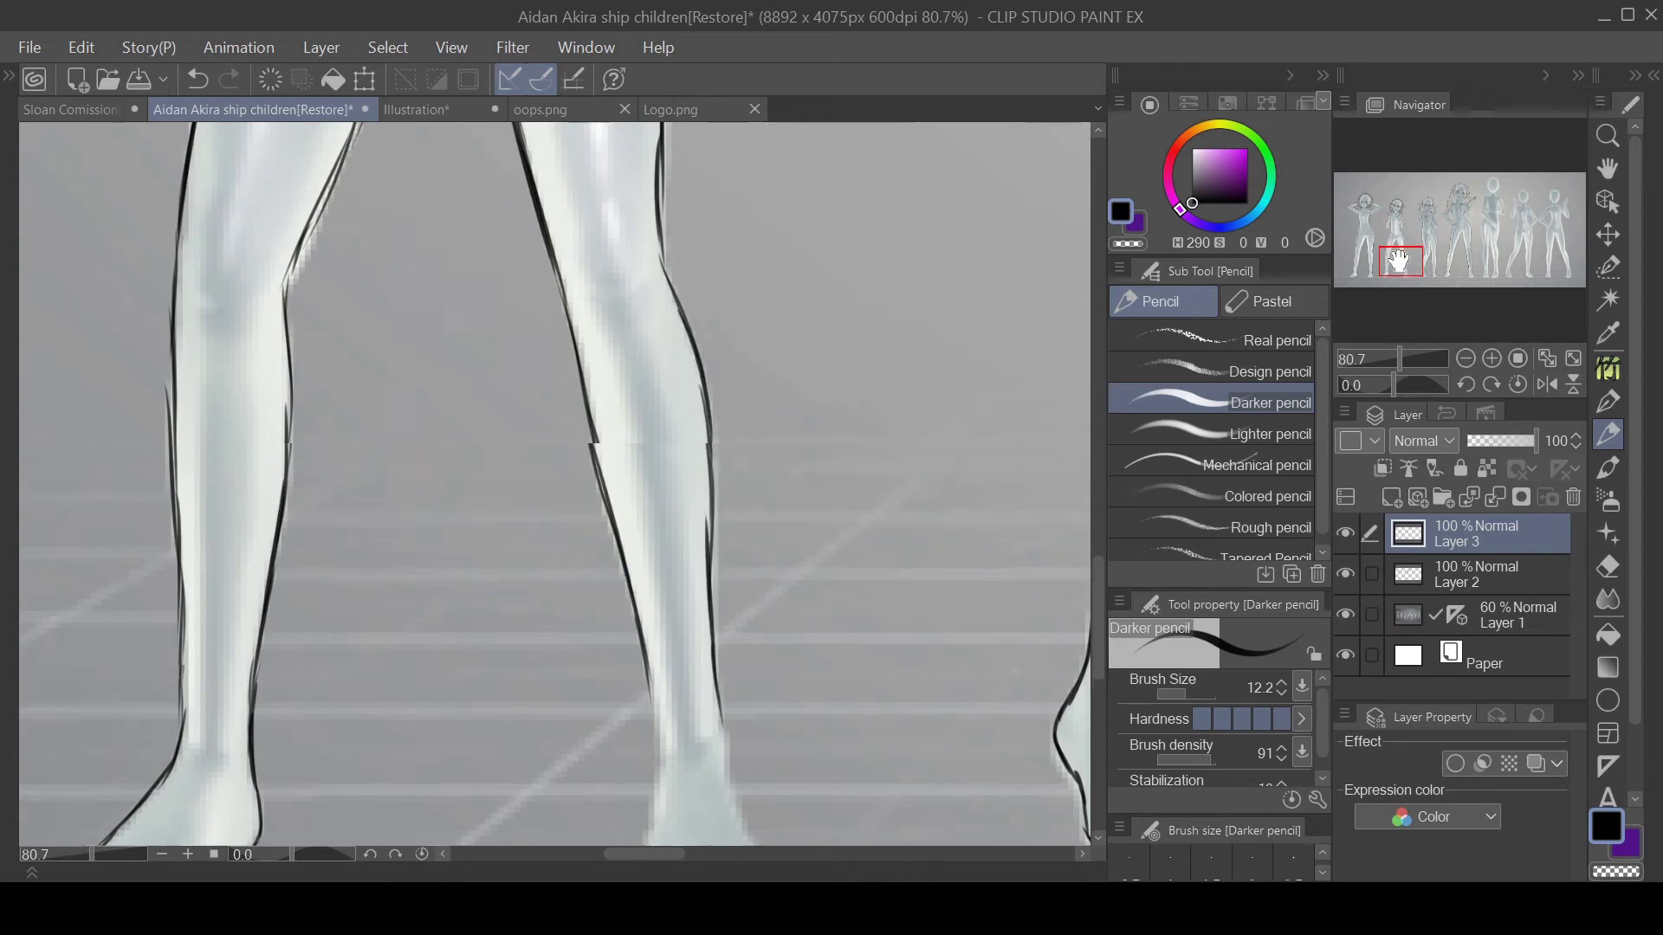
pyautogui.moveTo(687, 430); pyautogui.dragTo(696, 598)
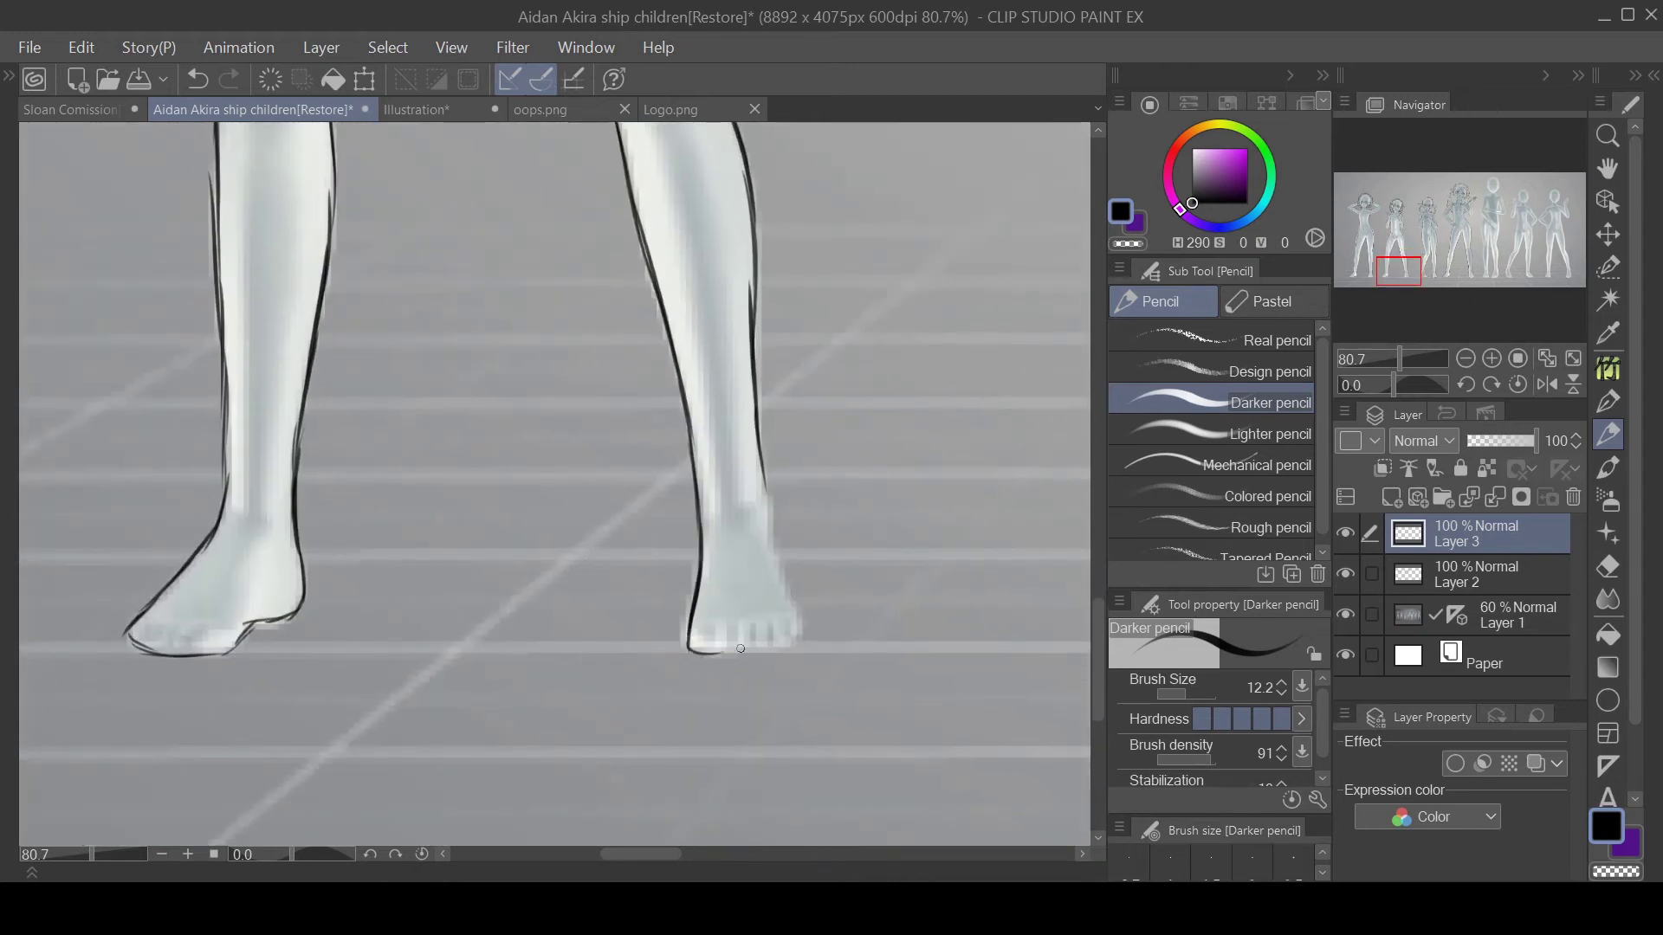
pyautogui.moveTo(781, 559); pyautogui.dragTo(781, 561)
# Place a vertical 2-line symmetrical ruler on Layer 3, midway between the elbows of the two rightmost mirrored mannequins
pyautogui.moveTo(1407, 264)
pyautogui.mouseDown()
pyautogui.moveTo(1441, 210)
pyautogui.moveTo(1477, 202)
pyautogui.moveTo(1489, 221)
pyautogui.moveTo(1517, 211)
pyautogui.moveTo(1506, 205)
pyautogui.moveTo(1513, 227)
pyautogui.moveTo(1517, 208)
pyautogui.moveTo(1517, 233)
pyautogui.moveTo(1498, 184)
pyautogui.moveTo(1495, 213)
pyautogui.moveTo(1526, 232)
pyautogui.moveTo(1495, 239)
pyautogui.moveTo(1514, 248)
pyautogui.moveTo(1518, 221)
pyautogui.mouseUp()
pyautogui.click(1465, 359)
pyautogui.click(1466, 358)
pyautogui.click(1466, 358)
pyautogui.click(1465, 359)
pyautogui.click(1491, 358)
pyautogui.click(1491, 359)
pyautogui.click(1609, 767)
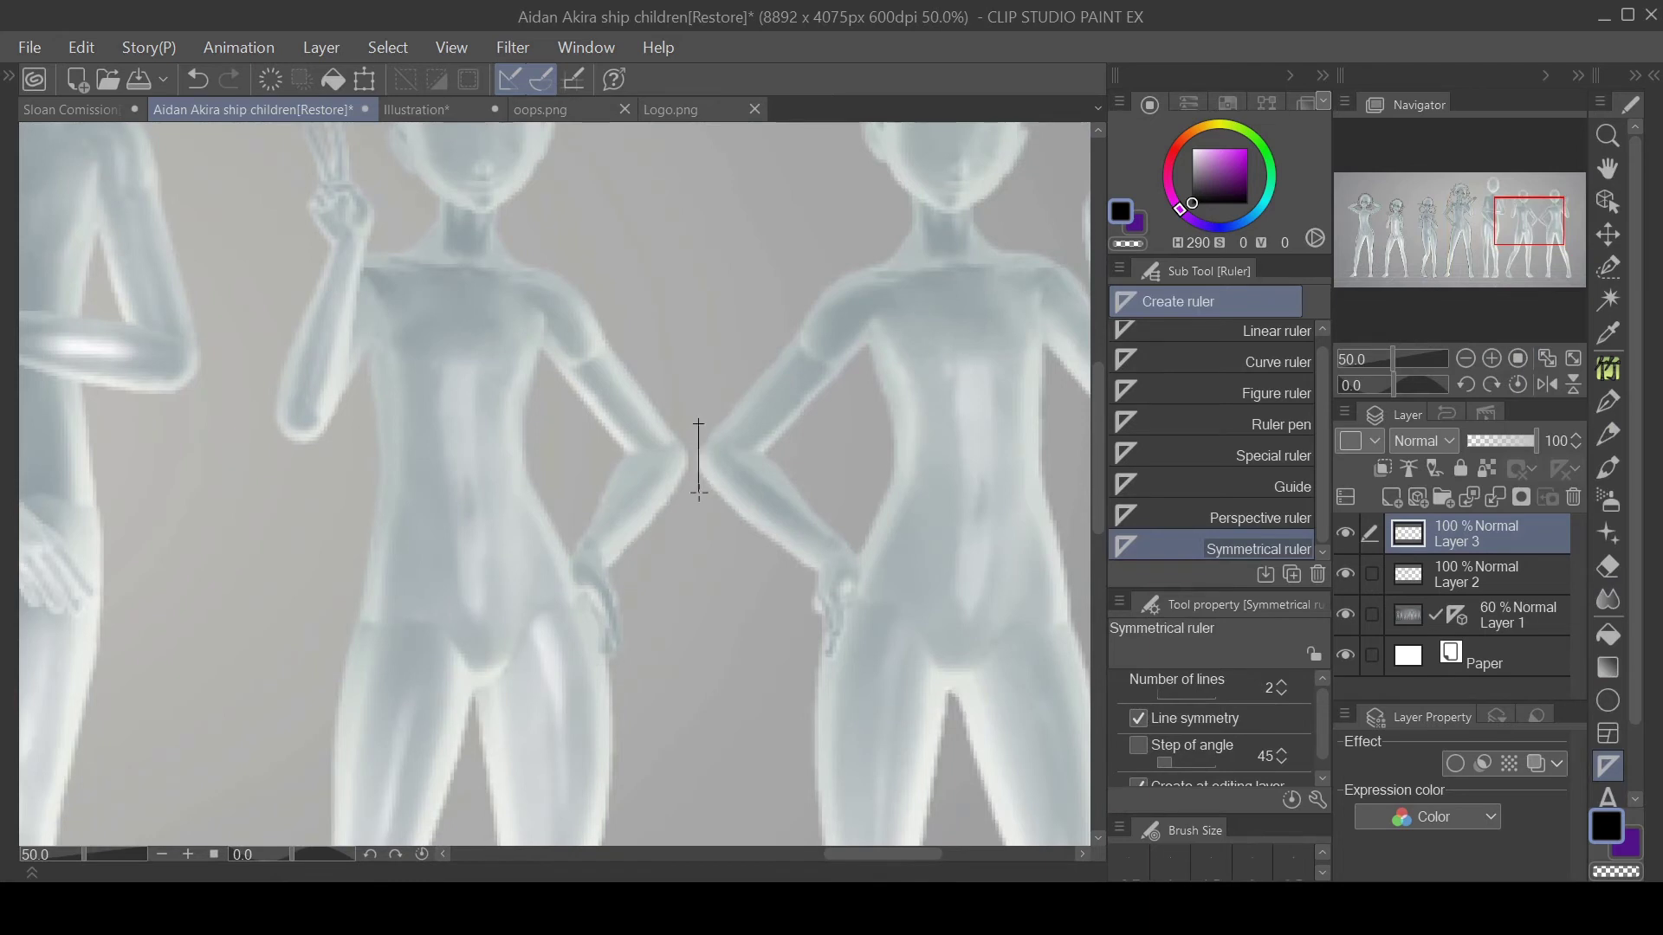
pyautogui.moveTo(698, 493); pyautogui.dragTo(697, 487)
pyautogui.hotkey('ctrl', 'z')
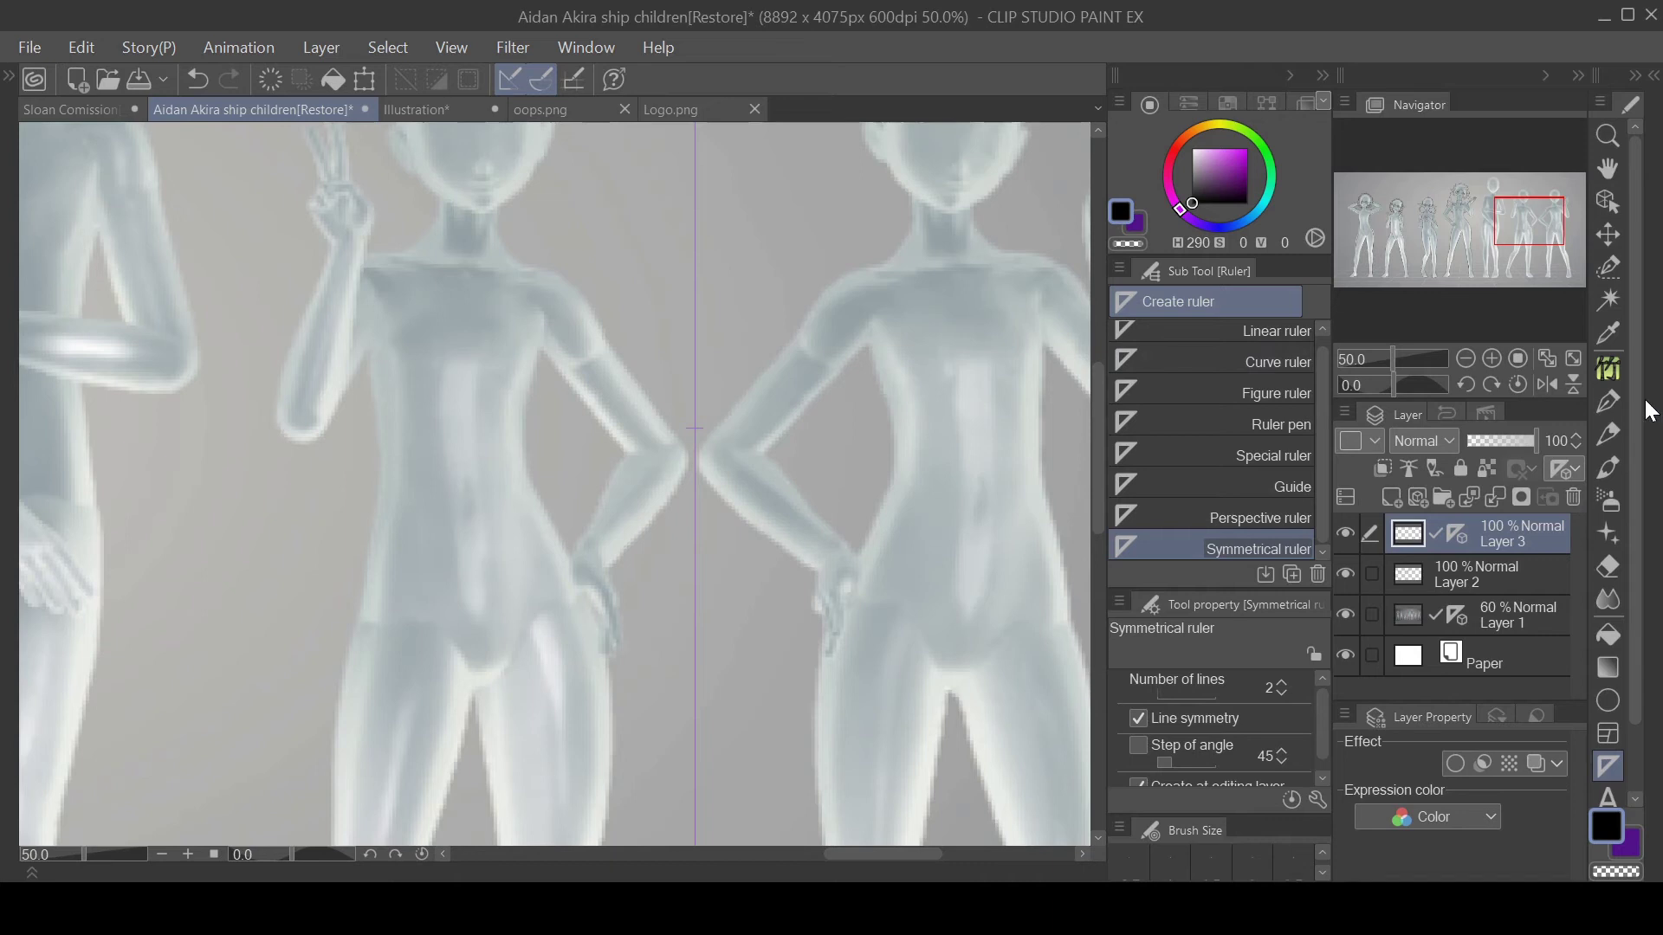
# With the Darker pencil, draw an open, lashed eye with a slit pupil on the peace-sign mannequin
pyautogui.click(1608, 433)
pyautogui.moveTo(1531, 210); pyautogui.dragTo(1511, 203)
pyautogui.click(1491, 356)
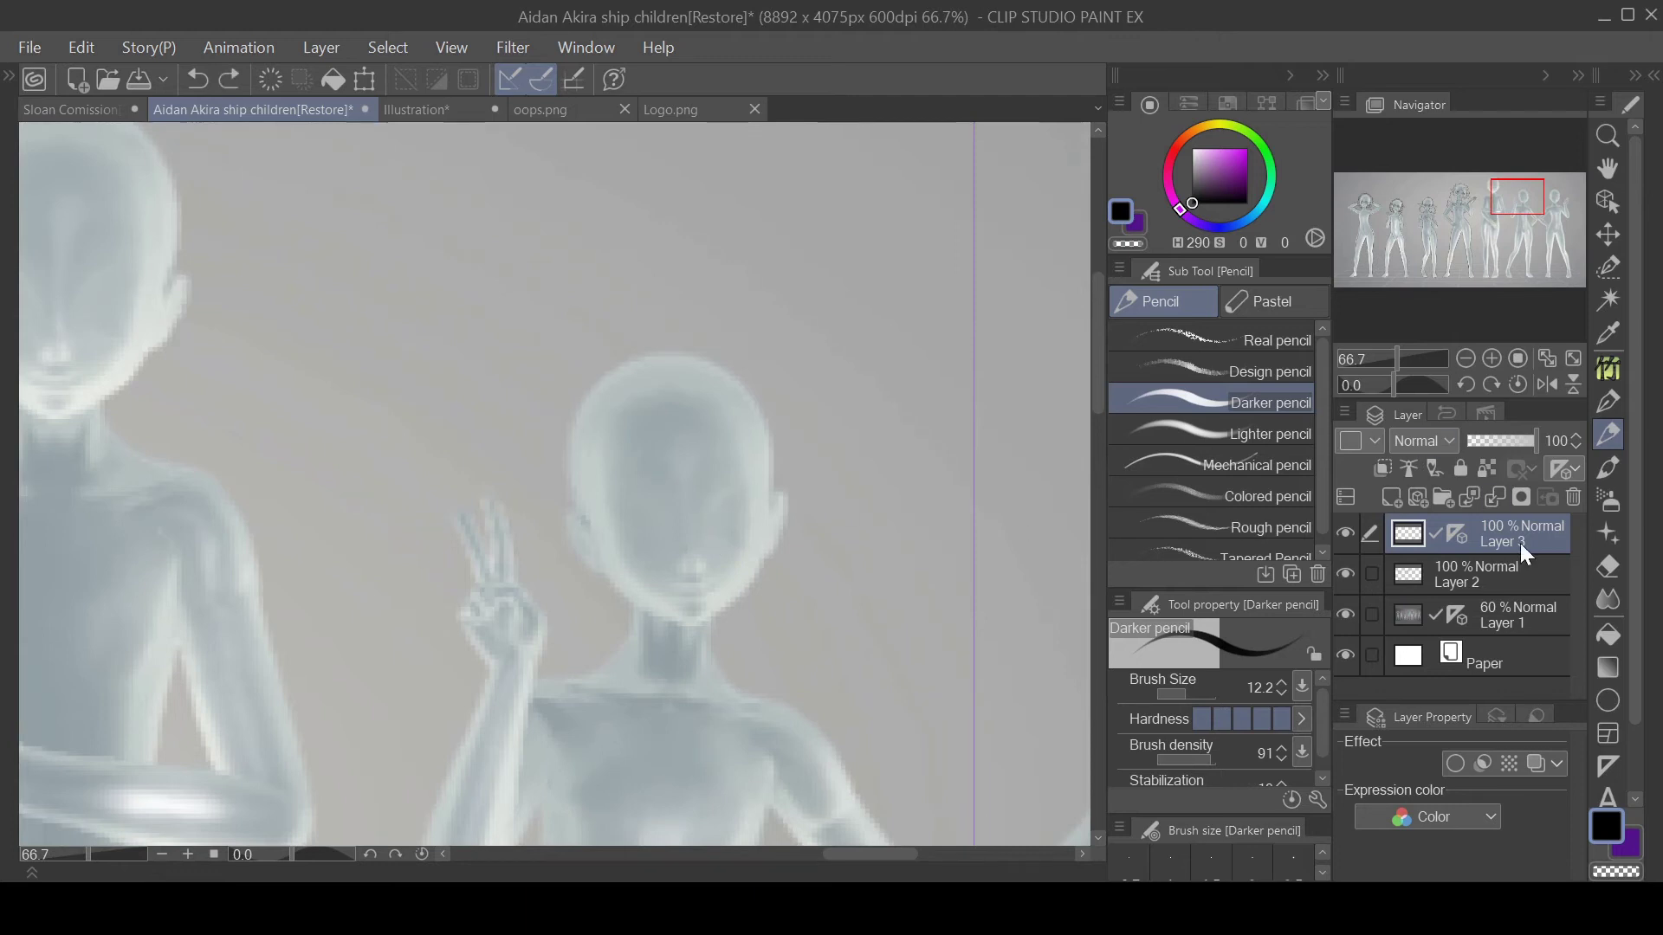
pyautogui.click(1466, 359)
pyautogui.click(1467, 359)
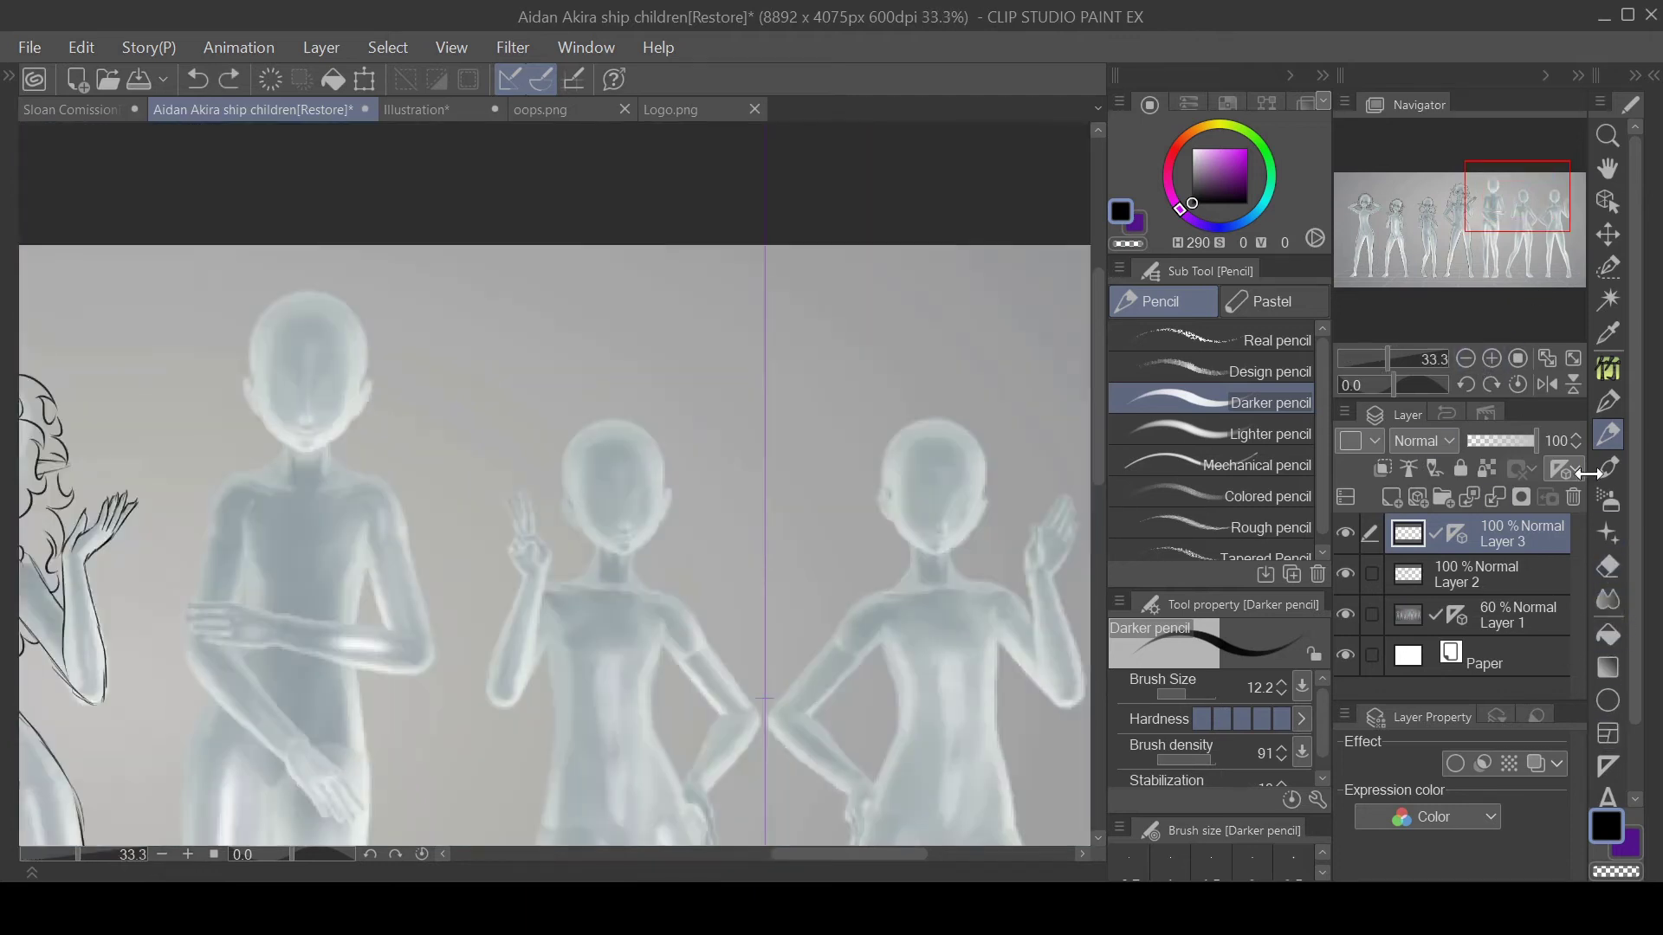
pyautogui.scroll(3, 1517, 202)
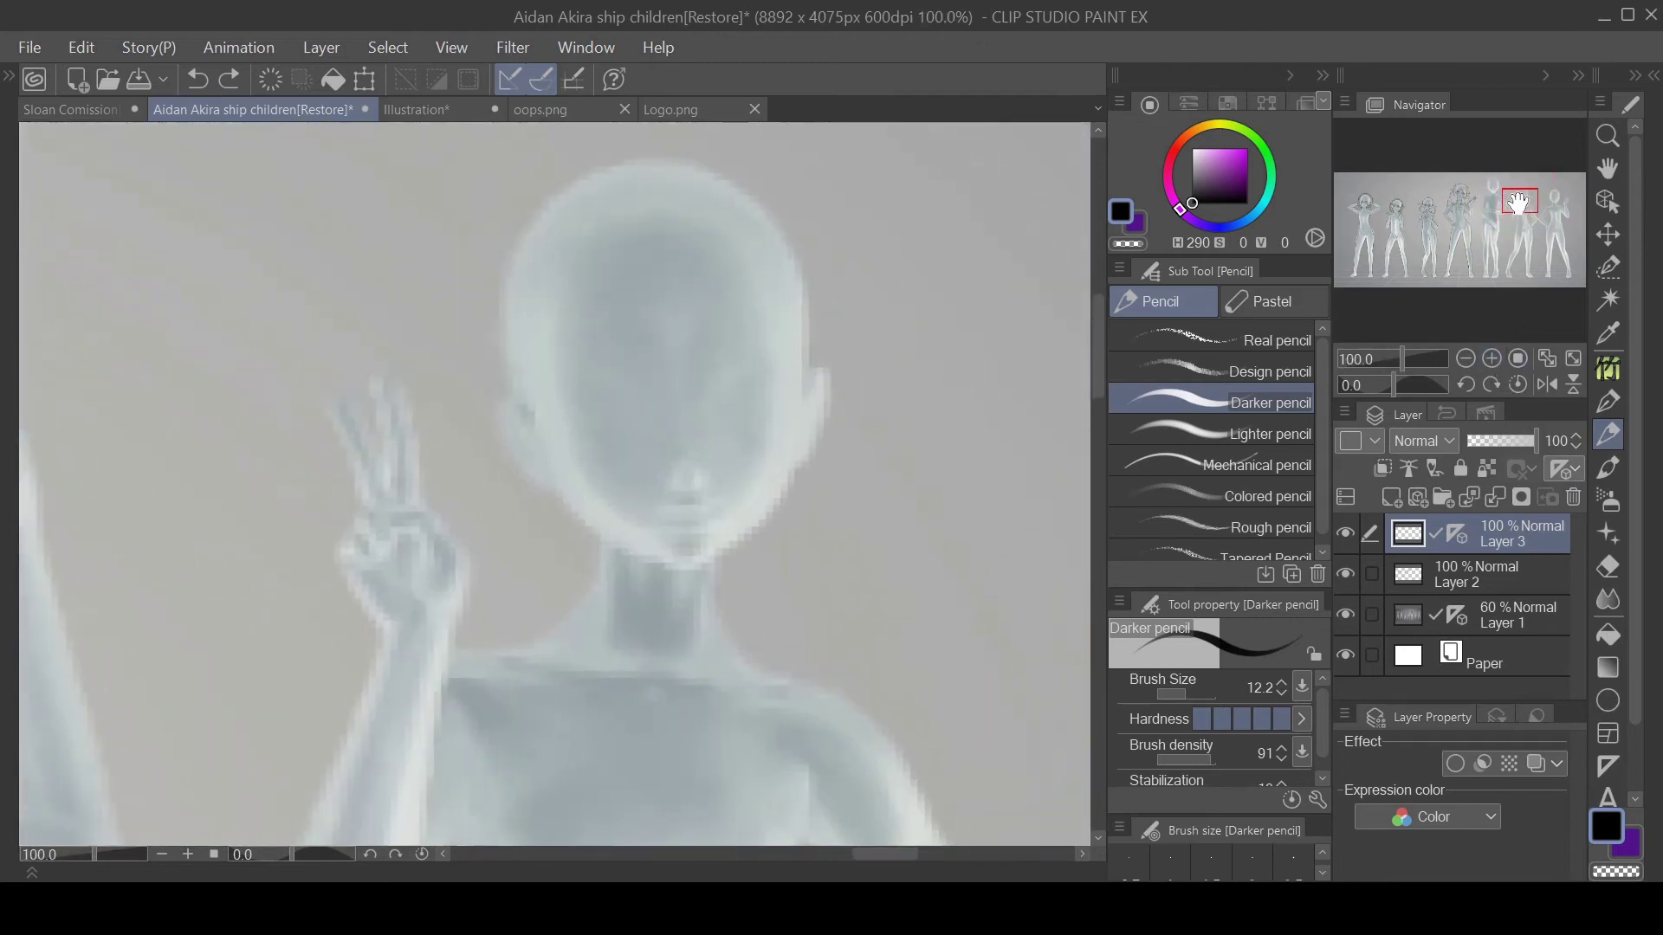
pyautogui.moveTo(1517, 202); pyautogui.dragTo(1520, 198)
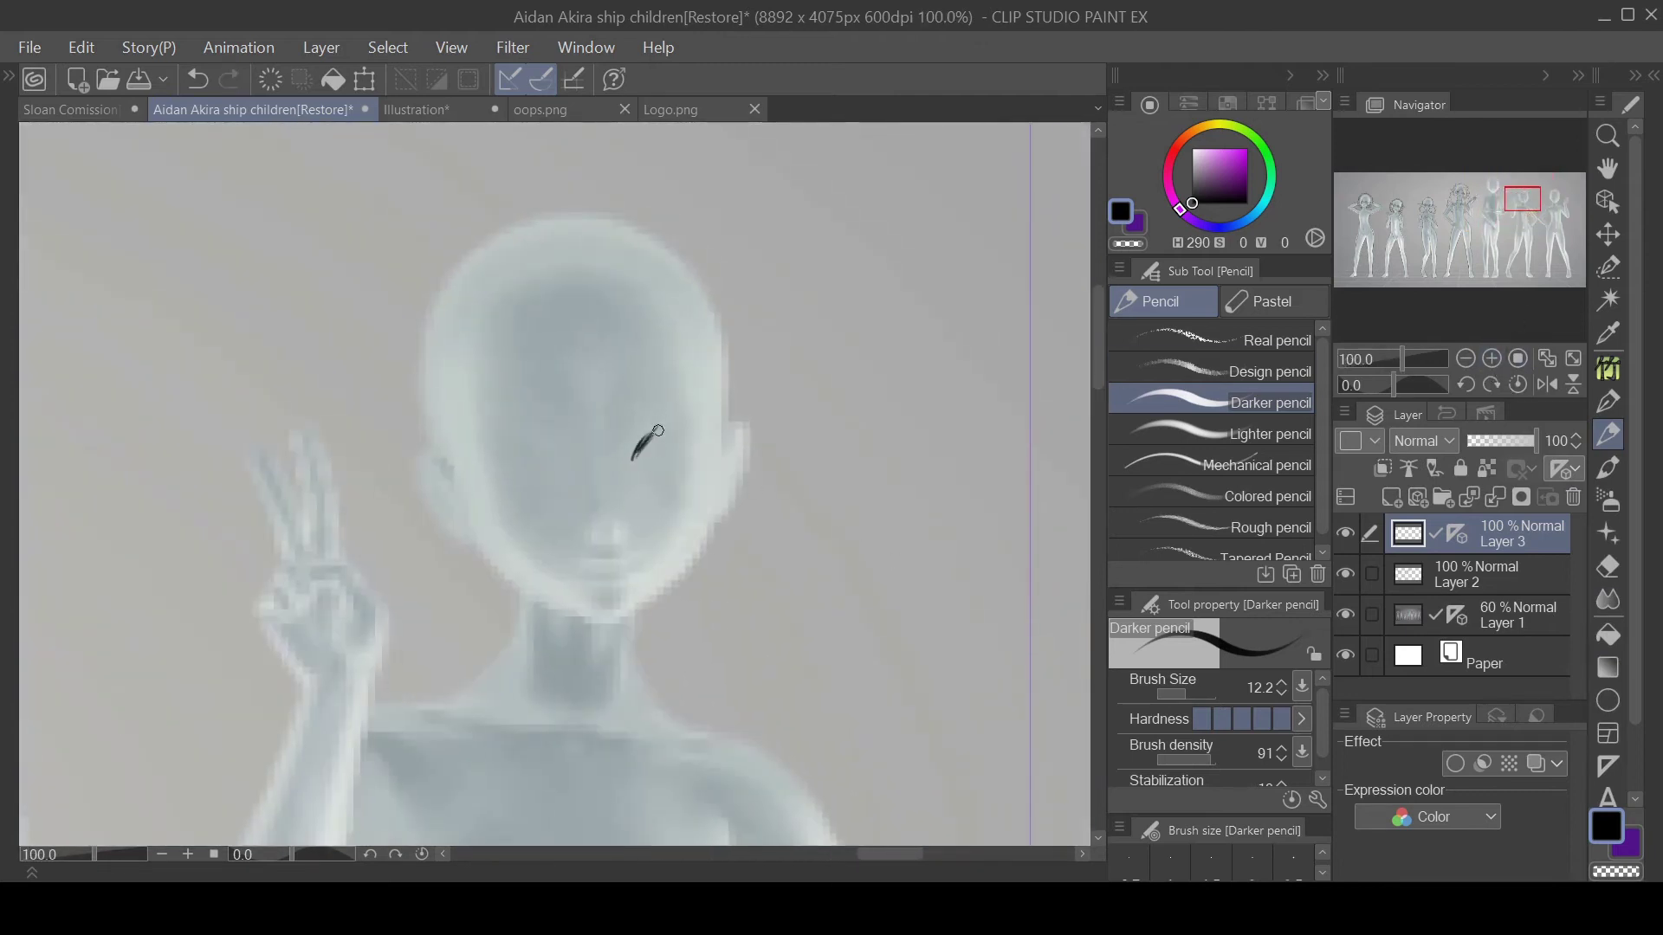
pyautogui.moveTo(648, 443); pyautogui.dragTo(693, 440)
pyautogui.moveTo(639, 459)
pyautogui.mouseDown()
pyautogui.moveTo(636, 458)
pyautogui.moveTo(675, 432)
pyautogui.moveTo(695, 443)
pyautogui.moveTo(685, 473)
pyautogui.moveTo(661, 441)
pyautogui.mouseUp()
pyautogui.moveTo(681, 433)
pyautogui.mouseDown()
pyautogui.moveTo(662, 492)
pyautogui.moveTo(638, 461)
pyautogui.moveTo(662, 472)
pyautogui.mouseUp()
pyautogui.moveTo(518, 495); pyautogui.dragTo(574, 496)
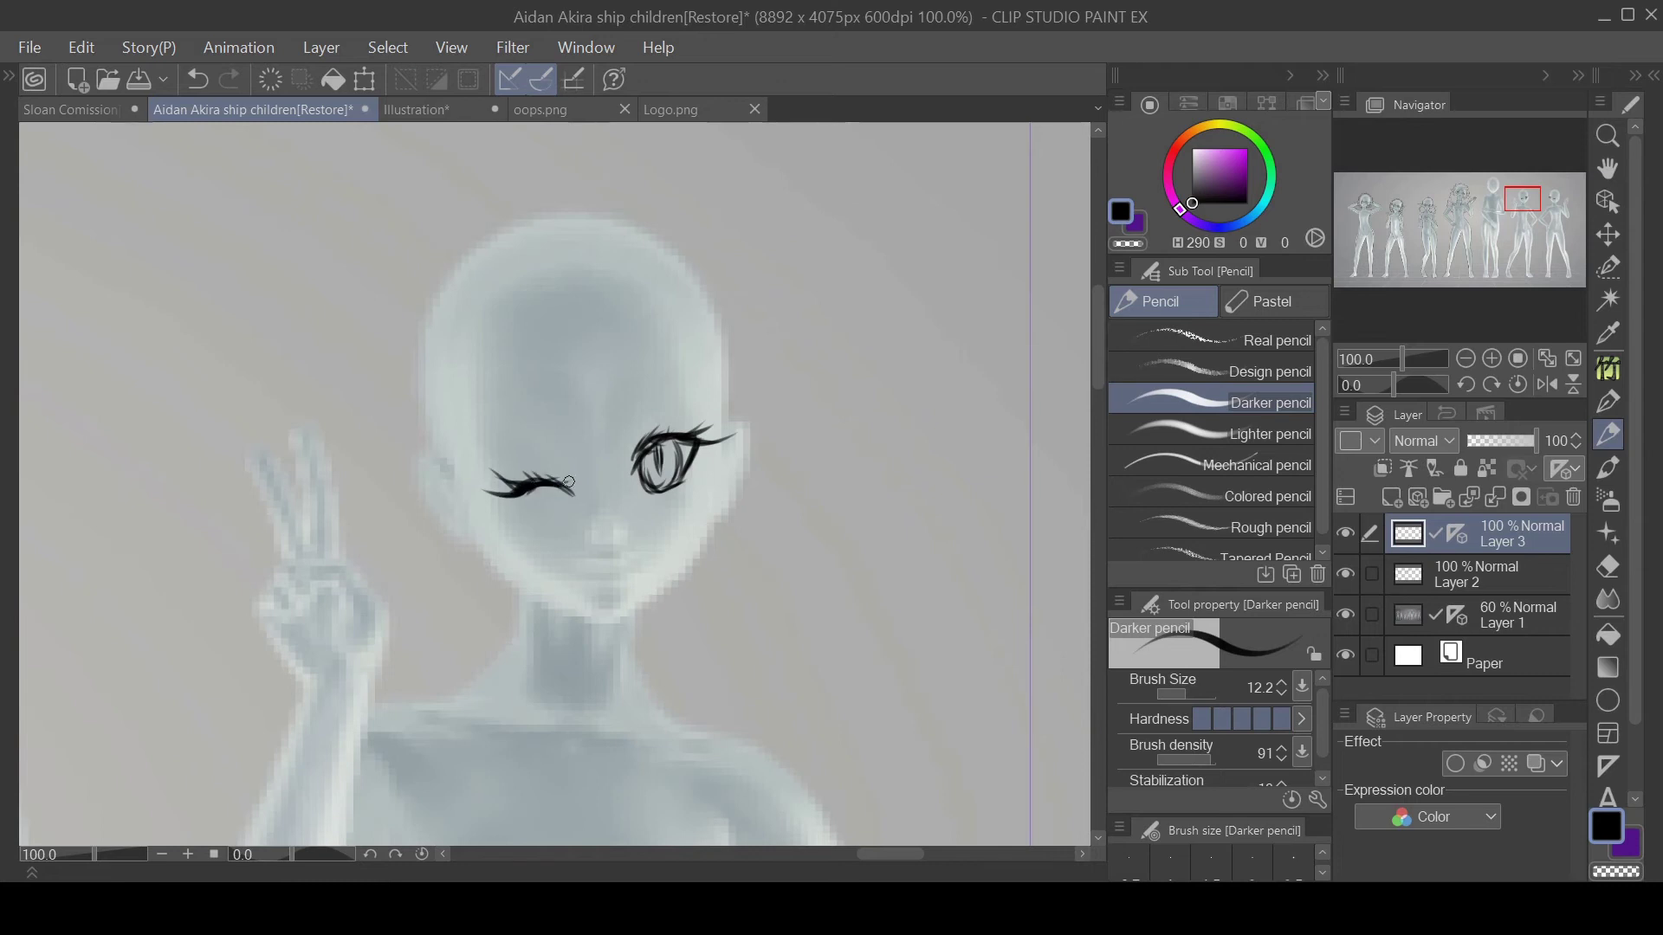
pyautogui.hotkey('ctrl', 'z')
pyautogui.hotkey('ctrl', 'z')
pyautogui.hotkey('ctrl', 'z')
pyautogui.hotkey('ctrl', 'z')
pyautogui.hotkey('ctrl', 'z')
# Redraw the peace-sign mannequin's winking eye as a single curved closed lid, flipping the canvas horizontally while drawing it
pyautogui.click(1547, 383)
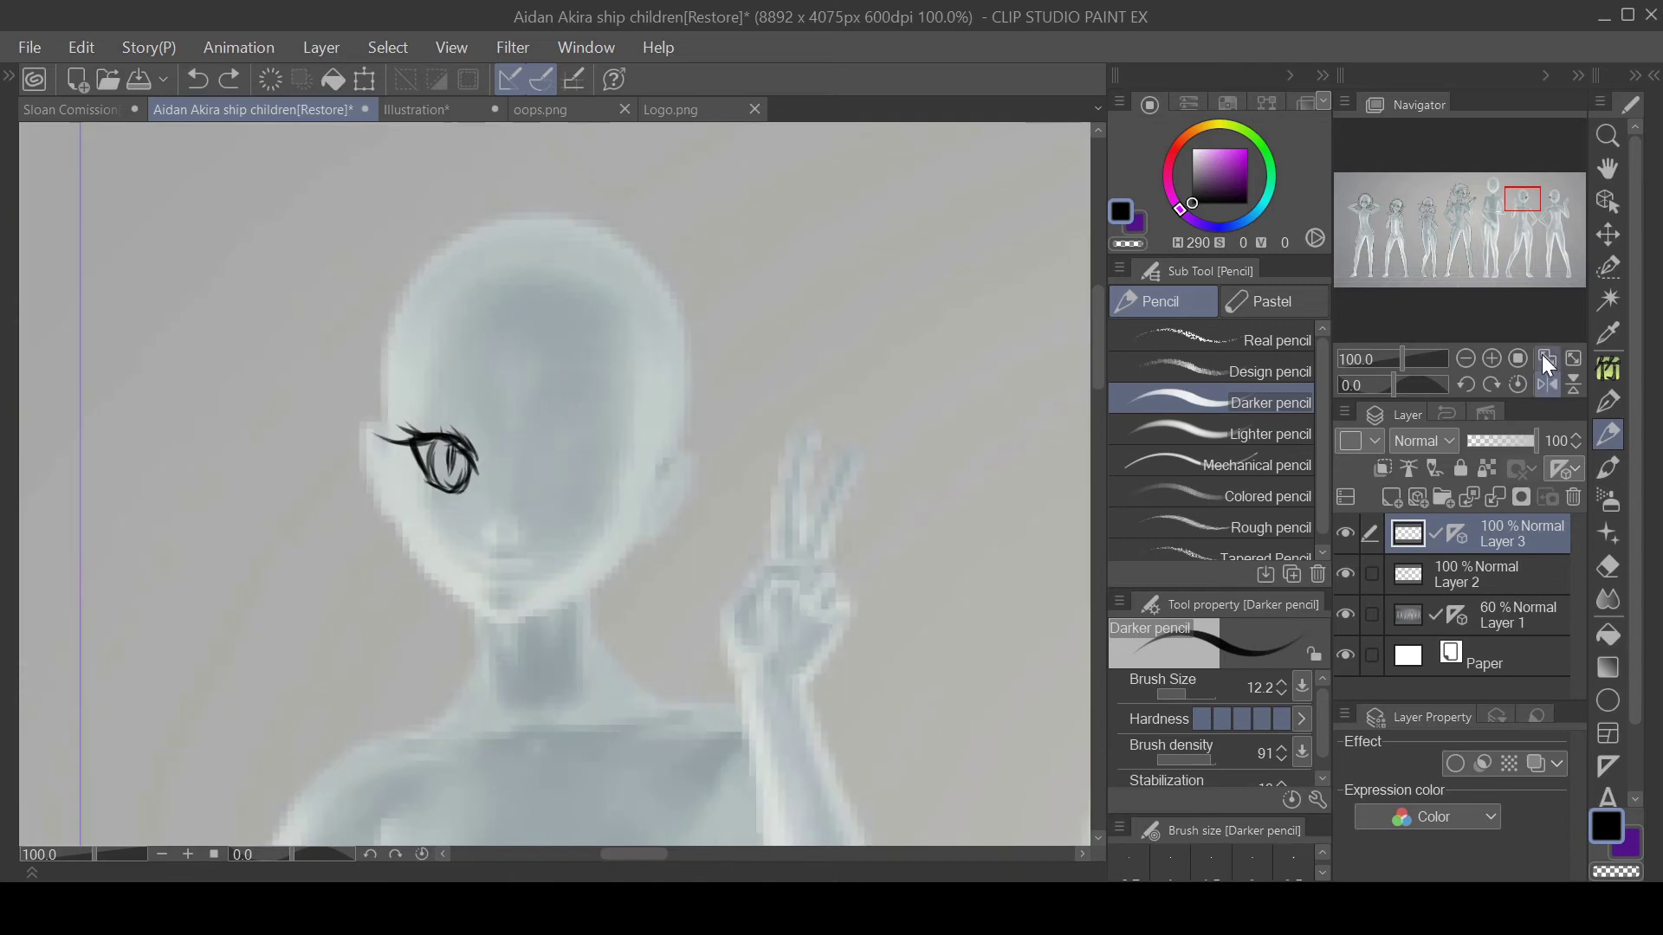
pyautogui.moveTo(544, 495)
pyautogui.mouseDown()
pyautogui.moveTo(581, 480)
pyautogui.moveTo(620, 499)
pyautogui.mouseUp()
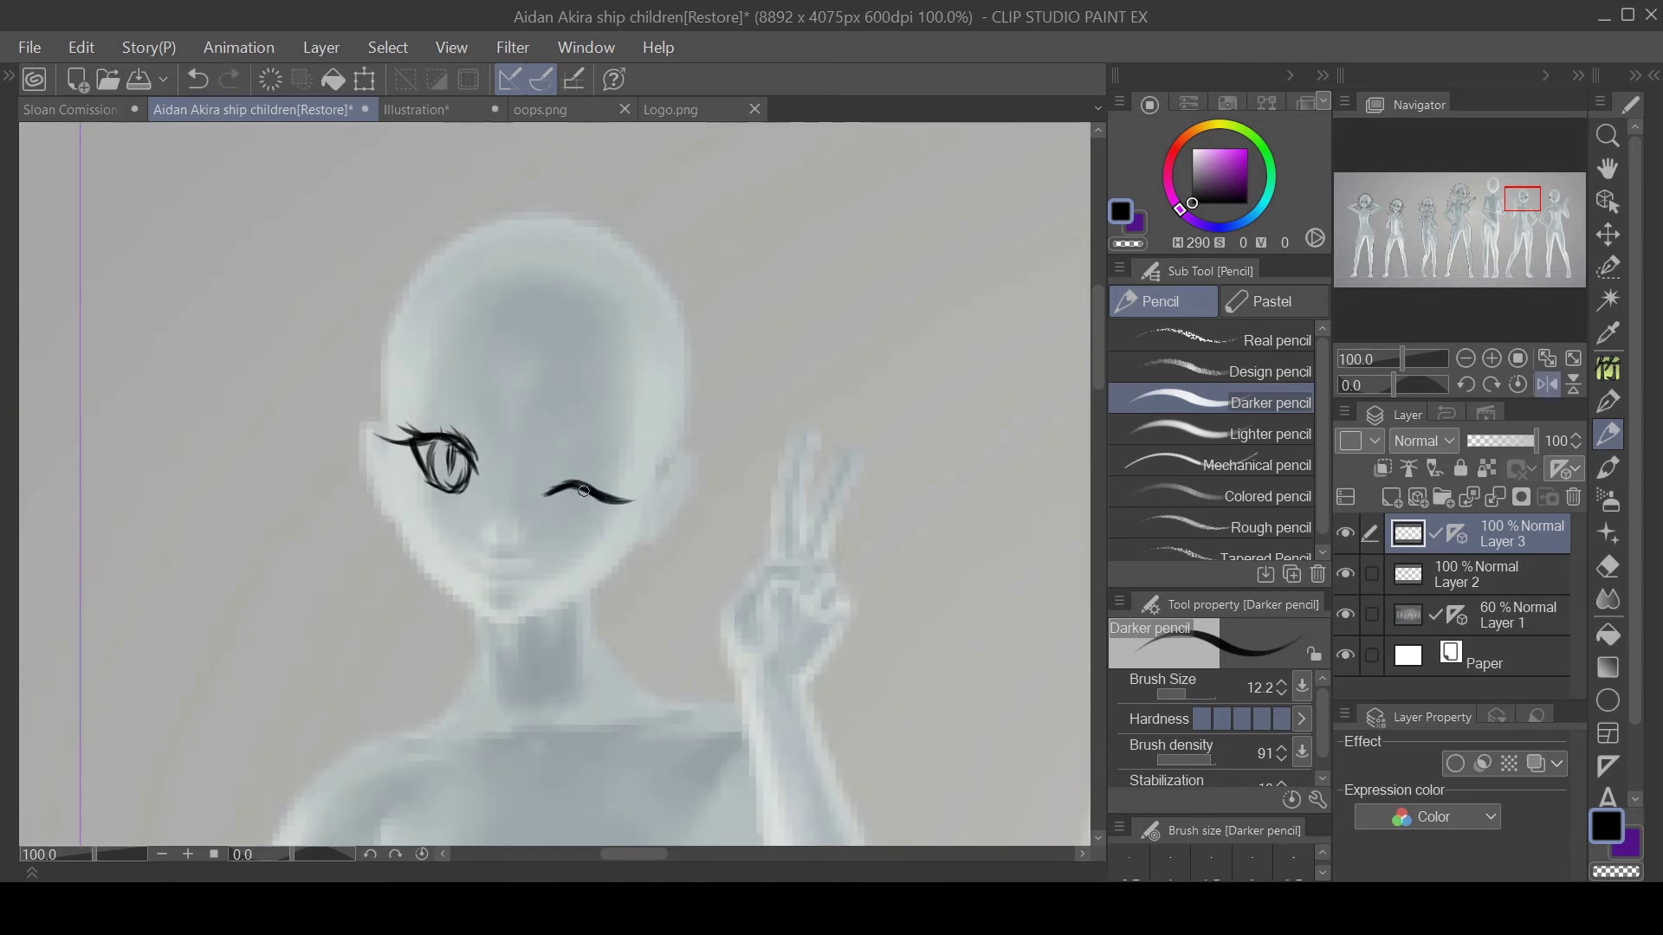
pyautogui.click(1548, 384)
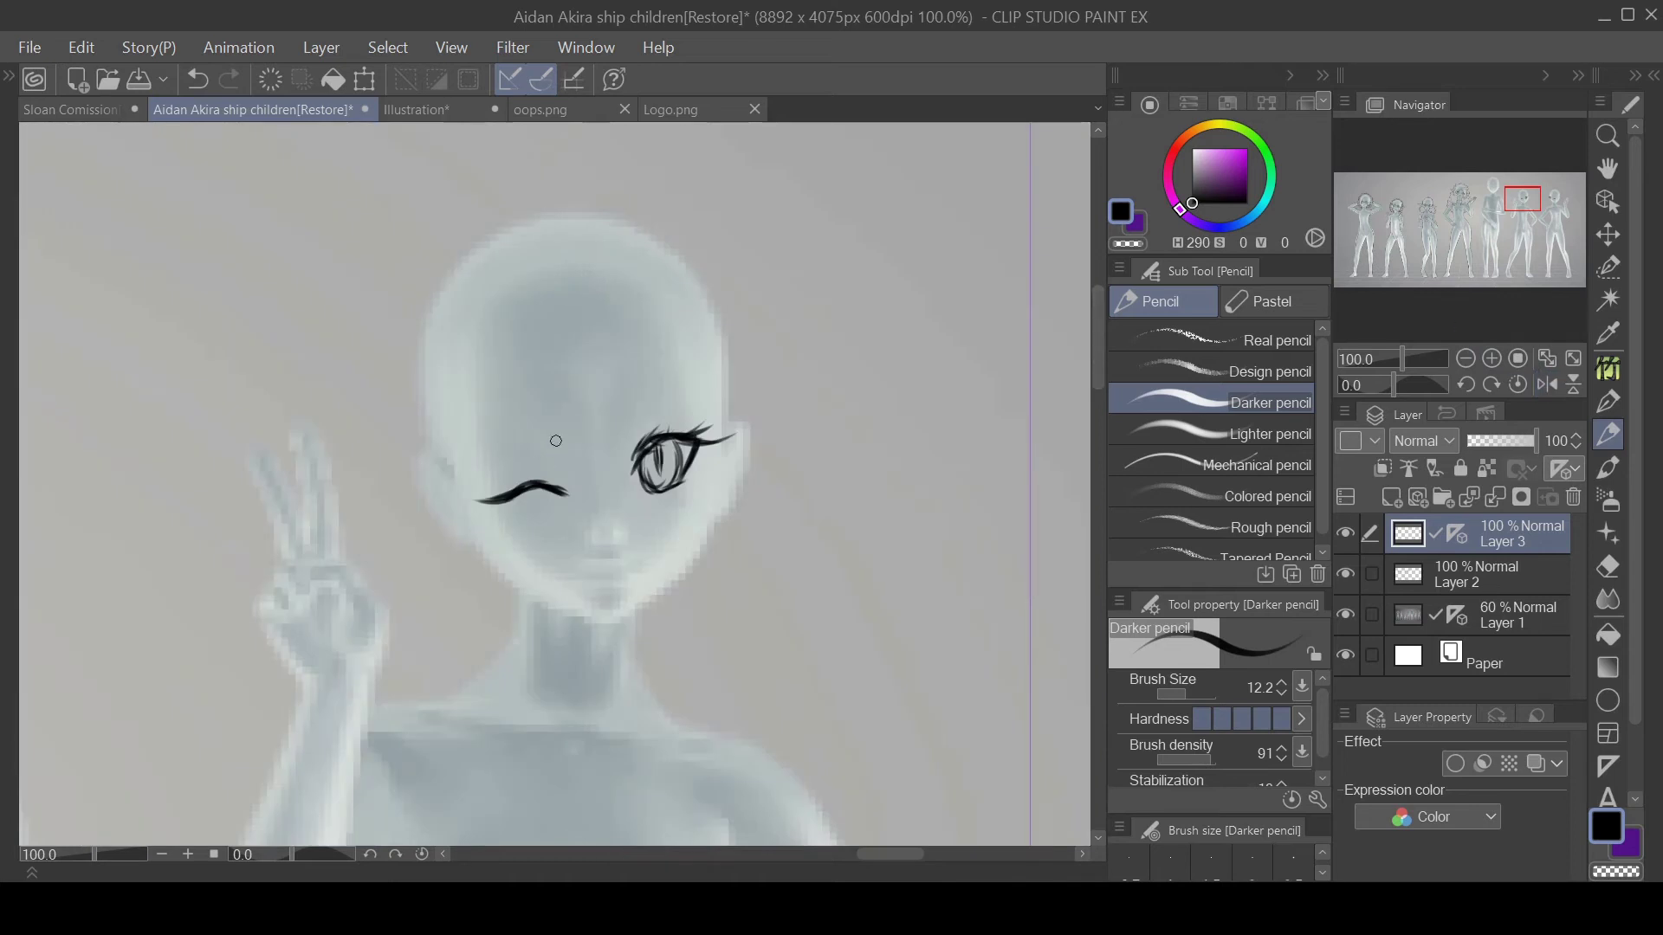
# Draw thin arched eyebrows above both eyes and a side-lit nose line on the winking face
pyautogui.hotkey('ctrl', 'z')
pyautogui.moveTo(490, 448)
pyautogui.mouseDown()
pyautogui.moveTo(572, 461)
pyautogui.moveTo(713, 398)
pyautogui.mouseUp()
pyautogui.hotkey('ctrl', 'z')
pyautogui.moveTo(626, 431); pyautogui.dragTo(706, 402)
pyautogui.hotkey('ctrl', 'z')
pyautogui.hotkey('ctrl', 'z')
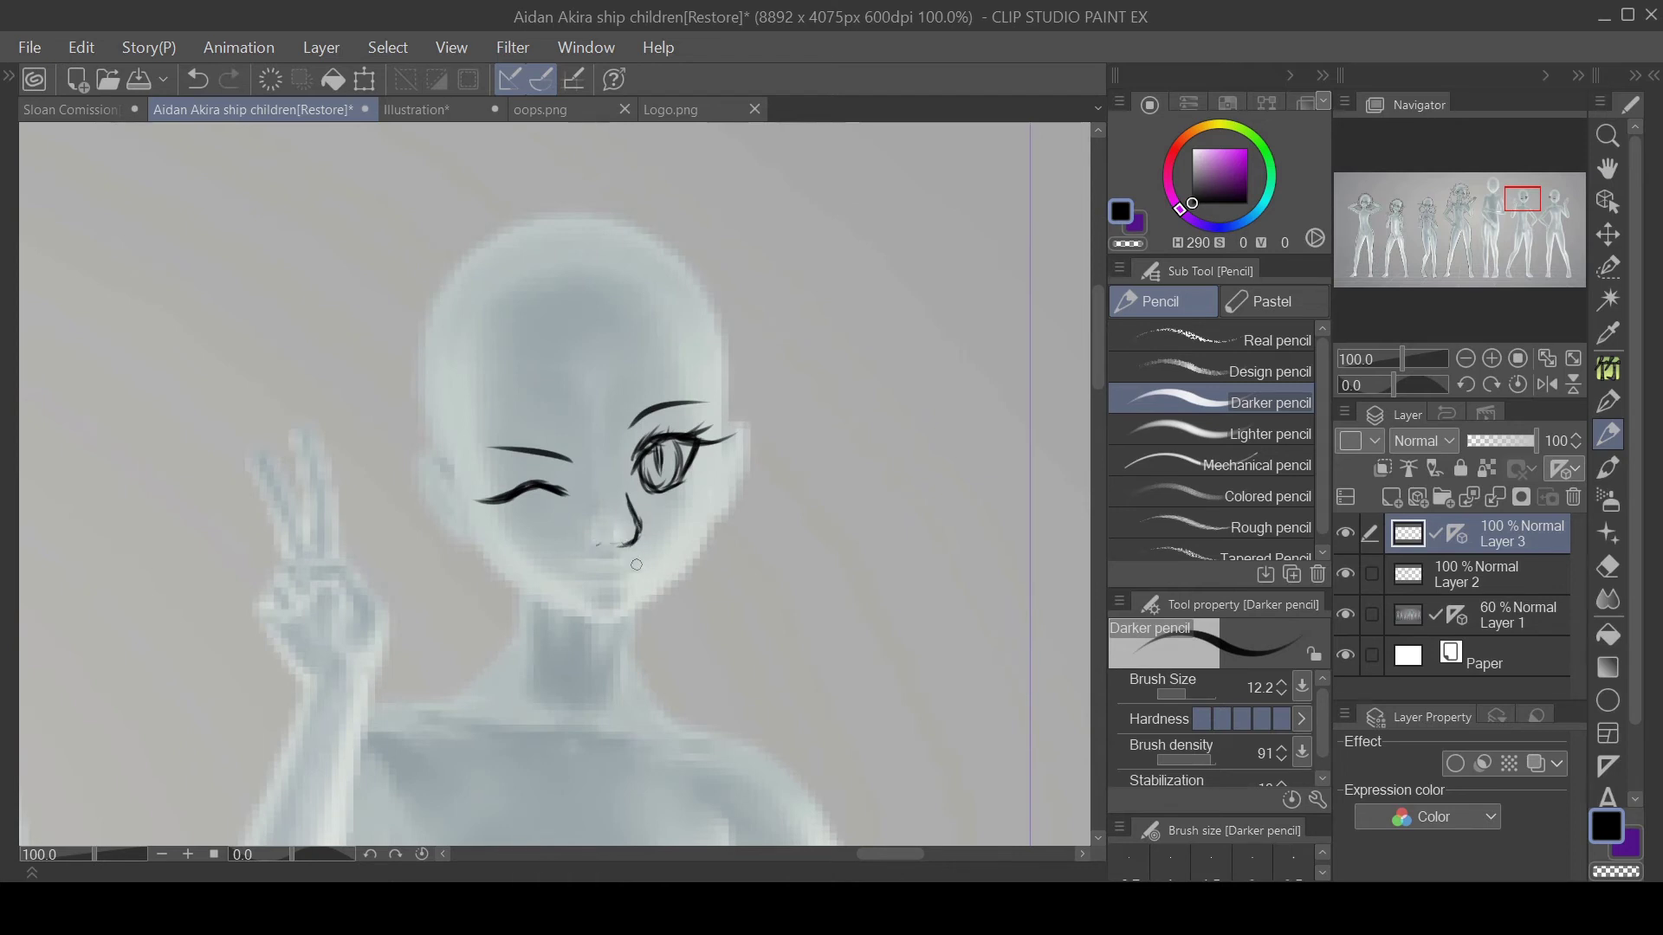
# Draw an open smiling mouth and outline the cheeks and jaw down to a pointed chin
pyautogui.moveTo(639, 568); pyautogui.dragTo(562, 560)
pyautogui.moveTo(589, 571); pyautogui.dragTo(615, 579)
pyautogui.moveTo(704, 456)
pyautogui.mouseDown()
pyautogui.moveTo(712, 507)
pyautogui.moveTo(701, 499)
pyautogui.moveTo(693, 547)
pyautogui.moveTo(610, 617)
pyautogui.mouseUp()
pyautogui.hotkey('ctrl', 'z')
pyautogui.hotkey('ctrl', 'z')
pyautogui.hotkey('ctrl', 'z')
pyautogui.moveTo(687, 568); pyautogui.dragTo(616, 619)
pyautogui.moveTo(529, 579)
pyautogui.mouseDown()
pyautogui.moveTo(621, 622)
pyautogui.moveTo(558, 603)
pyautogui.moveTo(589, 616)
pyautogui.mouseUp()
pyautogui.hotkey('ctrl', 'z')
pyautogui.hotkey('ctrl', 'z')
pyautogui.hotkey('ctrl', 'z')
pyautogui.hotkey('ctrl', 'z')
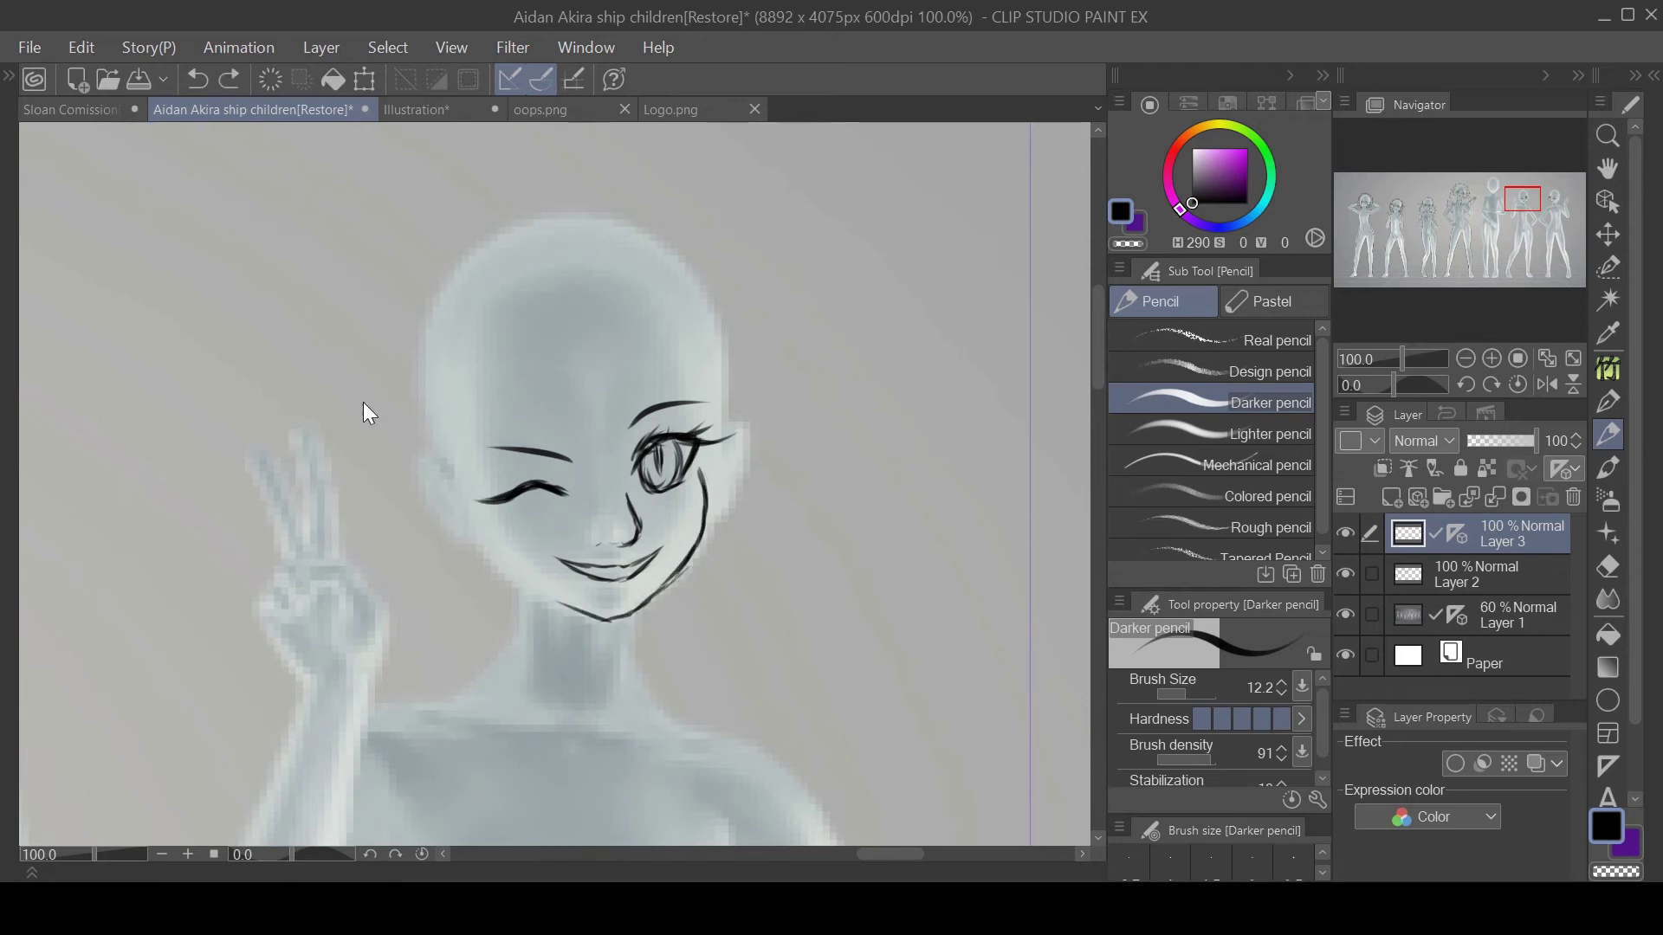
pyautogui.moveTo(475, 519)
pyautogui.mouseDown()
pyautogui.moveTo(549, 596)
pyautogui.moveTo(513, 584)
pyautogui.moveTo(626, 617)
pyautogui.mouseUp()
# Sketch a long pointed elf ear on each side of the winking head, with inner ear lines
pyautogui.moveTo(447, 470); pyautogui.dragTo(286, 399)
pyautogui.moveTo(345, 469)
pyautogui.mouseDown()
pyautogui.moveTo(482, 550)
pyautogui.moveTo(351, 444)
pyautogui.mouseUp()
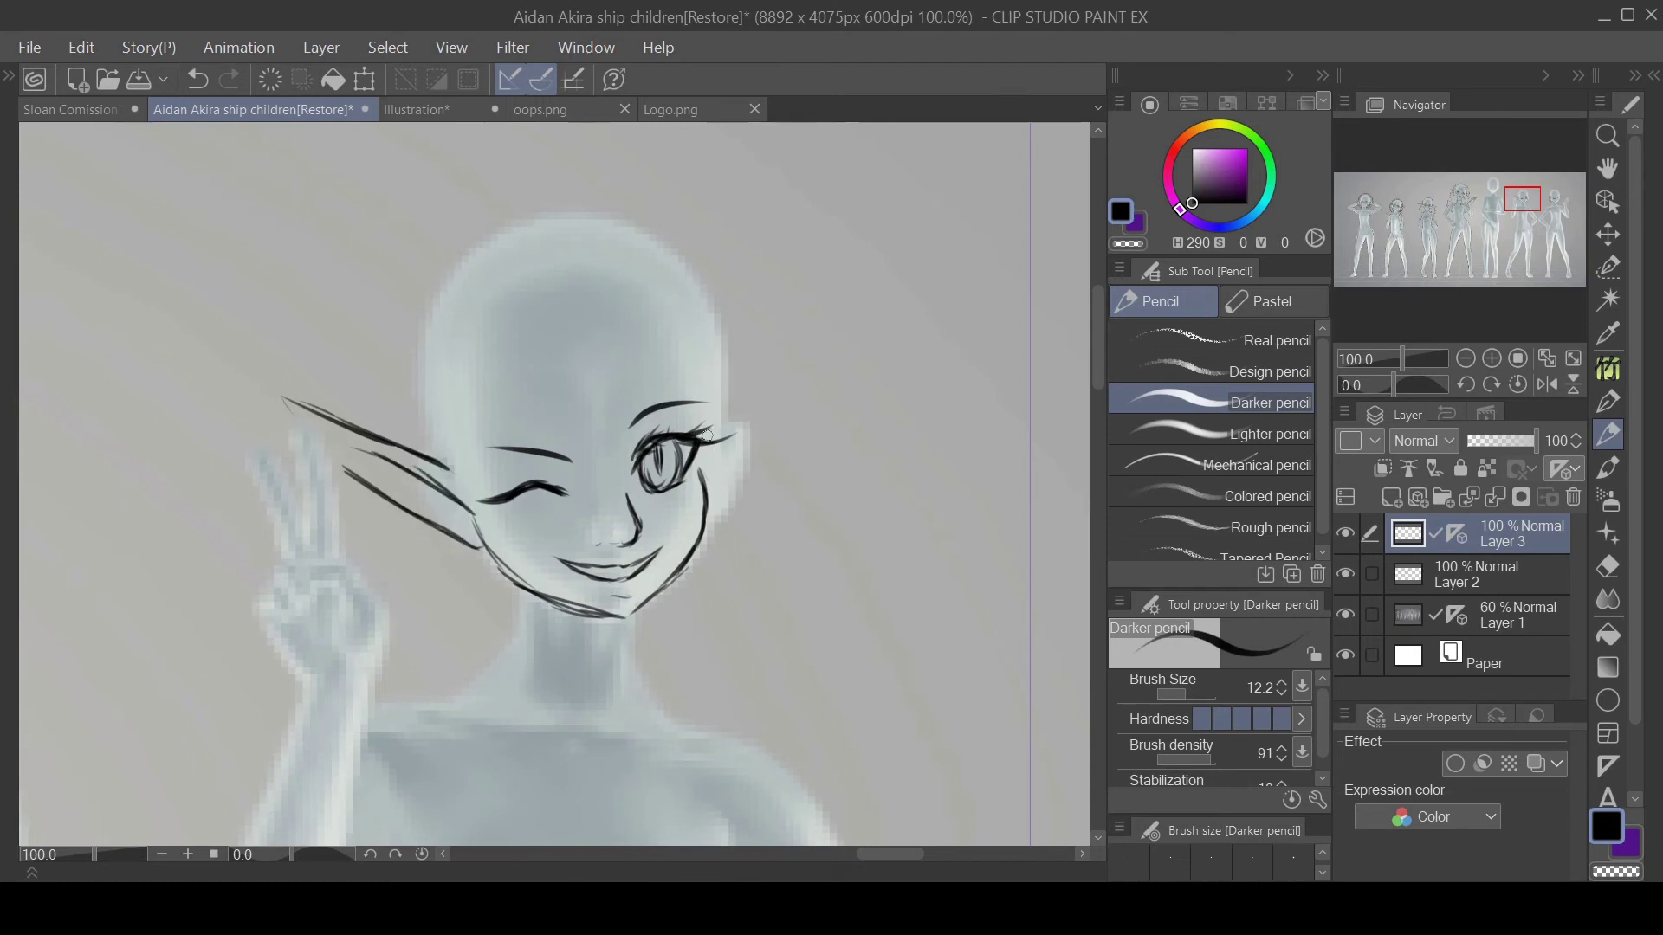
pyautogui.moveTo(709, 424); pyautogui.dragTo(829, 340)
pyautogui.moveTo(828, 345); pyautogui.dragTo(717, 500)
pyautogui.moveTo(715, 439); pyautogui.dragTo(773, 389)
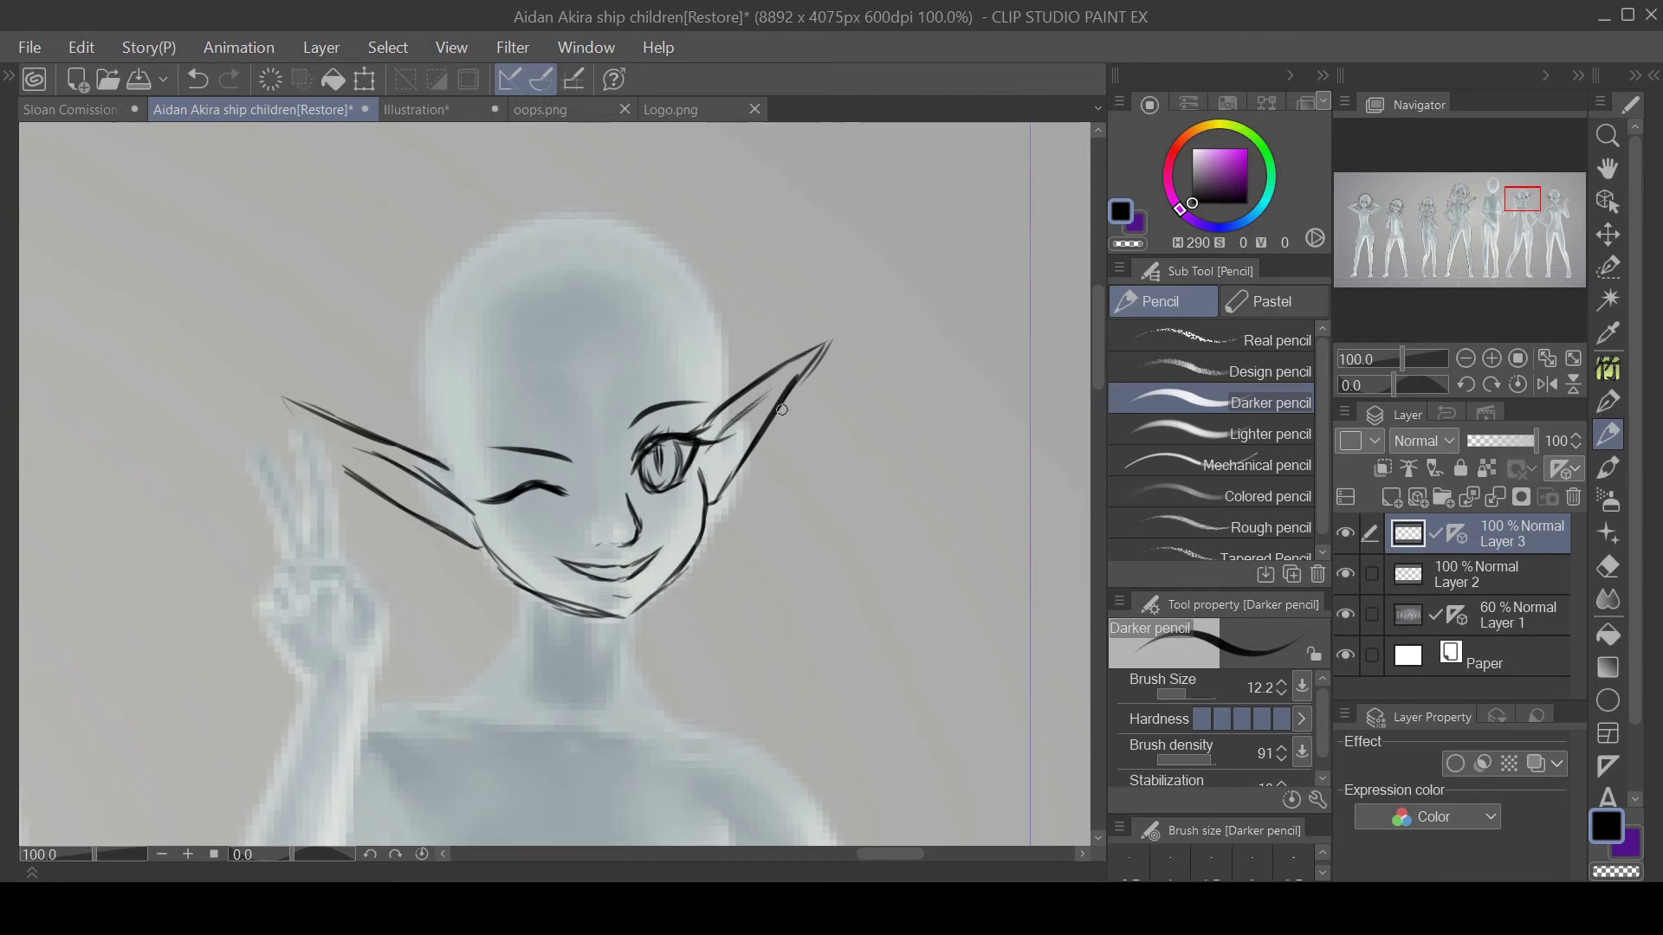
# Outline the raised peace-sign hand, with two extended fingers, the folded fingers and thumb, and the palm edges
pyautogui.moveTo(1522, 199); pyautogui.dragTo(1518, 201)
pyautogui.moveTo(505, 664)
pyautogui.mouseDown()
pyautogui.moveTo(521, 586)
pyautogui.moveTo(483, 541)
pyautogui.moveTo(432, 534)
pyautogui.moveTo(477, 561)
pyautogui.moveTo(477, 622)
pyautogui.moveTo(463, 432)
pyautogui.moveTo(428, 400)
pyautogui.moveTo(444, 509)
pyautogui.moveTo(449, 440)
pyautogui.moveTo(439, 488)
pyautogui.moveTo(377, 426)
pyautogui.moveTo(411, 530)
pyautogui.moveTo(466, 486)
pyautogui.moveTo(469, 503)
pyautogui.moveTo(448, 415)
pyautogui.moveTo(422, 397)
pyautogui.moveTo(443, 495)
pyautogui.moveTo(386, 440)
pyautogui.mouseUp()
pyautogui.hotkey('ctrl', 'z')
pyautogui.hotkey('ctrl', 'z')
pyautogui.hotkey('ctrl', 'z')
pyautogui.hotkey('ctrl', 'z')
pyautogui.hotkey('ctrl', 'z')
pyautogui.moveTo(383, 442); pyautogui.dragTo(417, 528)
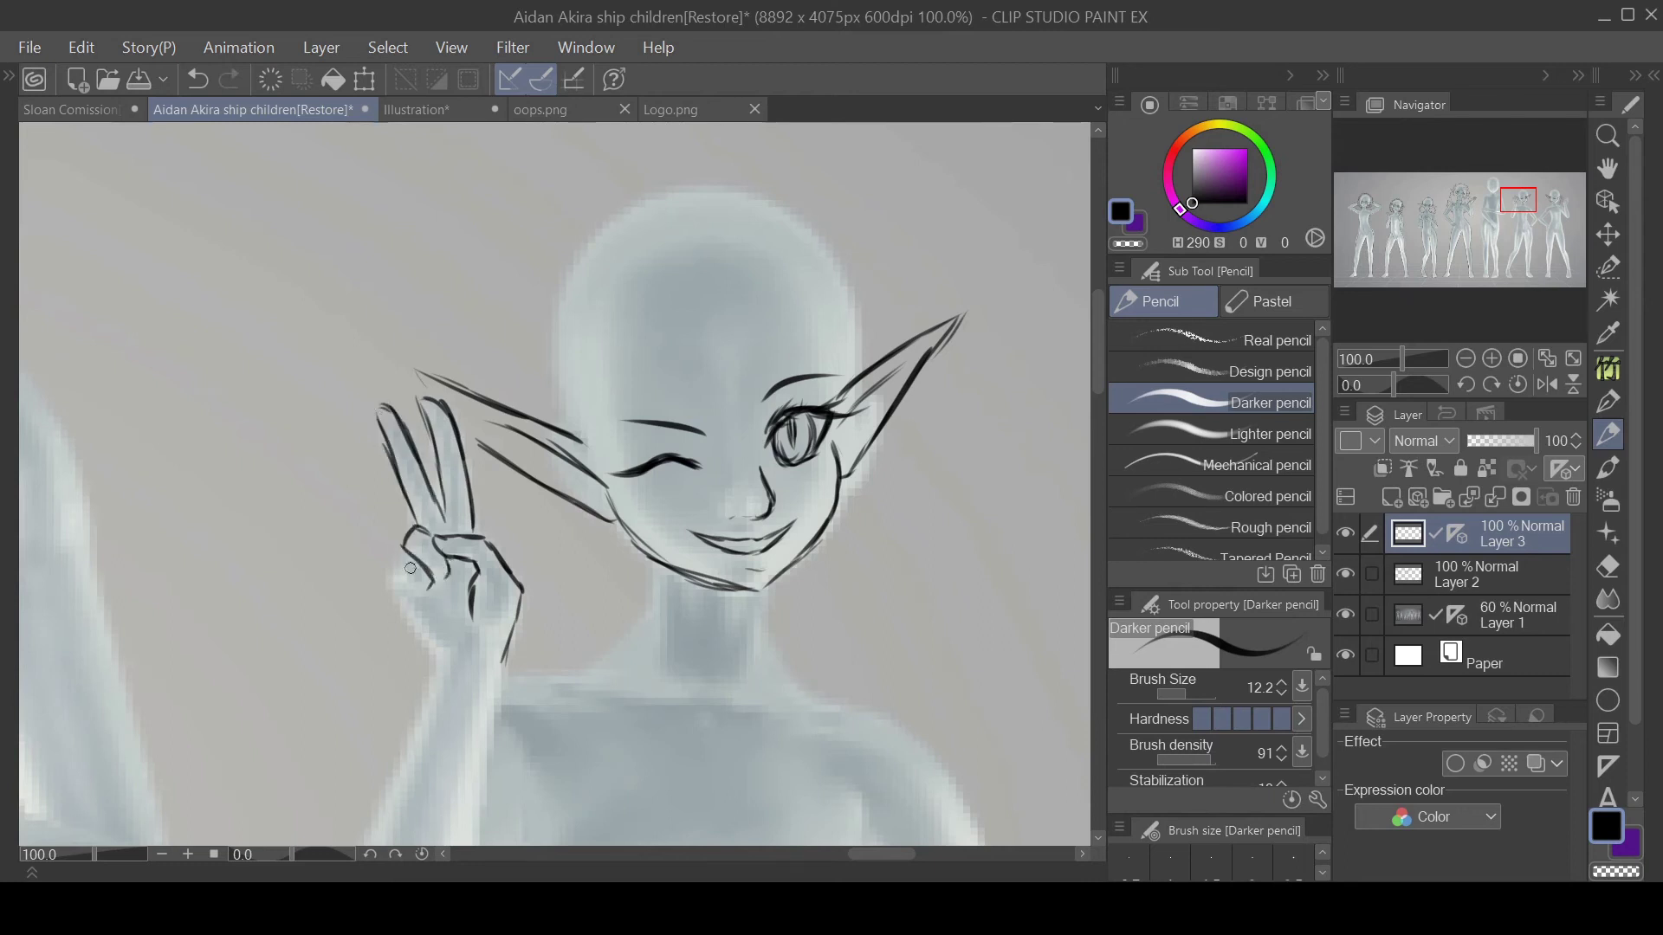
pyautogui.moveTo(400, 603); pyautogui.dragTo(443, 649)
# Outline the raised arm, neck and shoulder lines, and close the tip of the ear beside the raised fingers
pyautogui.moveTo(1518, 199); pyautogui.dragTo(1513, 209)
pyautogui.moveTo(631, 326)
pyautogui.mouseDown()
pyautogui.moveTo(518, 689)
pyautogui.moveTo(530, 715)
pyautogui.mouseUp()
pyautogui.moveTo(699, 327)
pyautogui.mouseDown()
pyautogui.moveTo(593, 703)
pyautogui.moveTo(554, 723)
pyautogui.moveTo(589, 721)
pyautogui.mouseUp()
pyautogui.moveTo(582, 735); pyautogui.dragTo(701, 532)
pyautogui.moveTo(689, 357)
pyautogui.mouseDown()
pyautogui.moveTo(732, 362)
pyautogui.moveTo(844, 277)
pyautogui.moveTo(842, 245)
pyautogui.mouseUp()
pyautogui.moveTo(953, 281)
pyautogui.mouseDown()
pyautogui.moveTo(1005, 374)
pyautogui.moveTo(1031, 381)
pyautogui.mouseUp()
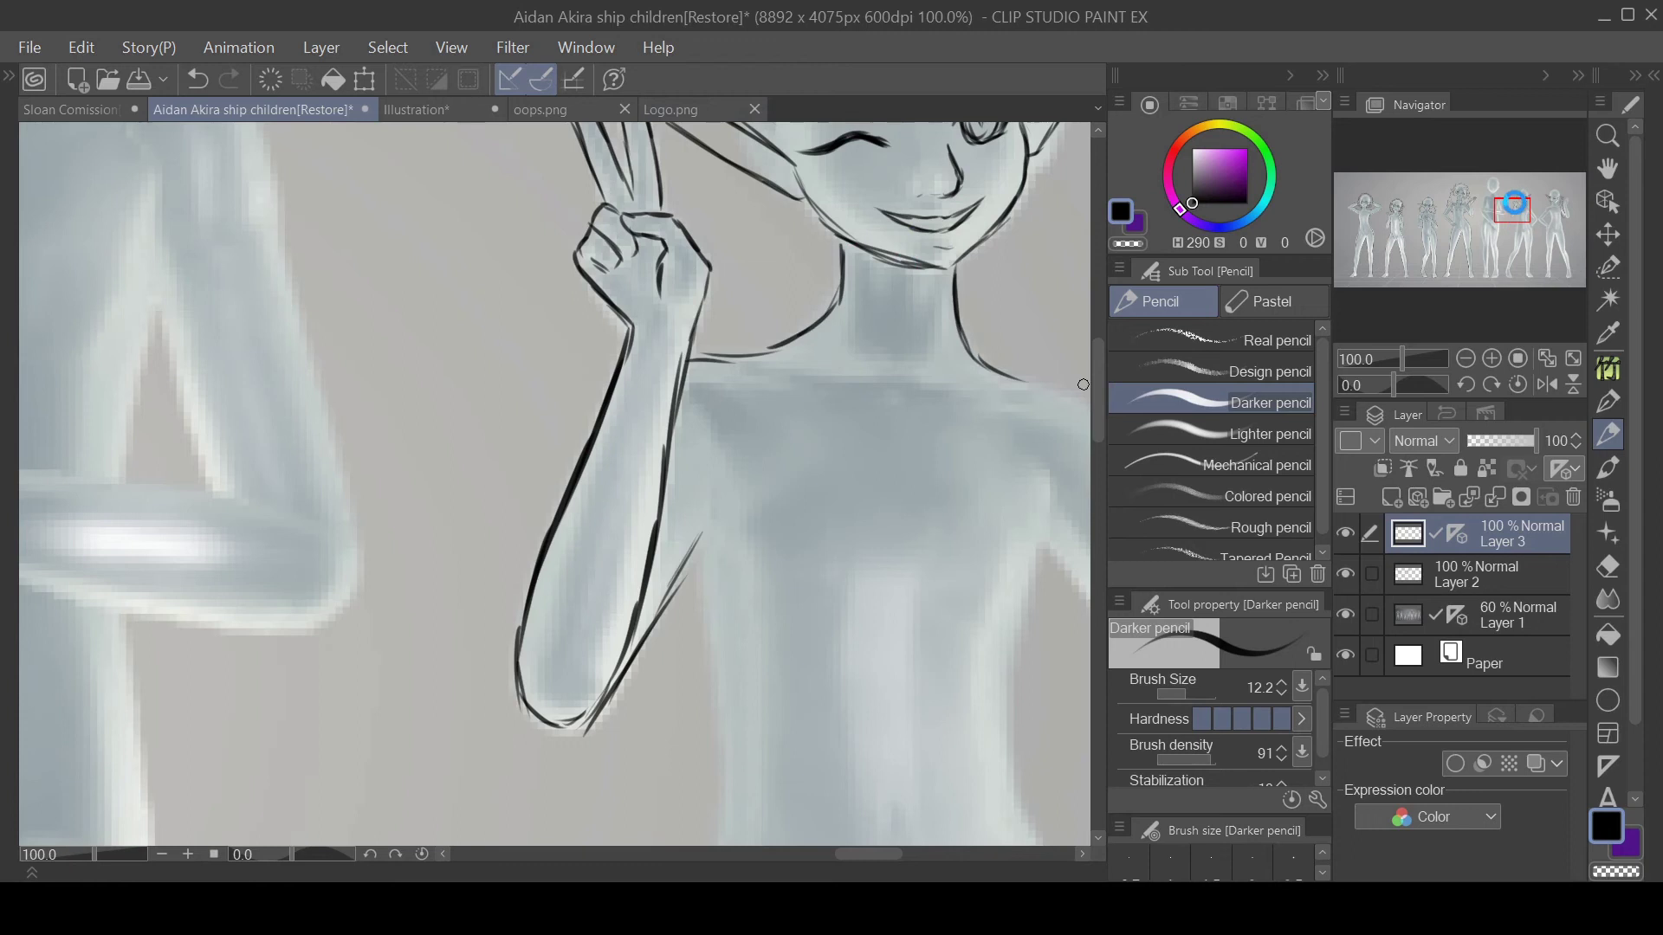
pyautogui.moveTo(1509, 208)
pyautogui.mouseDown()
pyautogui.moveTo(1499, 226)
pyautogui.moveTo(1515, 197)
pyautogui.mouseUp()
pyautogui.moveTo(405, 364); pyautogui.dragTo(430, 397)
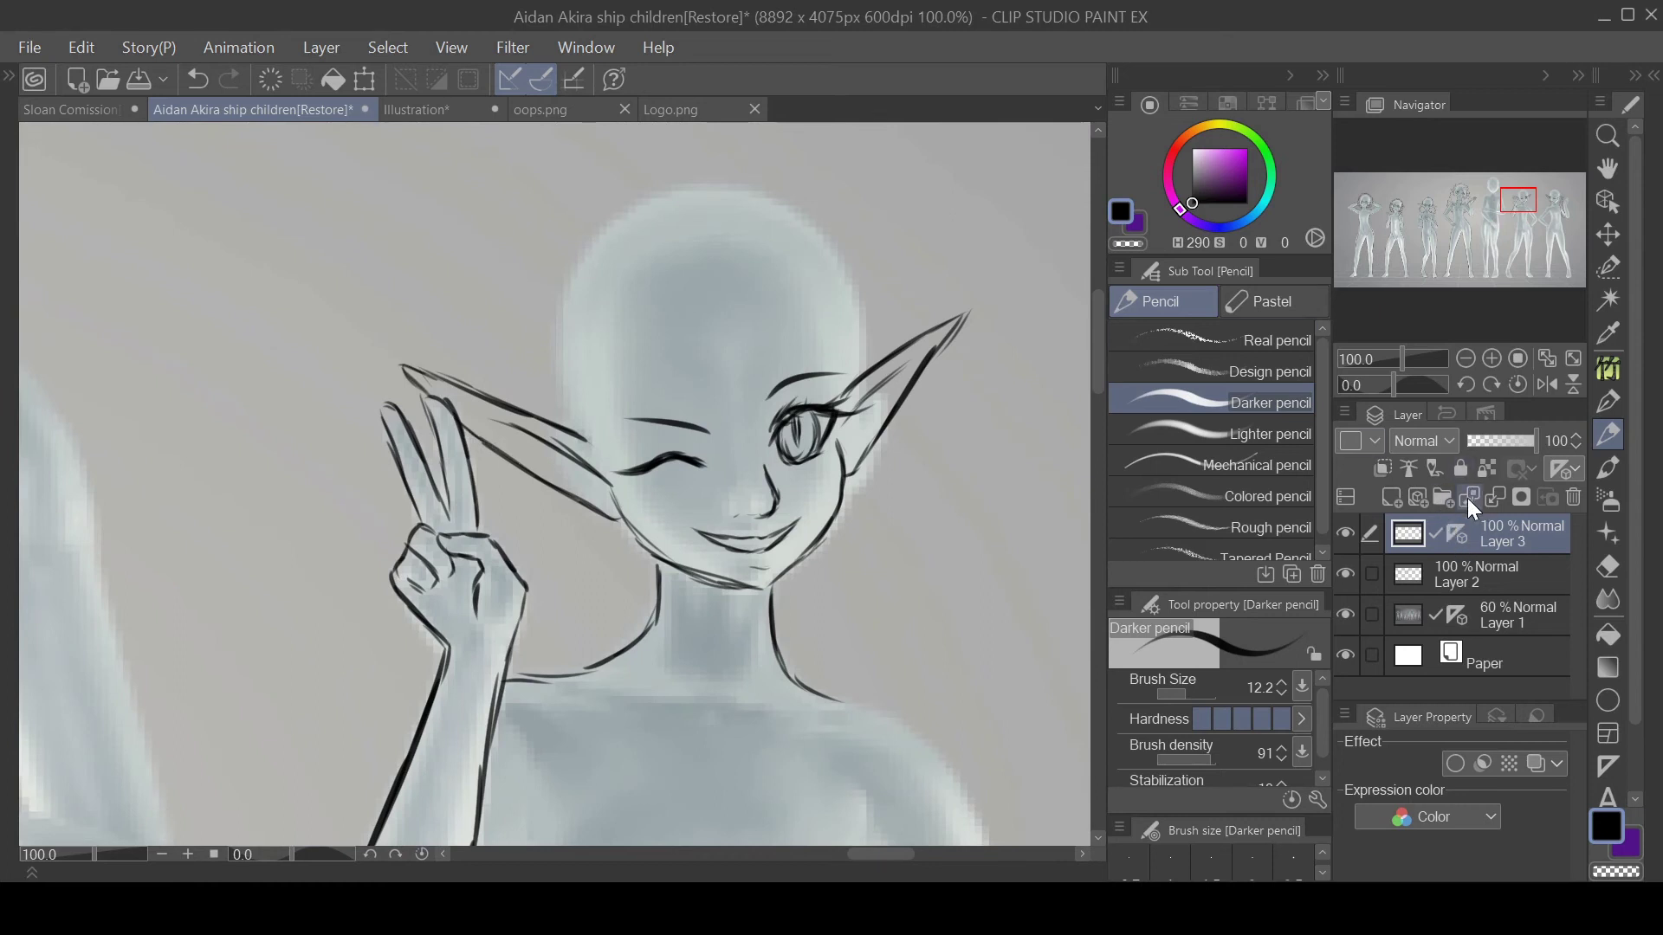
# Outline both sides of the chest and ribcage, and add a light curved line under the bust
pyautogui.moveTo(1526, 203)
pyautogui.mouseDown()
pyautogui.moveTo(1538, 222)
pyautogui.moveTo(1520, 211)
pyautogui.mouseUp()
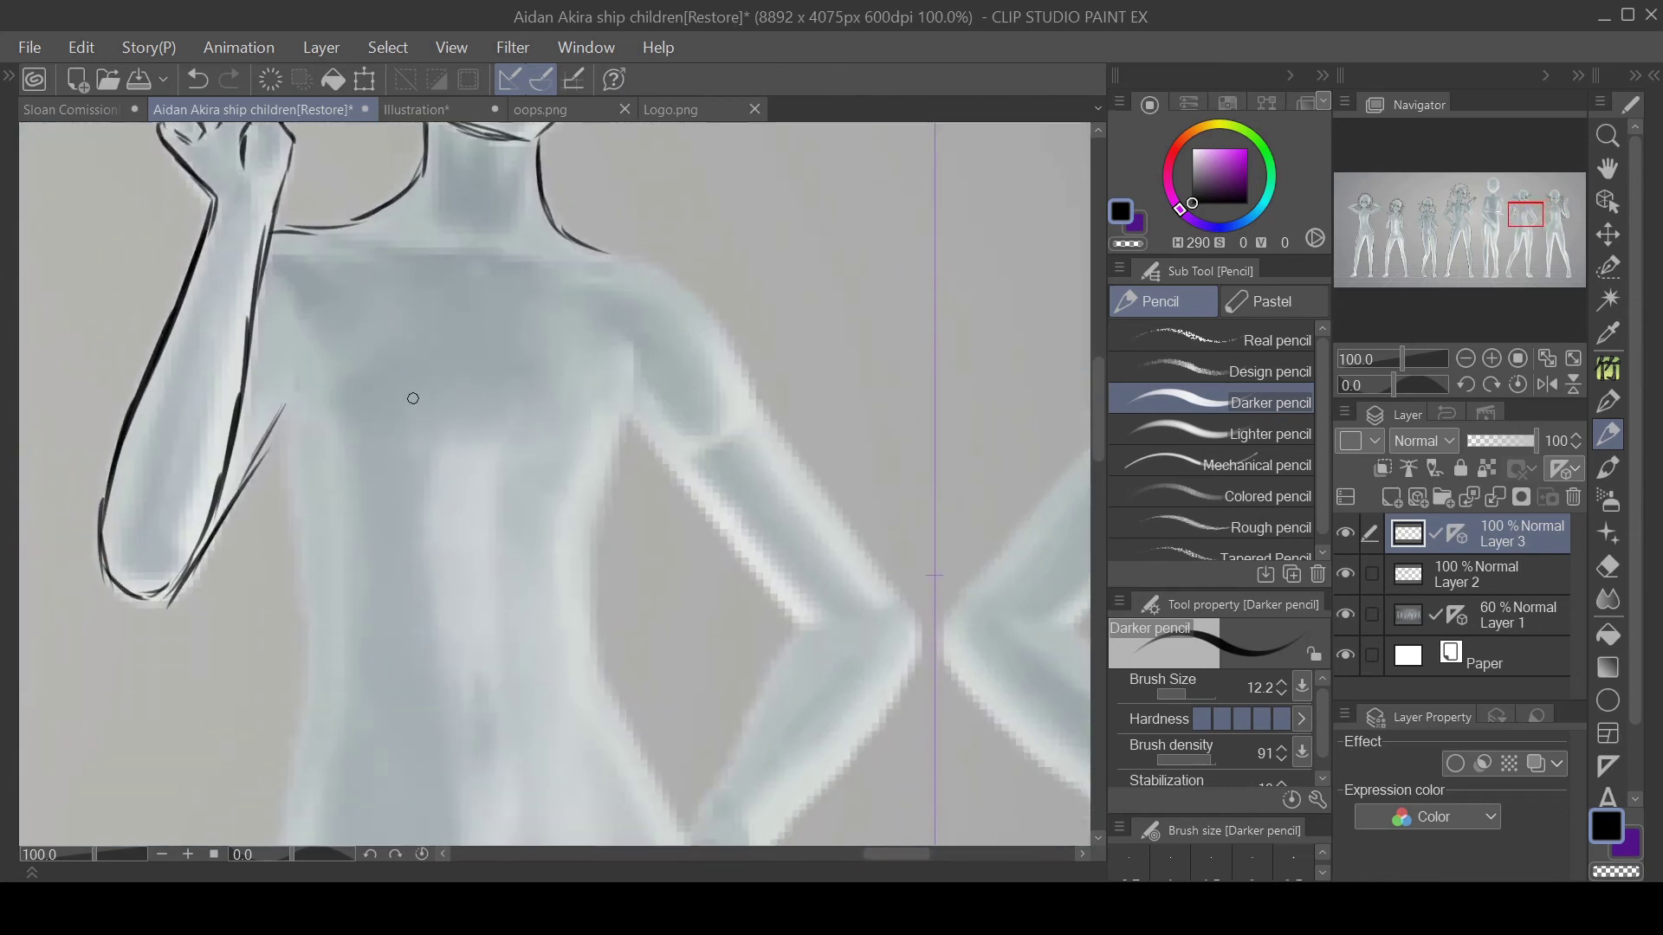
pyautogui.moveTo(295, 327); pyautogui.dragTo(279, 457)
pyautogui.moveTo(348, 501); pyautogui.dragTo(554, 513)
pyautogui.moveTo(620, 338)
pyautogui.mouseDown()
pyautogui.moveTo(627, 415)
pyautogui.moveTo(594, 509)
pyautogui.moveTo(591, 624)
pyautogui.mouseUp()
pyautogui.moveTo(596, 519); pyautogui.dragTo(593, 639)
pyautogui.moveTo(282, 470); pyautogui.dragTo(312, 659)
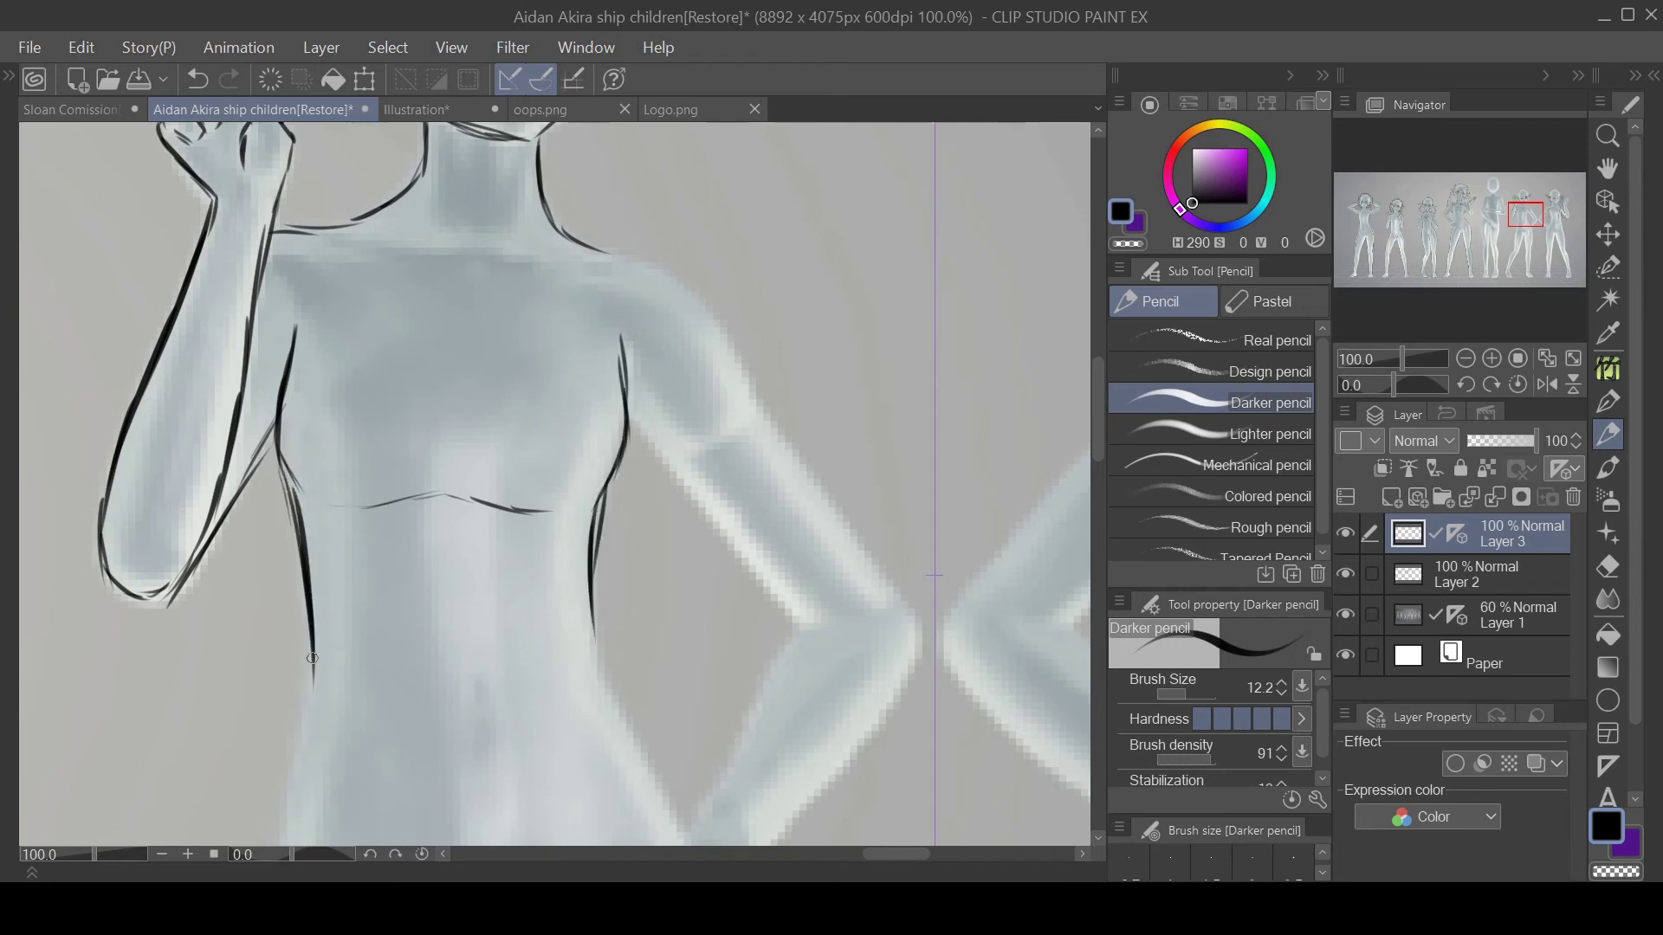
# Outline the waist and both hips down to the upper thighs of the peace-sign figure
pyautogui.moveTo(1525, 217); pyautogui.dragTo(1511, 227)
pyautogui.moveTo(606, 275); pyautogui.dragTo(518, 692)
pyautogui.moveTo(886, 223); pyautogui.dragTo(904, 278)
pyautogui.moveTo(886, 249); pyautogui.dragTo(982, 437)
pyautogui.moveTo(925, 327); pyautogui.dragTo(1018, 545)
pyautogui.hotkey('ctrl', 'z')
pyautogui.moveTo(965, 378); pyautogui.dragTo(1034, 515)
pyautogui.moveTo(961, 404); pyautogui.dragTo(1001, 473)
pyautogui.hotkey('ctrl', 'z')
pyautogui.hotkey('ctrl', 'z')
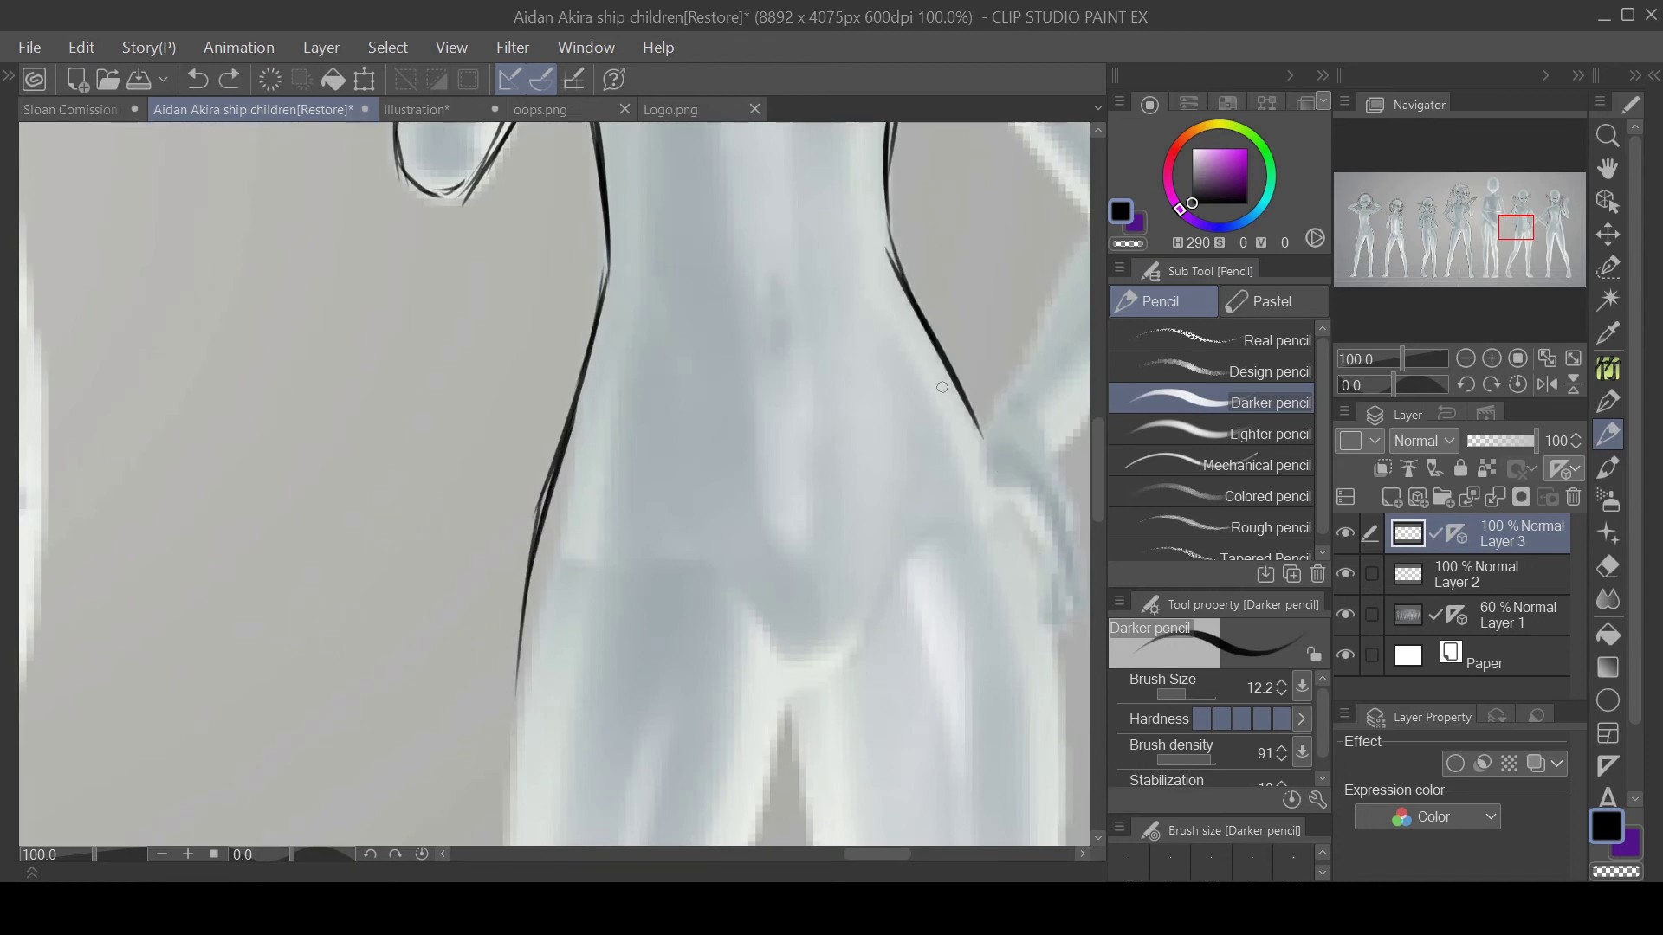
pyautogui.moveTo(942, 387); pyautogui.dragTo(1046, 630)
# Flip the canvas horizontally and outline the bent arm with its hand resting on the hip
pyautogui.moveTo(1515, 226); pyautogui.dragTo(1535, 211)
pyautogui.click(1547, 383)
pyautogui.moveTo(805, 333)
pyautogui.mouseDown()
pyautogui.moveTo(724, 367)
pyautogui.moveTo(502, 689)
pyautogui.moveTo(486, 755)
pyautogui.mouseUp()
pyautogui.moveTo(778, 487)
pyautogui.mouseDown()
pyautogui.moveTo(631, 674)
pyautogui.moveTo(613, 726)
pyautogui.moveTo(645, 769)
pyautogui.mouseUp()
pyautogui.moveTo(1534, 212); pyautogui.dragTo(1536, 225)
pyautogui.moveTo(634, 376)
pyautogui.mouseDown()
pyautogui.moveTo(717, 550)
pyautogui.moveTo(627, 734)
pyautogui.moveTo(633, 606)
pyautogui.moveTo(617, 662)
pyautogui.moveTo(630, 740)
pyautogui.moveTo(643, 698)
pyautogui.mouseUp()
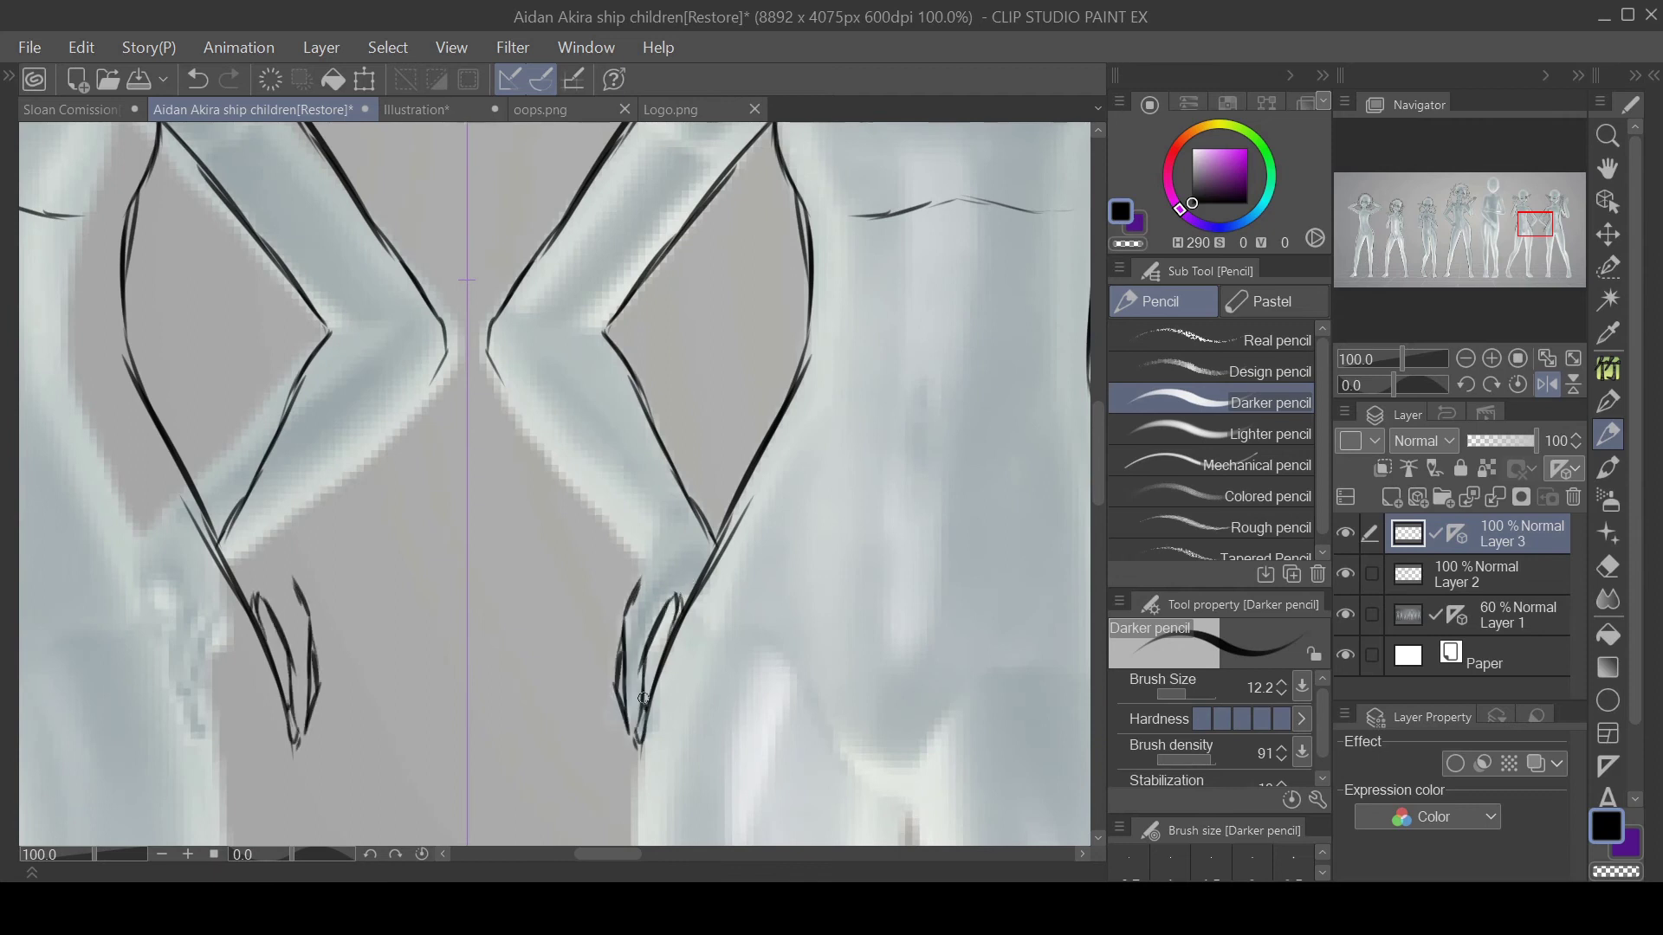
pyautogui.moveTo(639, 569); pyautogui.dragTo(478, 345)
pyautogui.moveTo(717, 532); pyautogui.dragTo(652, 437)
# Draw the curly fringe across the forehead and the curls framing the winking side of the face
pyautogui.moveTo(1544, 217)
pyautogui.mouseDown()
pyautogui.moveTo(1516, 216)
pyautogui.moveTo(1518, 259)
pyautogui.moveTo(1512, 208)
pyautogui.moveTo(1464, 189)
pyautogui.moveTo(1436, 206)
pyautogui.moveTo(1524, 206)
pyautogui.mouseUp()
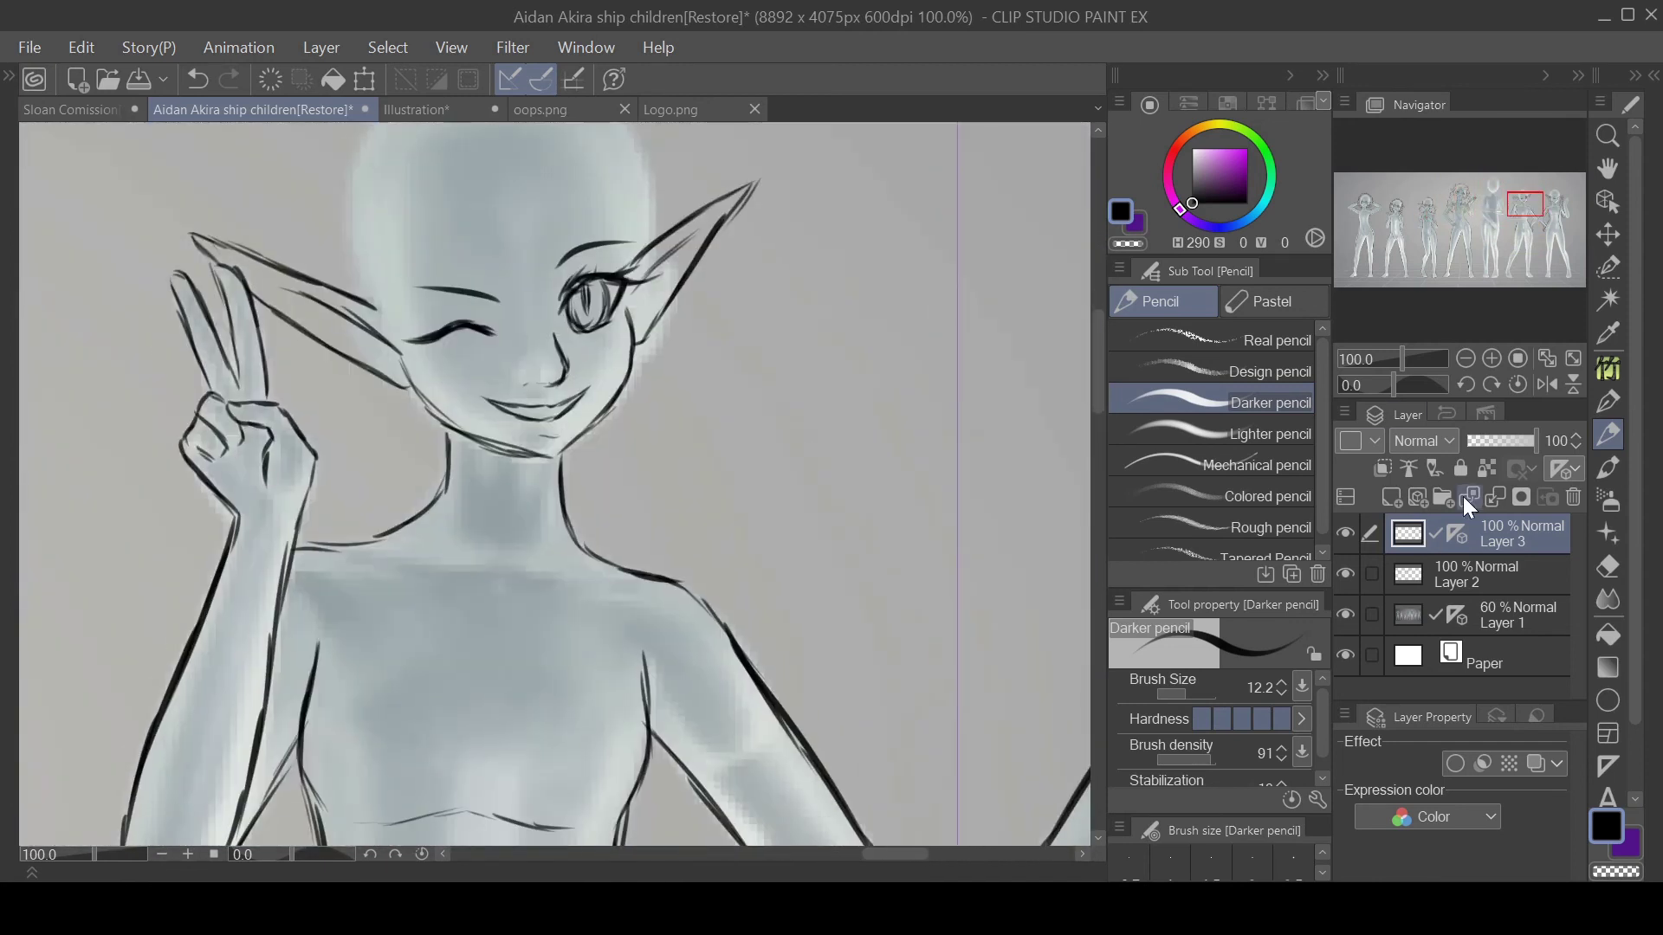
pyautogui.click(1345, 533)
pyautogui.moveTo(1482, 224); pyautogui.dragTo(1478, 217)
pyautogui.moveTo(582, 433)
pyautogui.mouseDown()
pyautogui.moveTo(616, 507)
pyautogui.moveTo(693, 485)
pyautogui.moveTo(673, 529)
pyautogui.moveTo(568, 463)
pyautogui.moveTo(545, 519)
pyautogui.moveTo(573, 539)
pyautogui.mouseUp()
pyautogui.hotkey('ctrl', 'z')
pyautogui.moveTo(544, 492); pyautogui.dragTo(570, 541)
pyautogui.moveTo(472, 417); pyautogui.dragTo(466, 490)
pyautogui.moveTo(491, 481)
pyautogui.mouseDown()
pyautogui.moveTo(504, 579)
pyautogui.moveTo(542, 645)
pyautogui.mouseUp()
pyautogui.moveTo(559, 563)
pyautogui.mouseDown()
pyautogui.moveTo(529, 653)
pyautogui.moveTo(598, 585)
pyautogui.mouseUp()
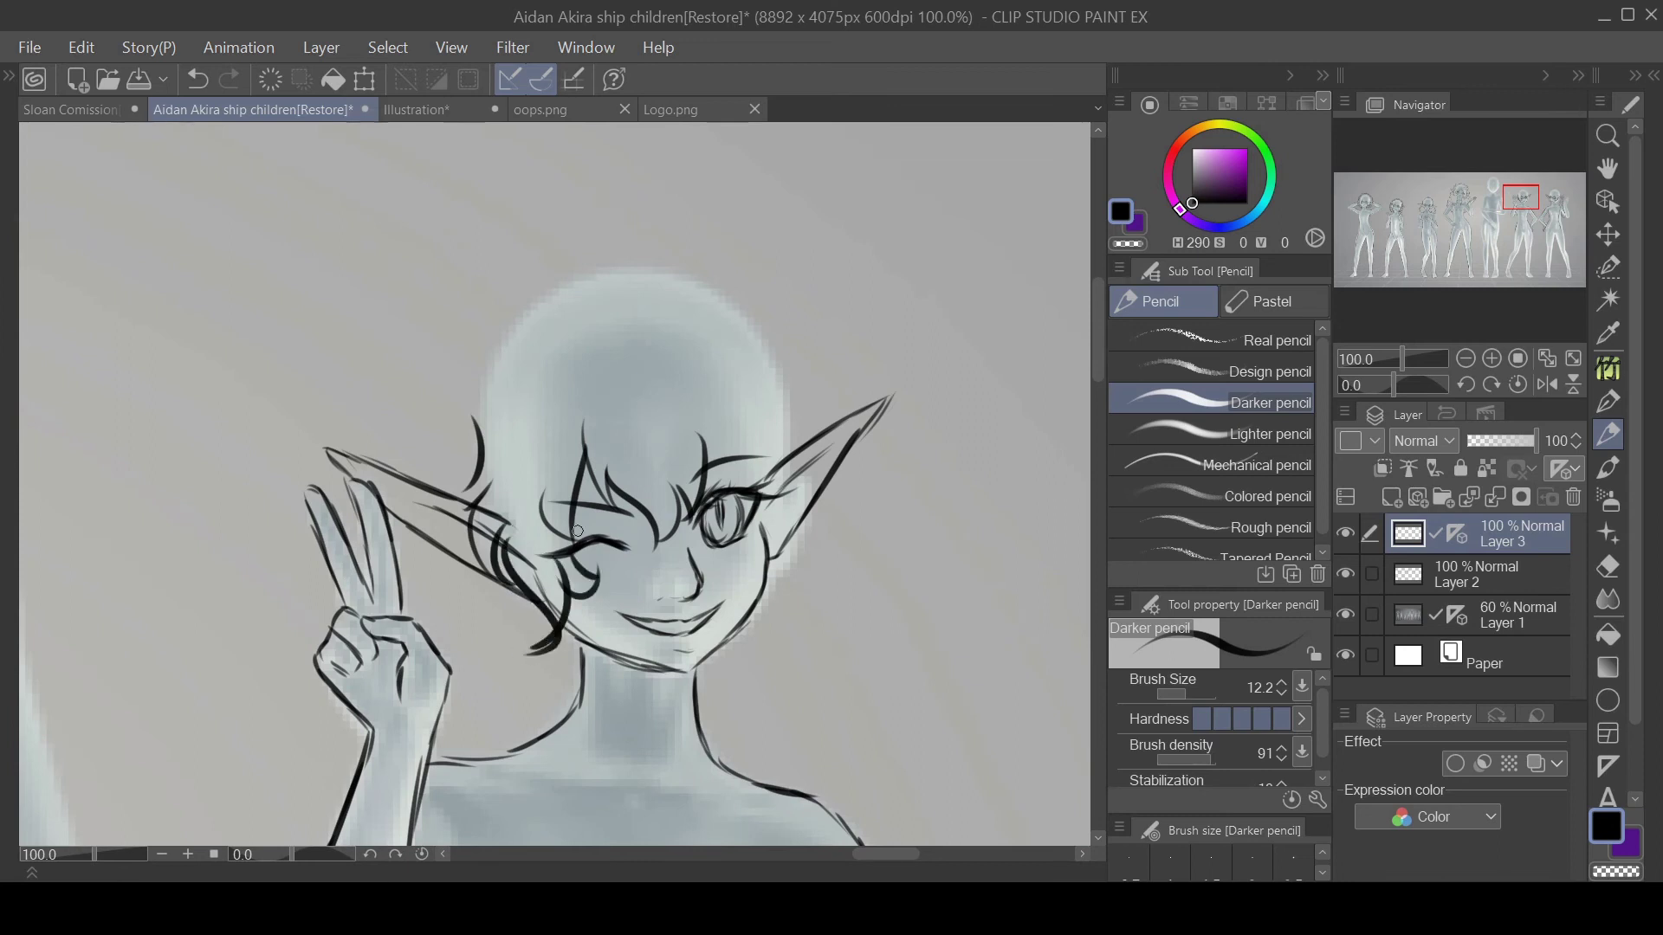
# Draw the curls beside the open eye and along the cheek beneath that ear
pyautogui.moveTo(746, 437); pyautogui.dragTo(706, 484)
pyautogui.moveTo(757, 385)
pyautogui.mouseDown()
pyautogui.moveTo(804, 451)
pyautogui.moveTo(810, 598)
pyautogui.moveTo(775, 658)
pyautogui.mouseUp()
pyautogui.moveTo(760, 606); pyautogui.dragTo(750, 654)
pyautogui.hotkey('ctrl', 'z')
pyautogui.hotkey('ctrl', 'z')
pyautogui.moveTo(755, 616); pyautogui.dragTo(746, 651)
# Outline the outer hair on the peace-sign side with wavy locks from the crown to below the ear
pyautogui.moveTo(580, 257); pyautogui.dragTo(444, 350)
pyautogui.hotkey('ctrl', 'z')
pyautogui.moveTo(449, 339)
pyautogui.mouseDown()
pyautogui.moveTo(463, 380)
pyautogui.moveTo(425, 459)
pyautogui.mouseUp()
pyautogui.moveTo(459, 422); pyautogui.dragTo(439, 473)
pyautogui.moveTo(426, 547)
pyautogui.mouseDown()
pyautogui.moveTo(493, 674)
pyautogui.moveTo(545, 713)
pyautogui.moveTo(563, 702)
pyautogui.mouseUp()
# Complete the hair outline over the crown and down the open-eye side with curls ending near the shoulder
pyautogui.moveTo(581, 262)
pyautogui.mouseDown()
pyautogui.moveTo(660, 258)
pyautogui.moveTo(703, 281)
pyautogui.moveTo(675, 258)
pyautogui.mouseUp()
pyautogui.hotkey('ctrl', 'z')
pyautogui.moveTo(649, 264)
pyautogui.mouseDown()
pyautogui.moveTo(760, 302)
pyautogui.moveTo(827, 425)
pyautogui.mouseUp()
pyautogui.hotkey('ctrl', 'z')
pyautogui.moveTo(750, 296)
pyautogui.mouseDown()
pyautogui.moveTo(804, 426)
pyautogui.moveTo(824, 418)
pyautogui.moveTo(844, 509)
pyautogui.mouseUp()
pyautogui.moveTo(846, 511)
pyautogui.mouseDown()
pyautogui.moveTo(890, 597)
pyautogui.moveTo(871, 636)
pyautogui.mouseUp()
pyautogui.moveTo(871, 640)
pyautogui.mouseDown()
pyautogui.moveTo(808, 674)
pyautogui.moveTo(779, 743)
pyautogui.mouseUp()
pyautogui.moveTo(782, 741); pyautogui.dragTo(753, 700)
pyautogui.moveTo(756, 705); pyautogui.dragTo(748, 723)
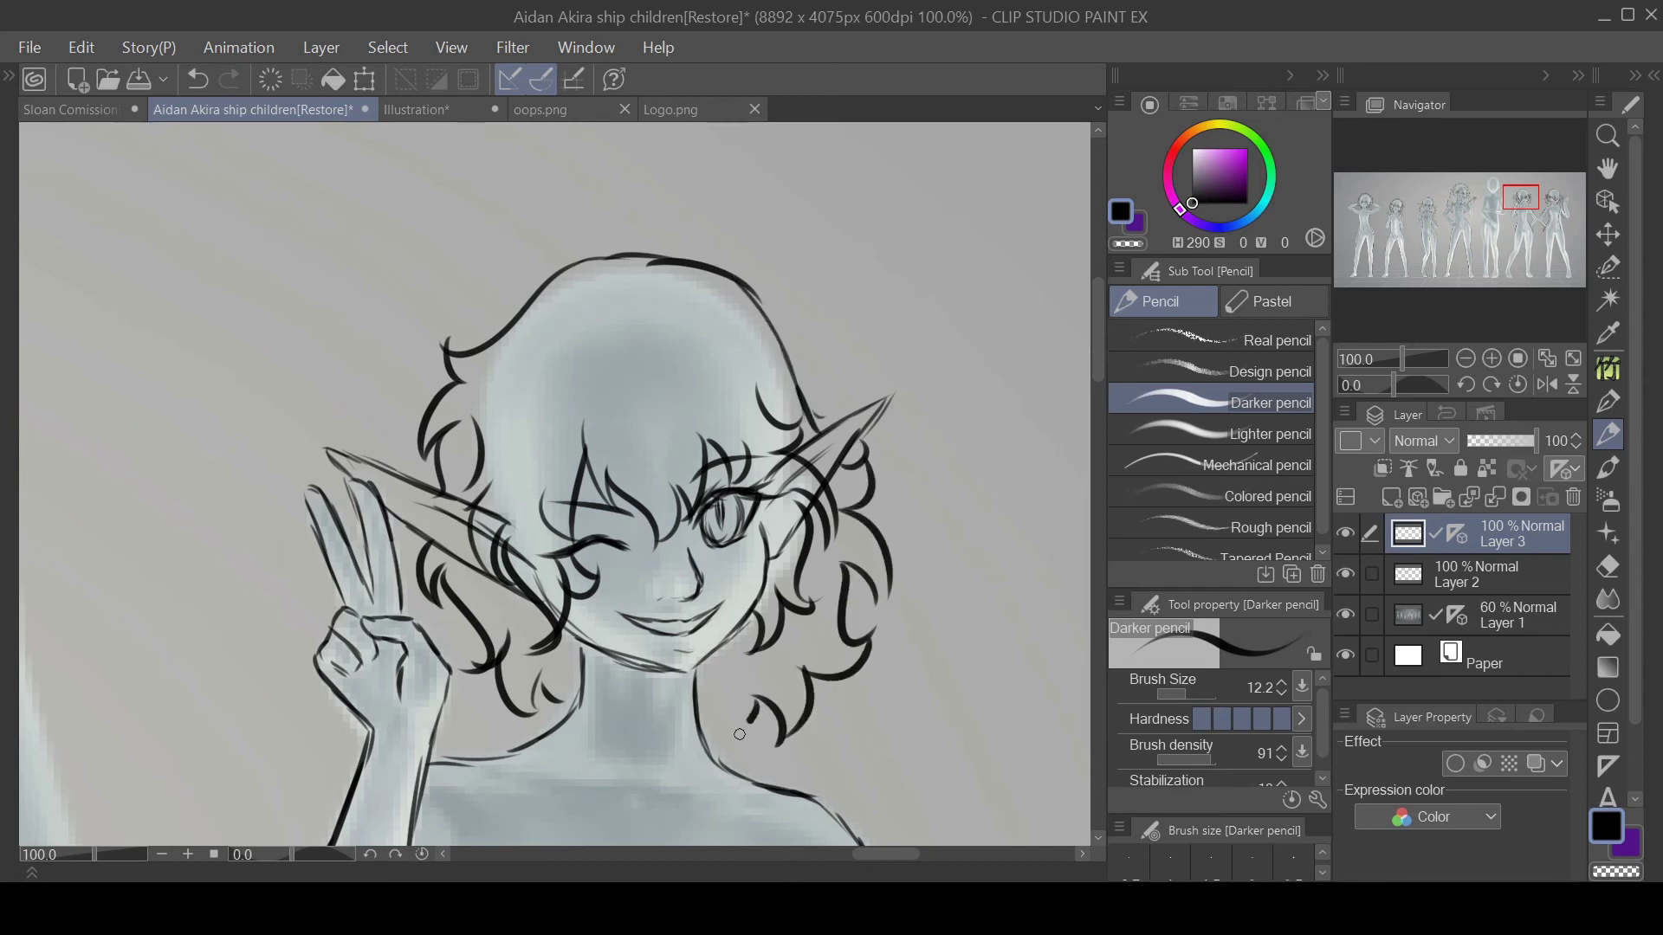
# Sketch the stomach's centre line and the V-shaped pelvic lines between the hips of the peace-sign figure
pyautogui.moveTo(1524, 201); pyautogui.dragTo(1490, 231)
pyautogui.click(1569, 355)
pyautogui.click(1490, 355)
pyautogui.click(1489, 355)
pyautogui.click(1489, 355)
pyautogui.click(1489, 355)
pyautogui.click(1490, 355)
pyautogui.moveTo(604, 359); pyautogui.dragTo(592, 693)
pyautogui.moveTo(1497, 249); pyautogui.dragTo(1498, 242)
pyautogui.moveTo(715, 496); pyautogui.dragTo(748, 540)
pyautogui.moveTo(650, 421); pyautogui.dragTo(726, 518)
pyautogui.moveTo(647, 362); pyautogui.dragTo(690, 471)
pyautogui.moveTo(768, 527)
pyautogui.mouseDown()
pyautogui.moveTo(815, 329)
pyautogui.moveTo(811, 419)
pyautogui.mouseUp()
pyautogui.moveTo(924, 596); pyautogui.dragTo(915, 723)
# Outline the inner and outer edges of both thighs down to the knees
pyautogui.moveTo(1514, 232); pyautogui.dragTo(1519, 245)
pyautogui.moveTo(825, 394); pyautogui.dragTo(785, 600)
pyautogui.moveTo(642, 262); pyautogui.dragTo(610, 392)
pyautogui.moveTo(638, 304); pyautogui.dragTo(556, 585)
pyautogui.moveTo(589, 470); pyautogui.dragTo(523, 646)
pyautogui.moveTo(648, 266); pyautogui.dragTo(691, 598)
# Outline the angled lower leg and its foot from the knee down to the toes
pyautogui.moveTo(1523, 247); pyautogui.dragTo(1516, 264)
pyautogui.moveTo(593, 204)
pyautogui.mouseDown()
pyautogui.moveTo(481, 428)
pyautogui.moveTo(440, 573)
pyautogui.moveTo(465, 474)
pyautogui.moveTo(419, 663)
pyautogui.moveTo(425, 741)
pyautogui.mouseUp()
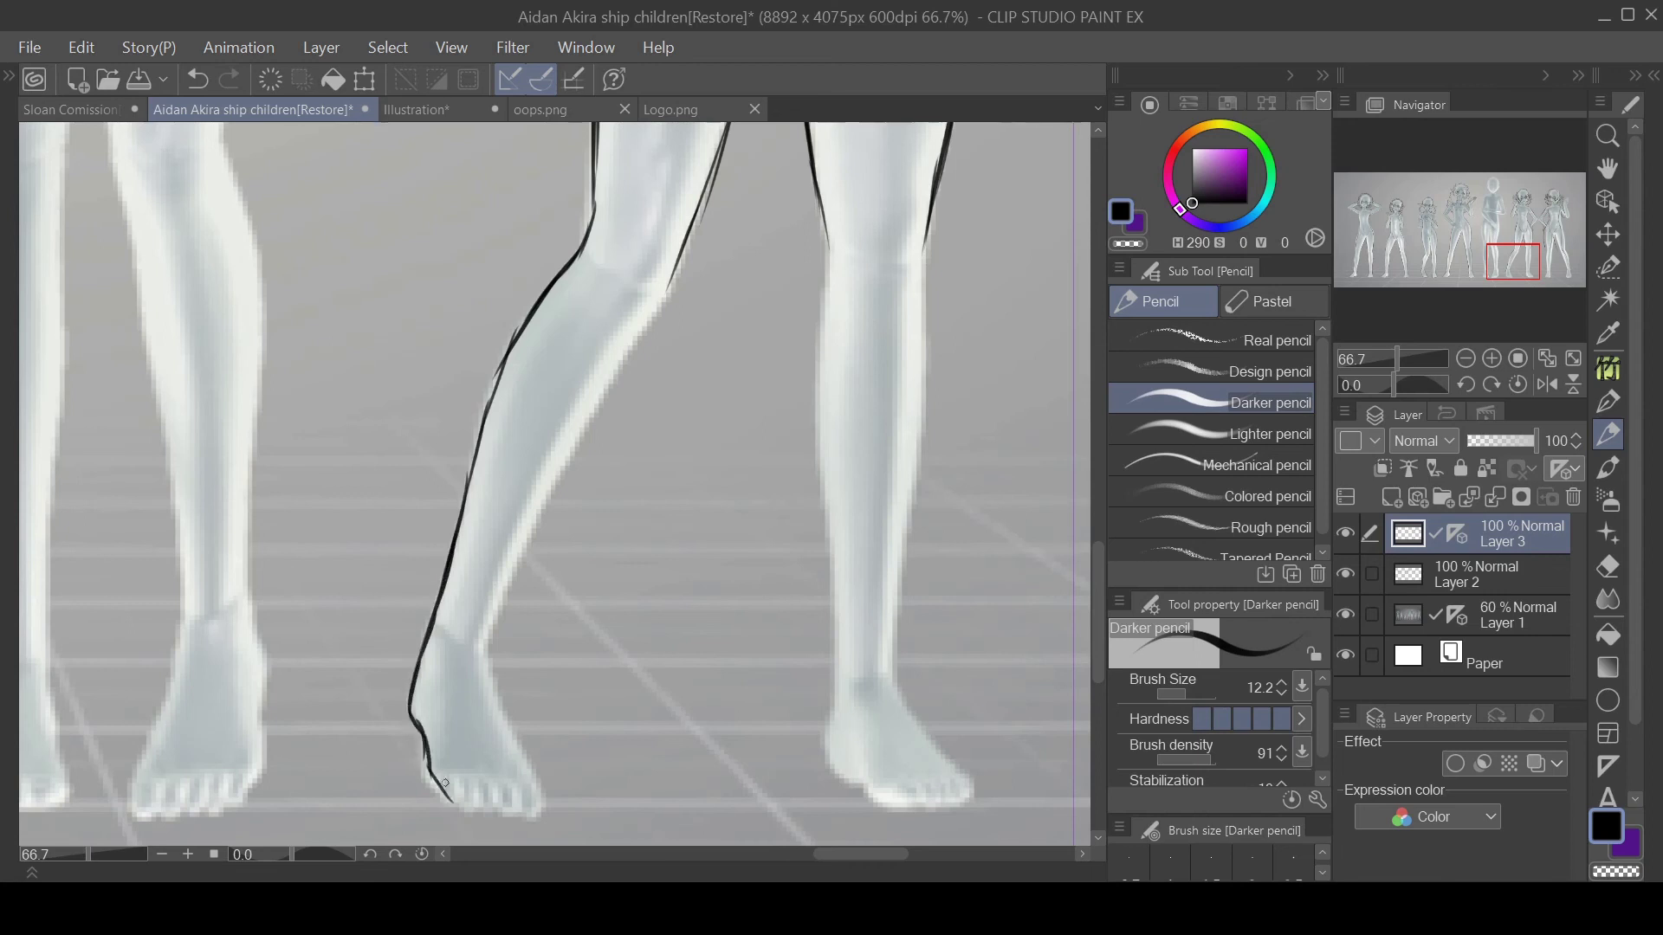
pyautogui.moveTo(535, 817)
pyautogui.mouseDown()
pyautogui.moveTo(490, 641)
pyautogui.moveTo(662, 294)
pyautogui.mouseUp()
# Outline the straight lower leg on both sides and the contour of its foot
pyautogui.moveTo(925, 267); pyautogui.dragTo(923, 380)
pyautogui.hotkey('ctrl', 'z')
pyautogui.moveTo(827, 227); pyautogui.dragTo(823, 532)
pyautogui.moveTo(905, 245); pyautogui.dragTo(906, 559)
pyautogui.hotkey('ctrl', 'z')
pyautogui.moveTo(914, 418)
pyautogui.mouseDown()
pyautogui.moveTo(909, 708)
pyautogui.moveTo(969, 790)
pyautogui.mouseUp()
pyautogui.moveTo(818, 515)
pyautogui.mouseDown()
pyautogui.moveTo(838, 660)
pyautogui.moveTo(826, 750)
pyautogui.mouseUp()
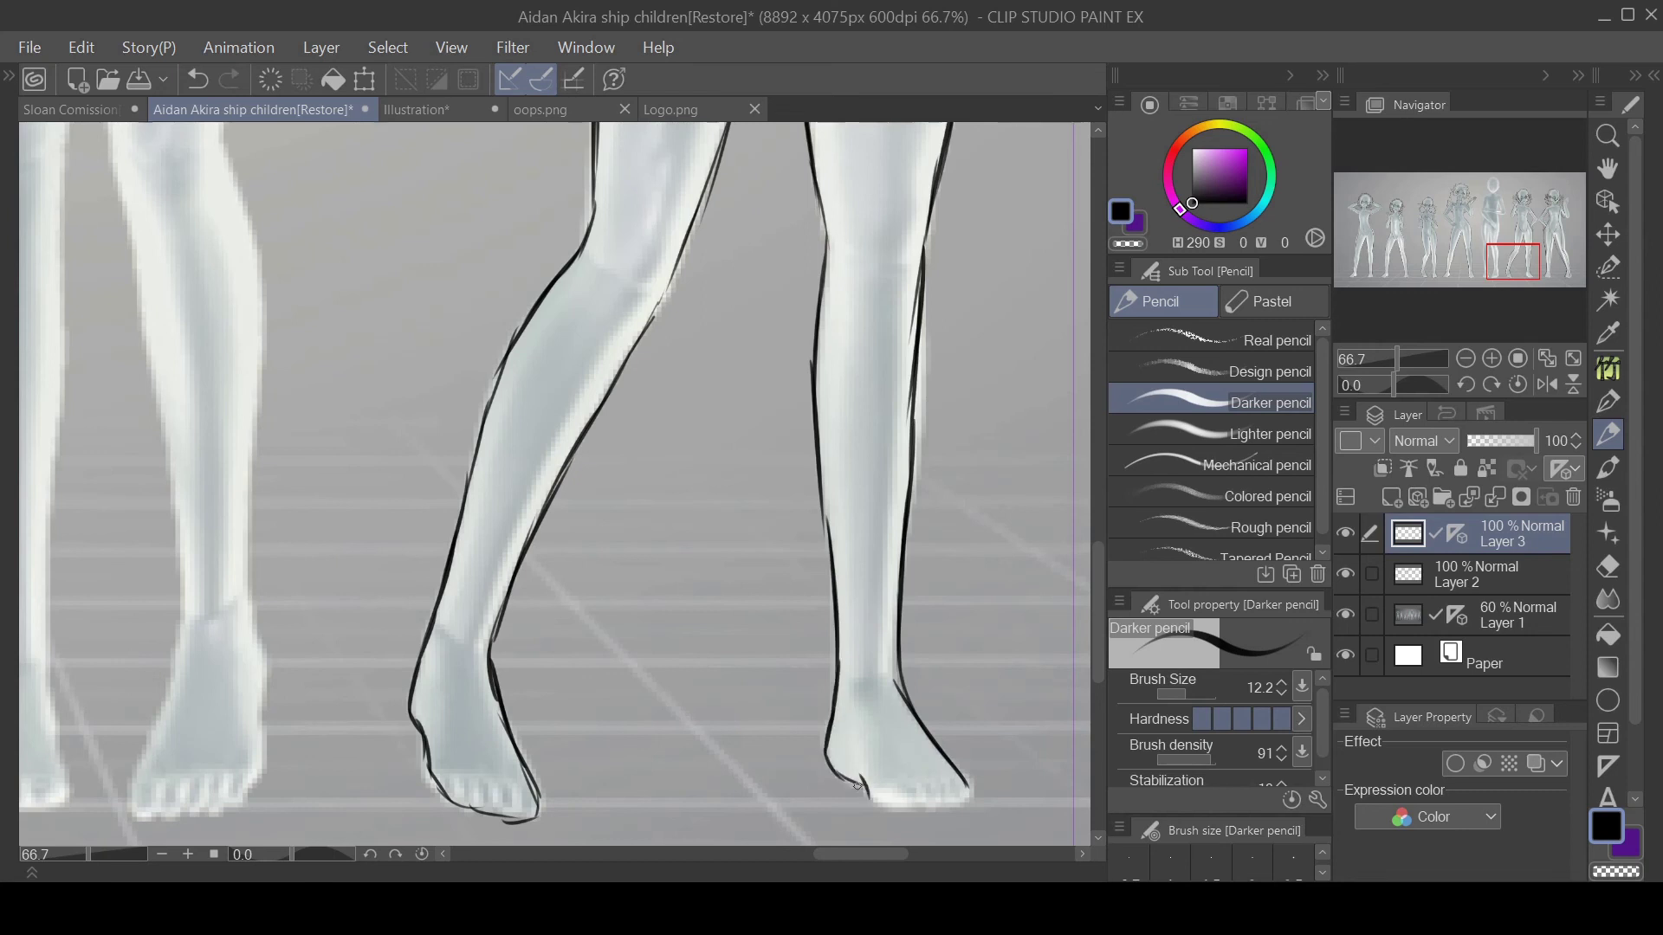
# Create a new layer directly above Paper and move Layer 3's symmetry ruler onto it, keeping Layer 3 active
pyautogui.click(1467, 359)
pyautogui.moveTo(1513, 262); pyautogui.dragTo(1520, 214)
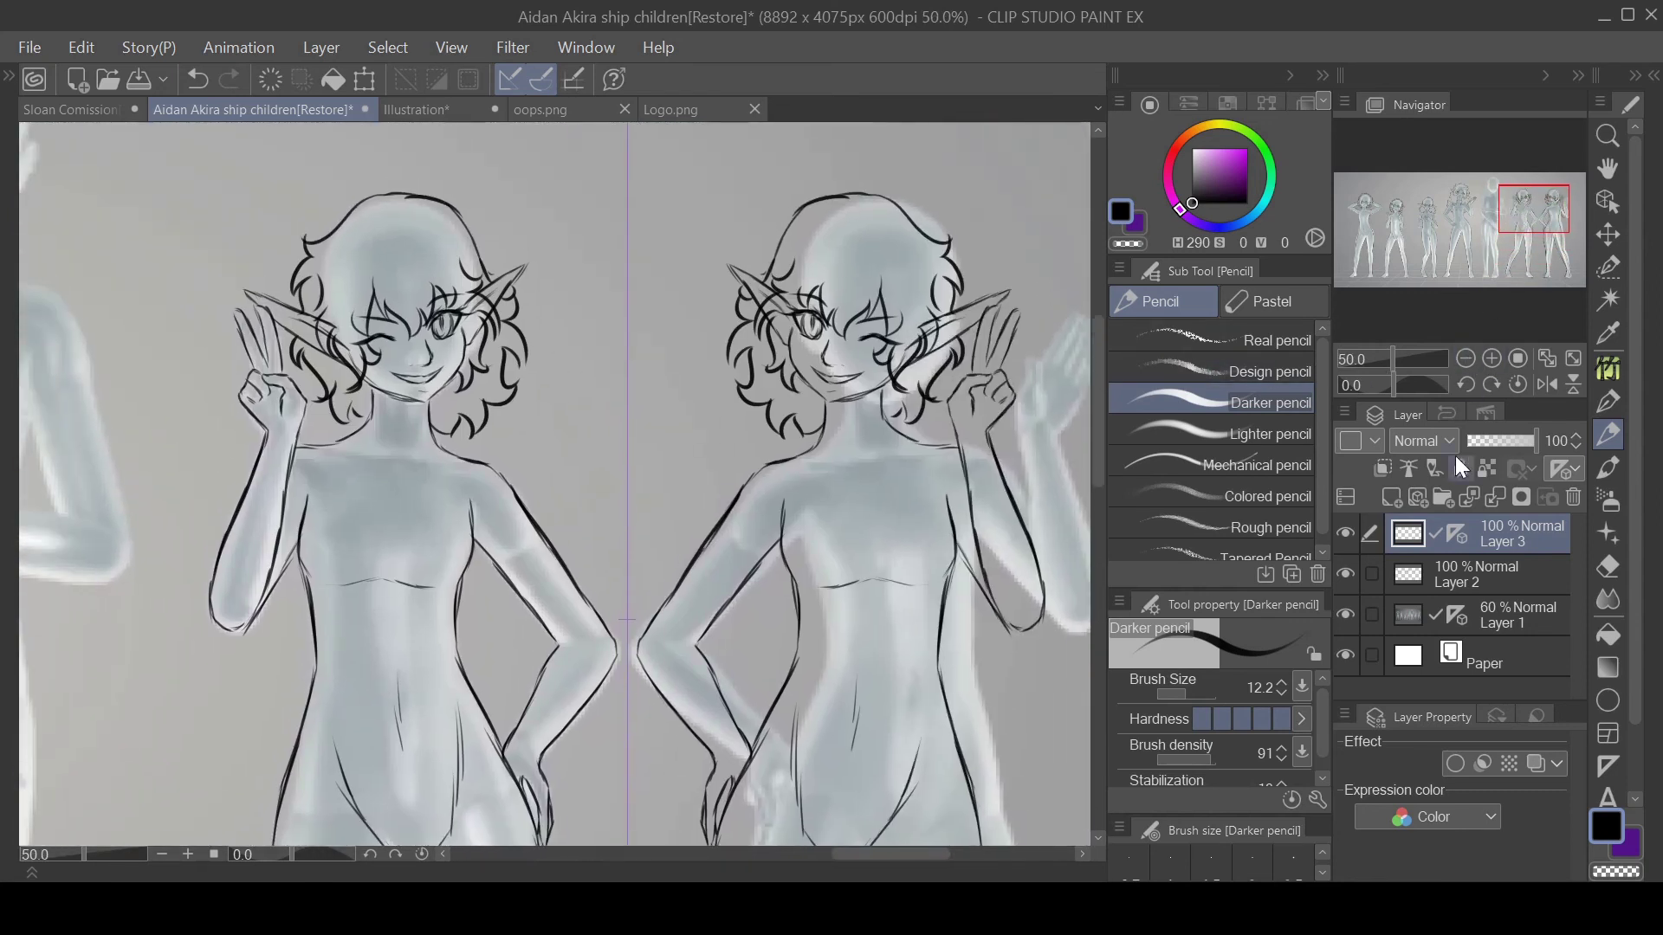
pyautogui.moveTo(1452, 533); pyautogui.dragTo(1450, 647)
pyautogui.click(1467, 656)
pyautogui.click(1390, 496)
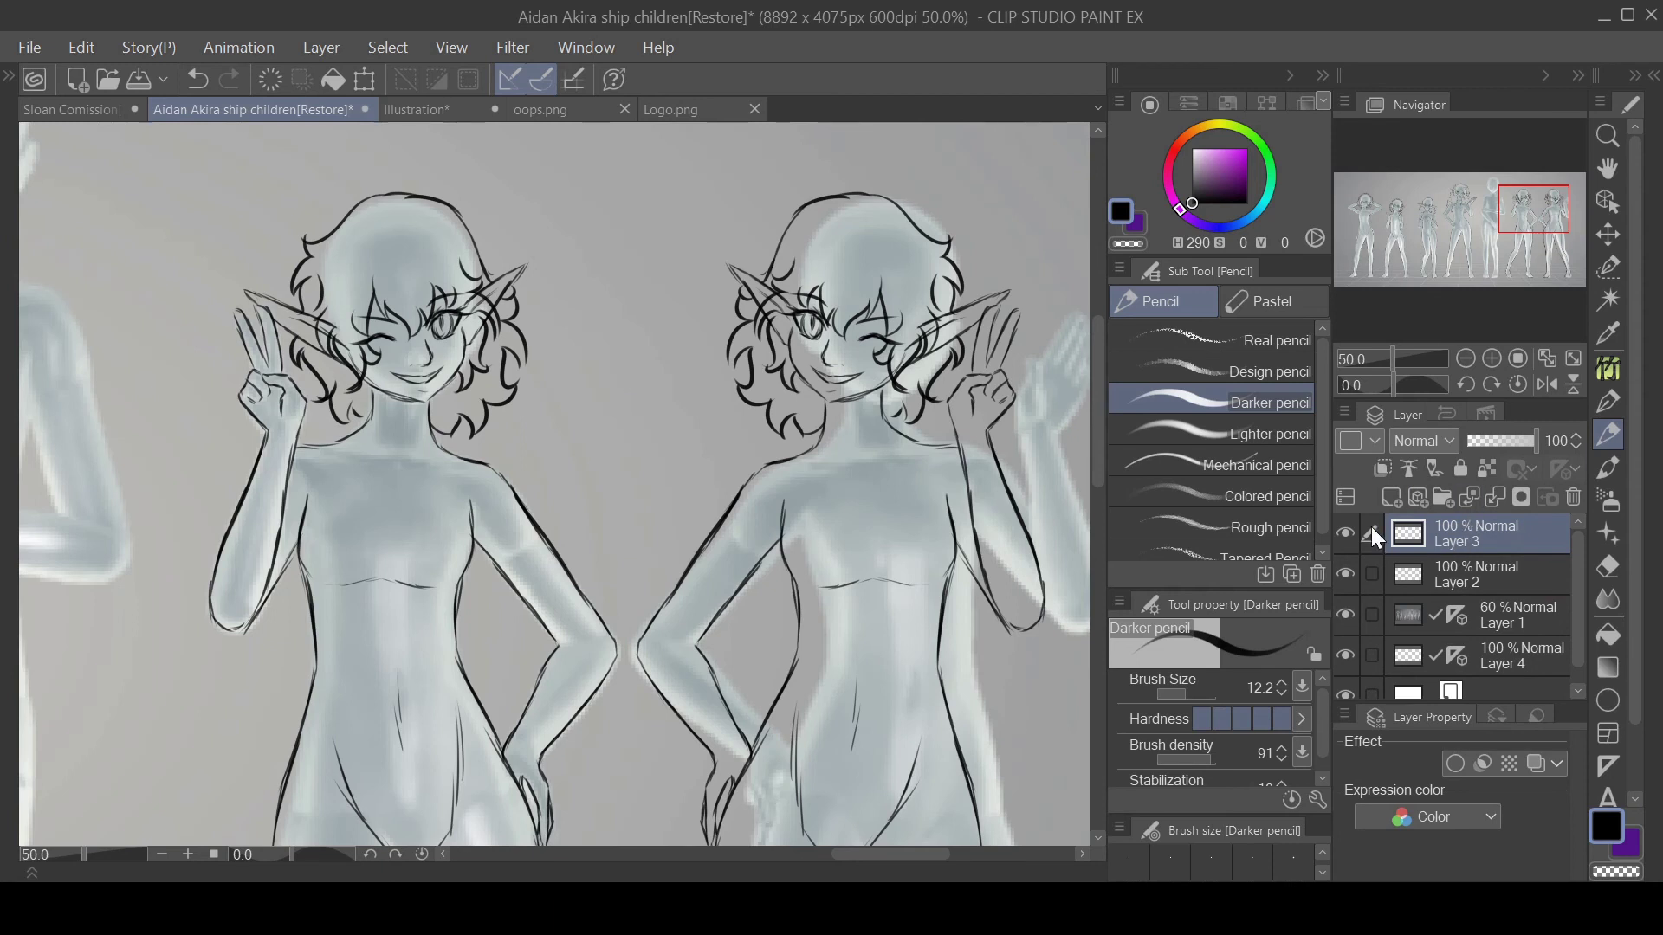
# Draw a narrow, lashed eye with a shaded pupil on the tall, front-facing mannequin beside the mirrored pair
pyautogui.moveTo(1529, 212); pyautogui.dragTo(1490, 182)
pyautogui.click(1464, 357)
pyautogui.click(1465, 357)
pyautogui.click(1490, 357)
pyautogui.click(1490, 357)
pyautogui.click(1490, 357)
pyautogui.click(1490, 357)
pyautogui.click(1490, 358)
pyautogui.click(1464, 358)
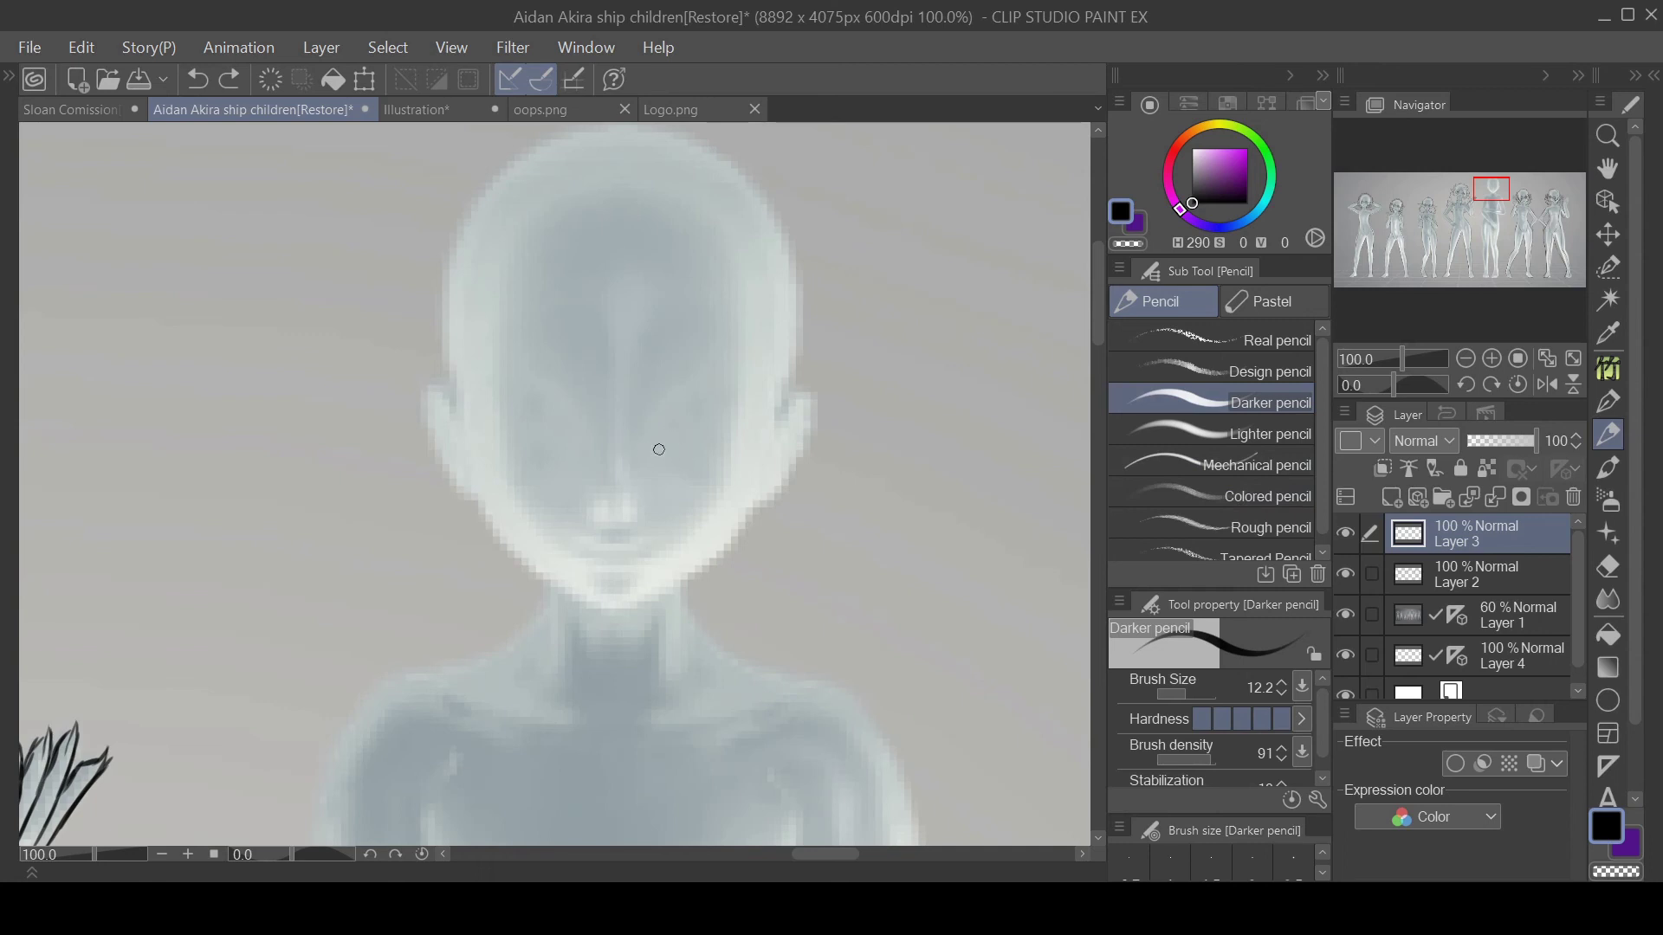
pyautogui.moveTo(687, 420); pyautogui.dragTo(768, 435)
pyautogui.moveTo(726, 424); pyautogui.dragTo(781, 421)
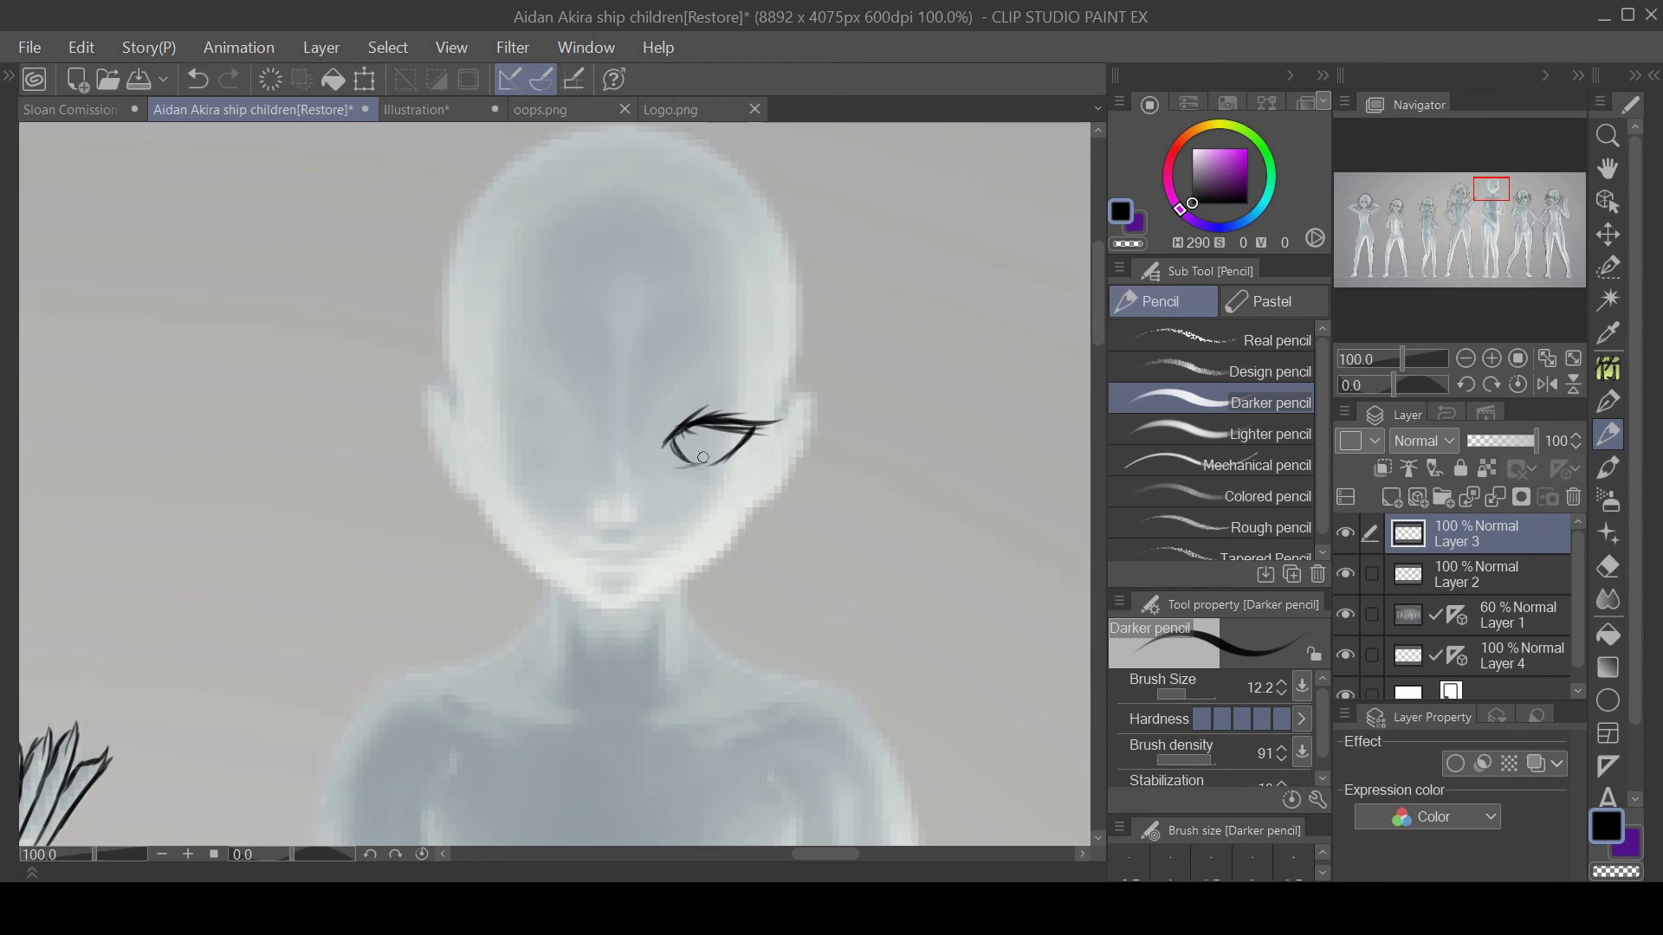
pyautogui.moveTo(695, 468)
pyautogui.mouseDown()
pyautogui.moveTo(682, 432)
pyautogui.moveTo(714, 447)
pyautogui.mouseUp()
pyautogui.moveTo(1491, 188); pyautogui.dragTo(1543, 201)
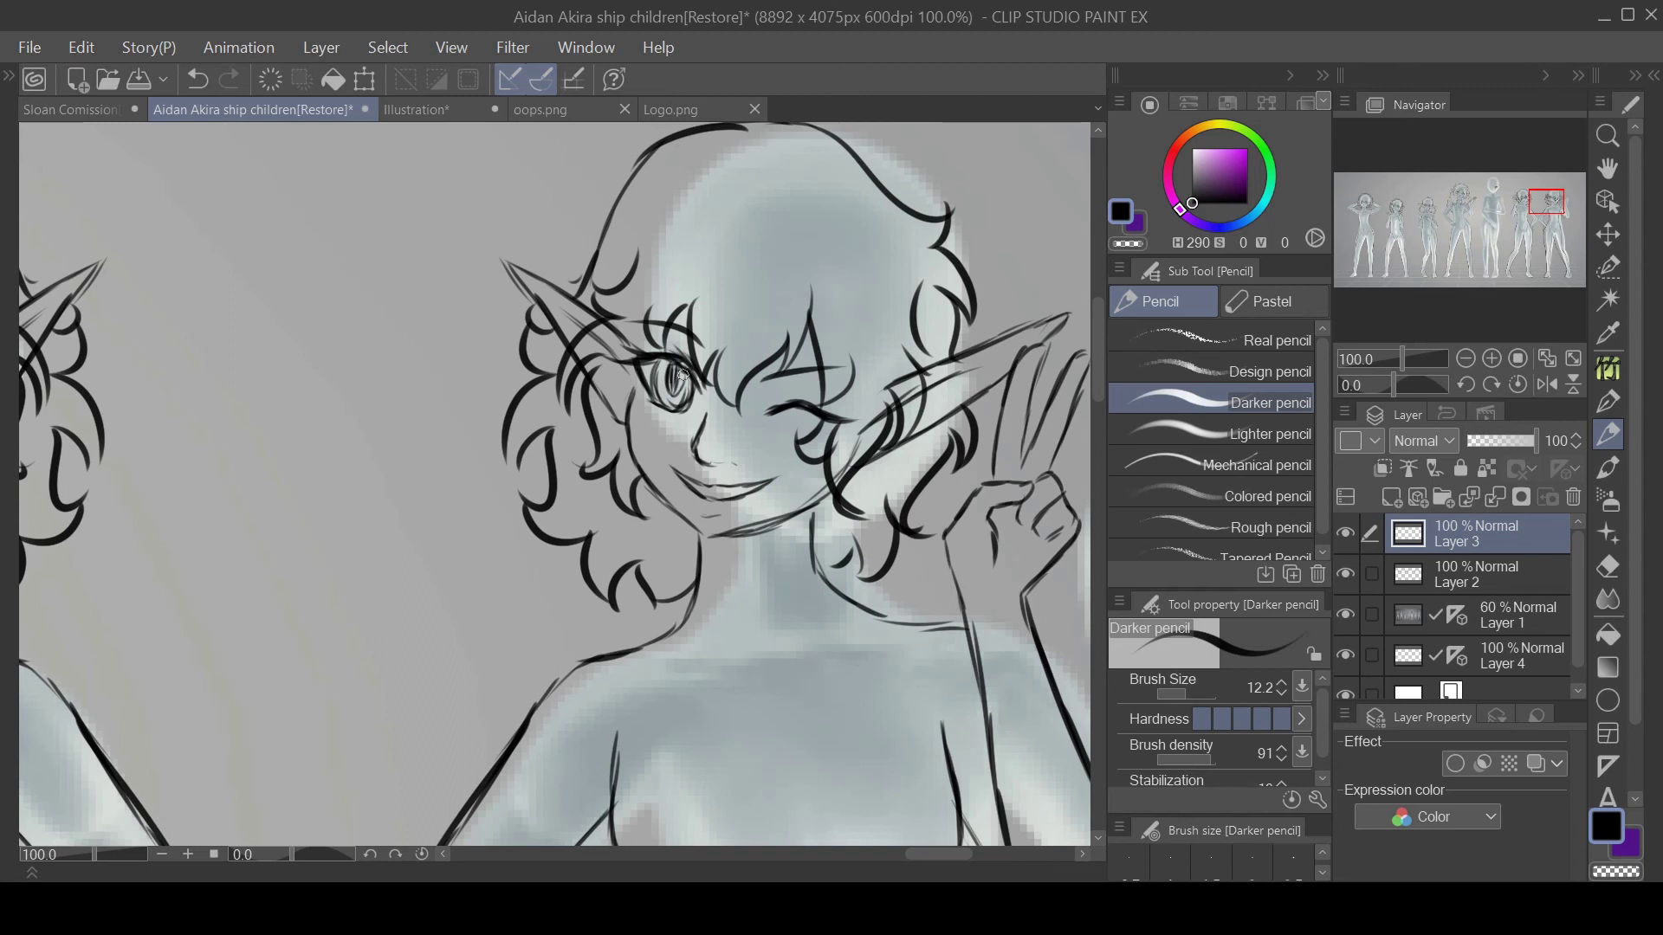
pyautogui.moveTo(1546, 201); pyautogui.dragTo(1494, 186)
# Flip the canvas horizontally, select the eye with the Selection pen, and place a horizontally mirrored copy across the face
pyautogui.click(1548, 384)
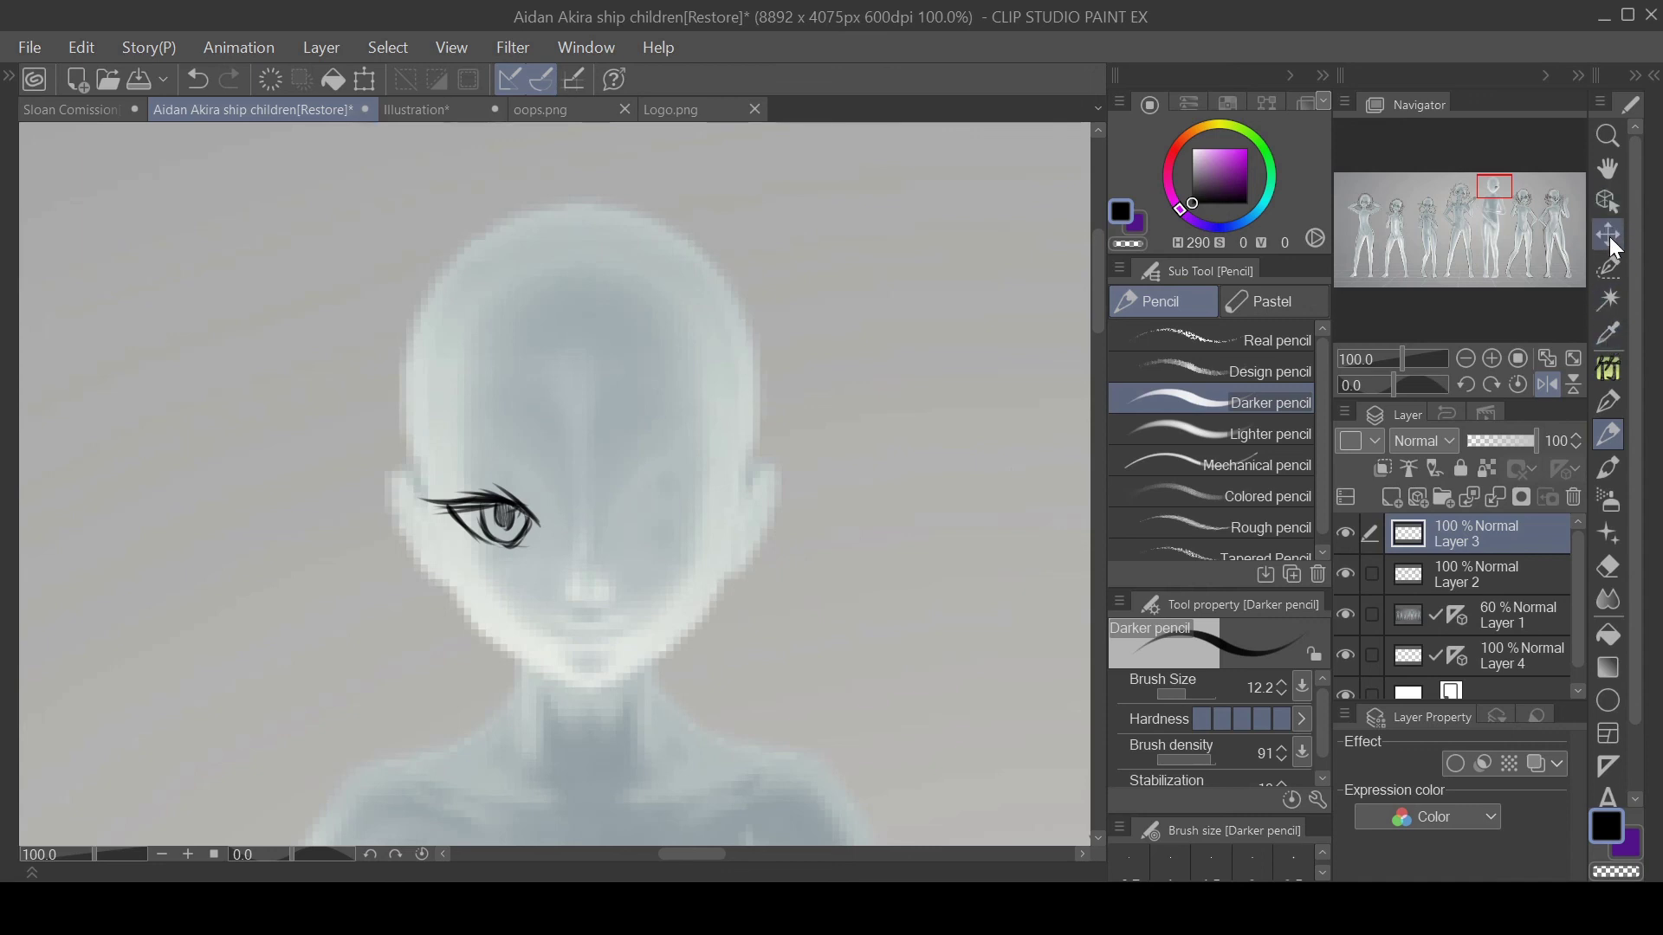
pyautogui.click(1608, 267)
pyautogui.moveTo(450, 499)
pyautogui.mouseDown()
pyautogui.moveTo(520, 554)
pyautogui.moveTo(541, 489)
pyautogui.moveTo(494, 475)
pyautogui.mouseUp()
pyautogui.hotkey('ctrl', 'c')
pyautogui.hotkey('ctrl', 'v')
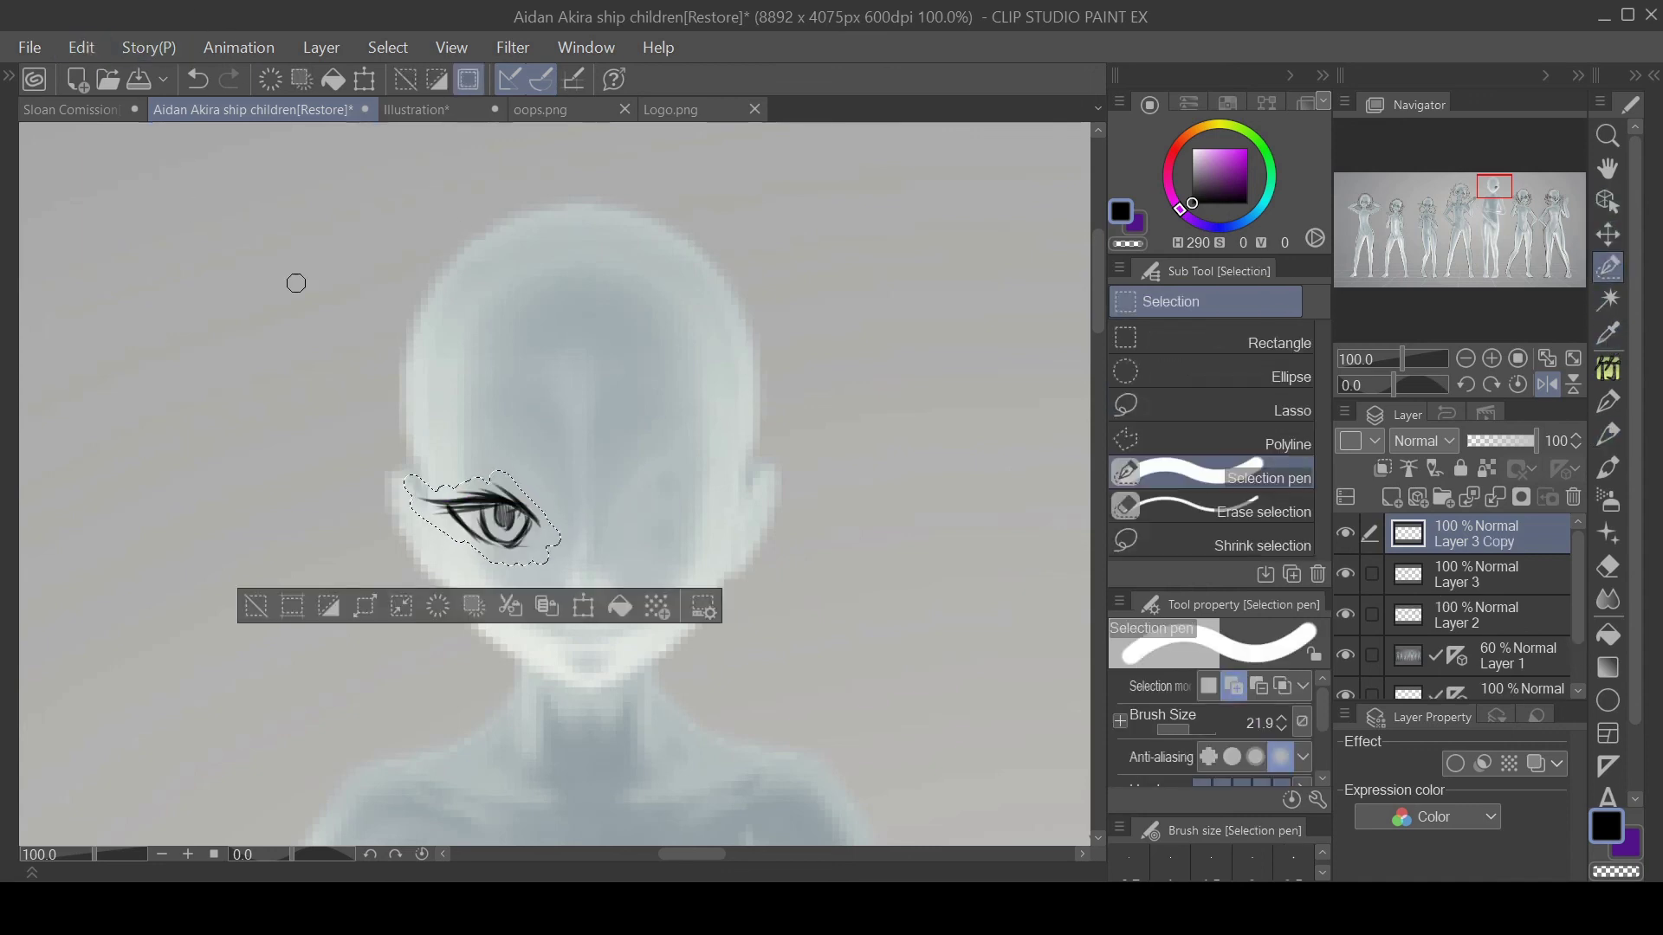
pyautogui.hotkey('ctrl', 't')
pyautogui.moveTo(545, 548); pyautogui.dragTo(724, 550)
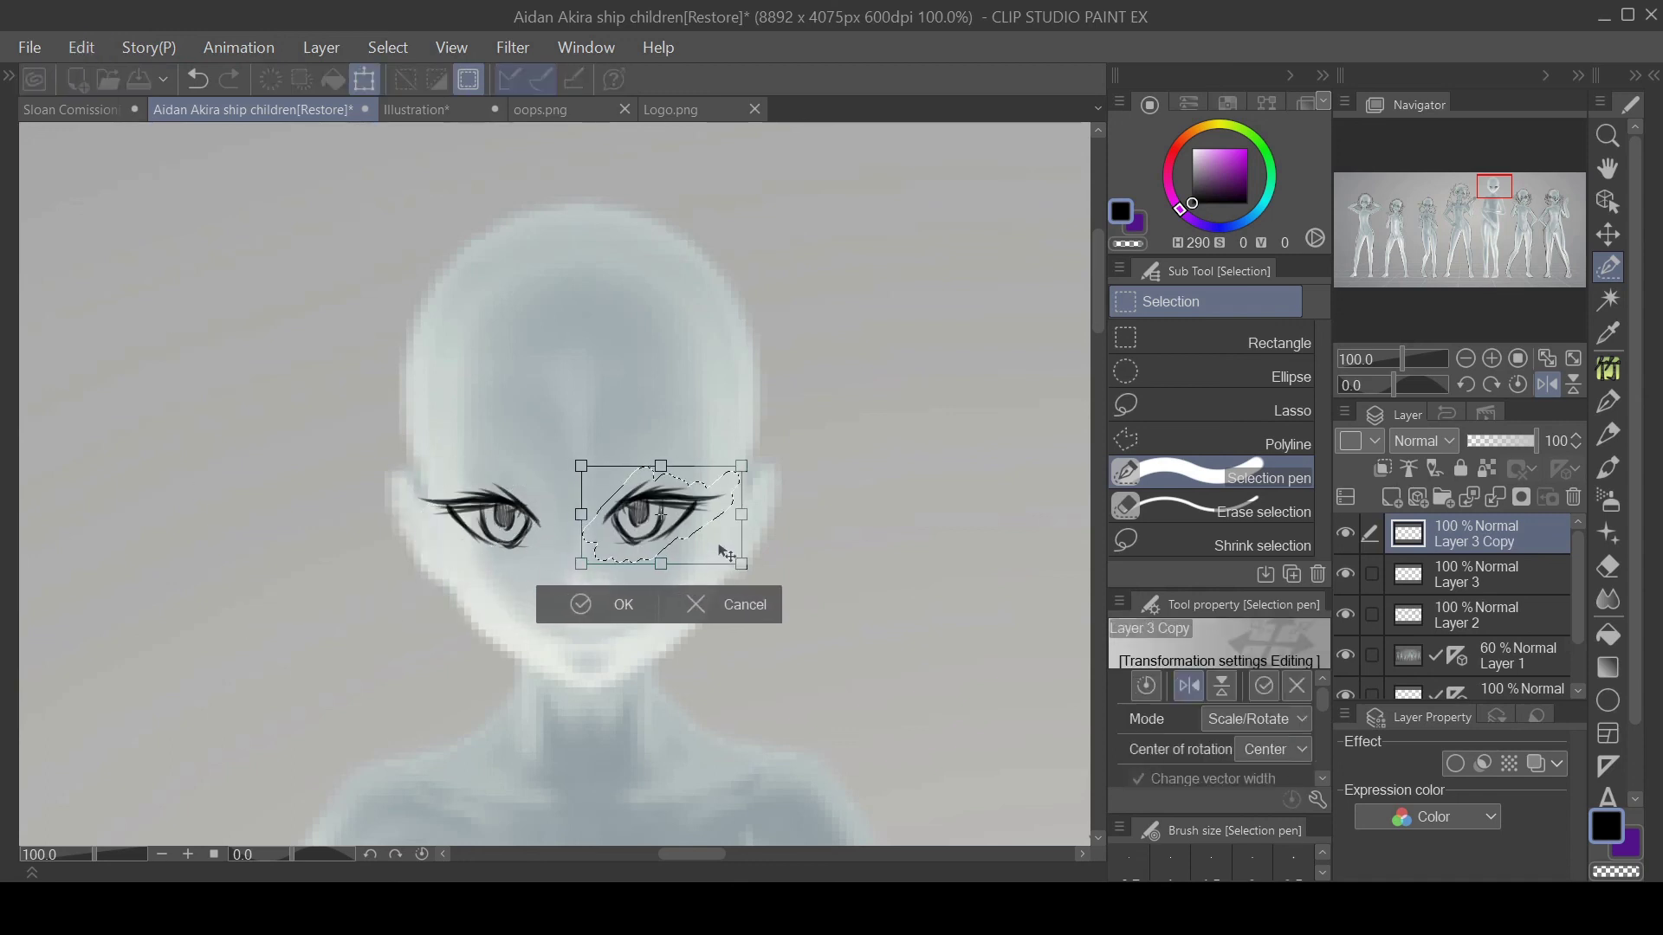
pyautogui.click(639, 601)
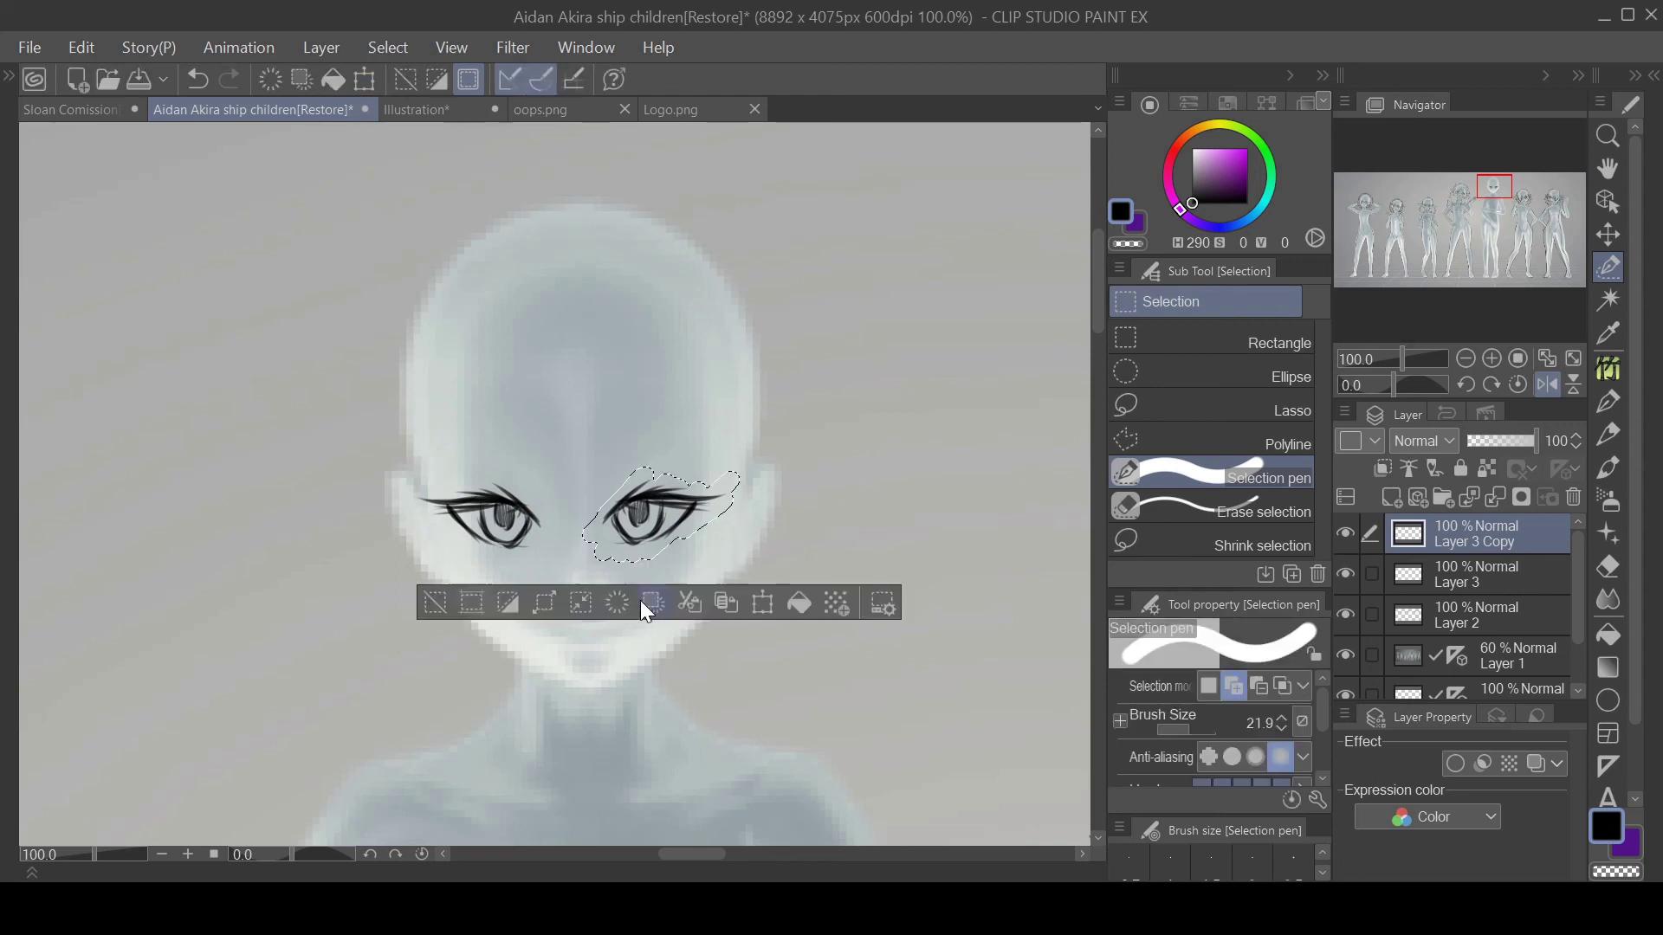
# Deselect, merge Layer 3 Copy into Layer 3, and shift both eyes slightly sideways to centre them on the face
pyautogui.hotkey('ctrl', 'd')
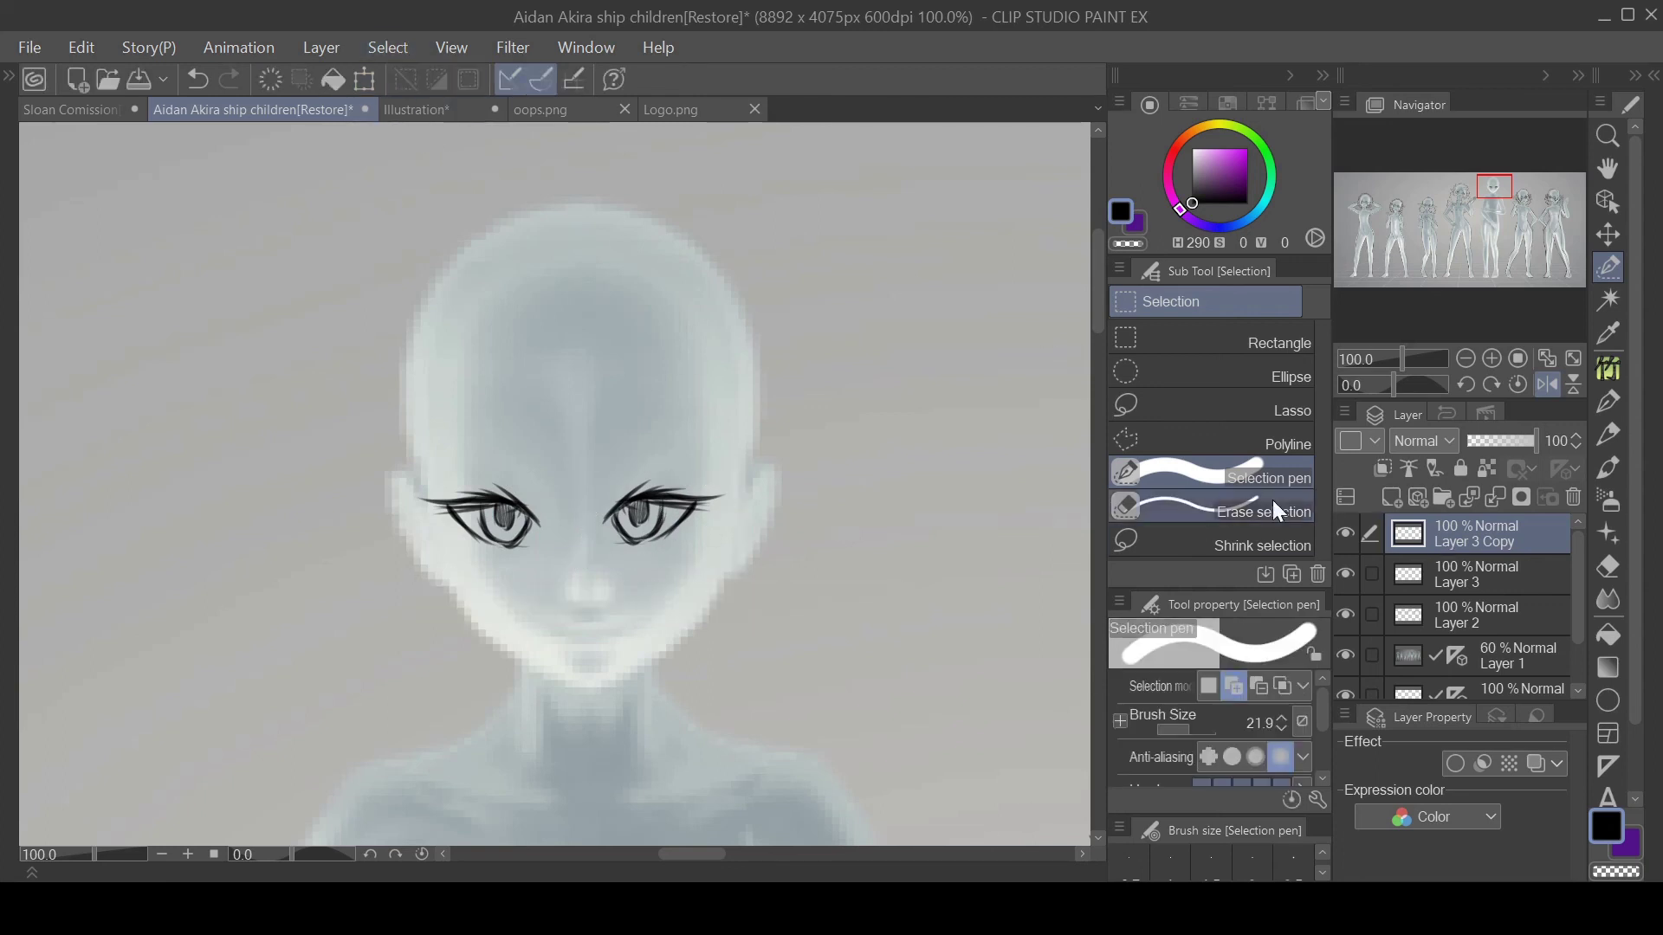
pyautogui.click(1497, 499)
pyautogui.click(1608, 233)
pyautogui.moveTo(704, 515); pyautogui.dragTo(717, 516)
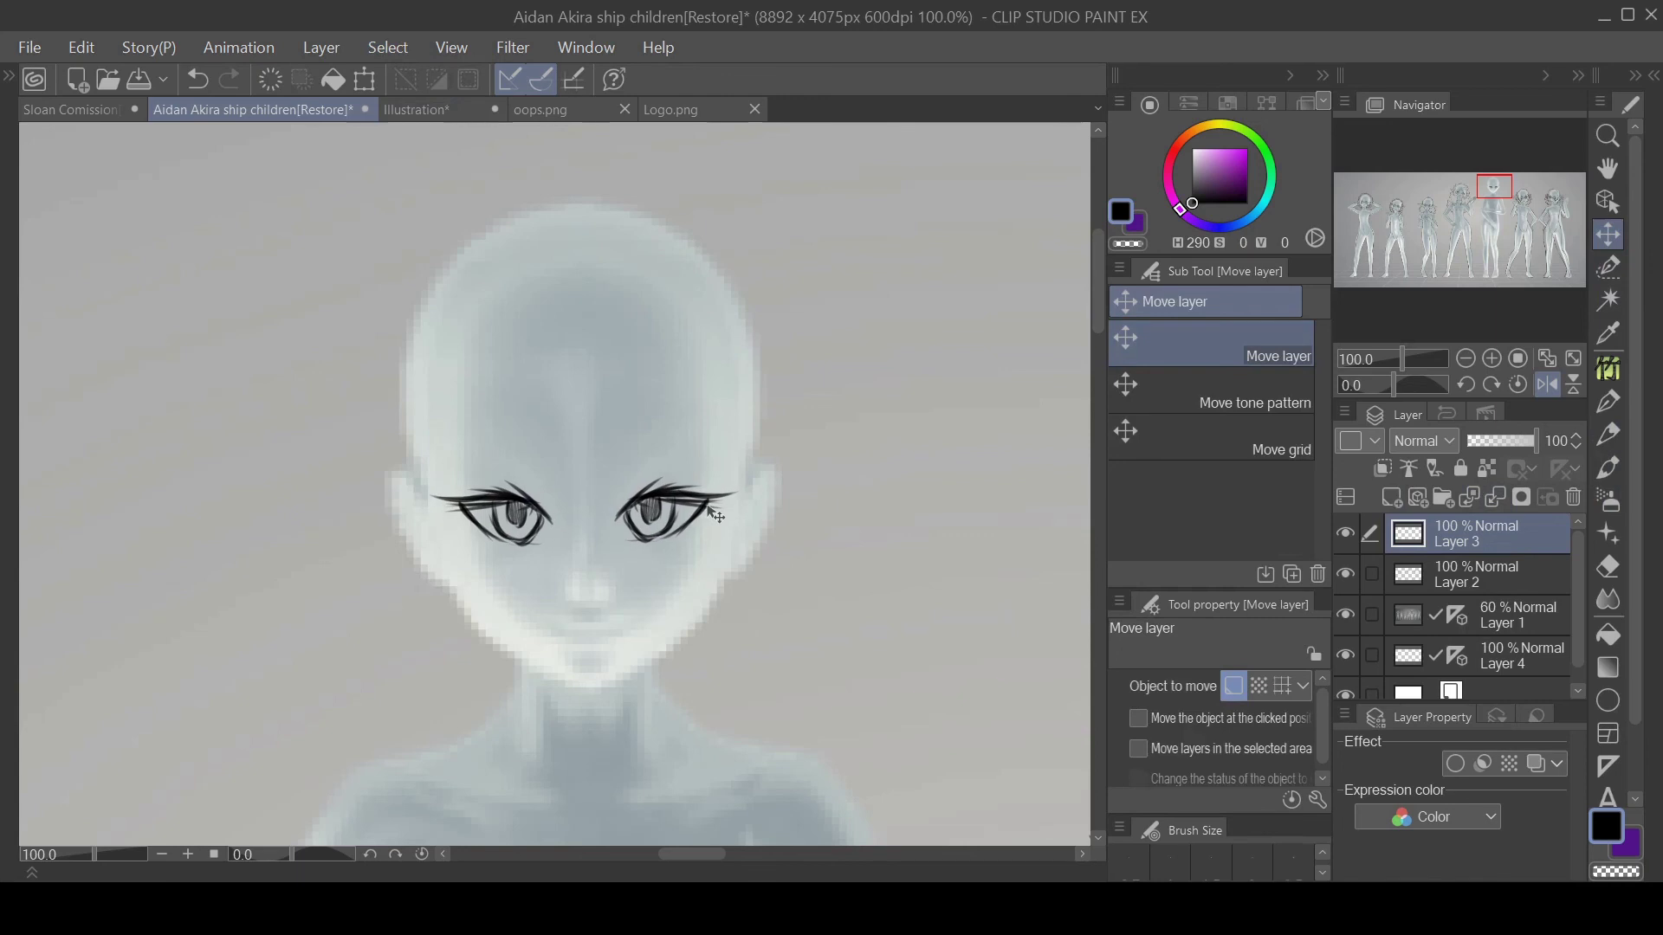
# Erase the shaded pupil from one eye with the Hard eraser and redraw it as a vertical slit with the Darker pencil
pyautogui.click(1612, 569)
pyautogui.click(1491, 359)
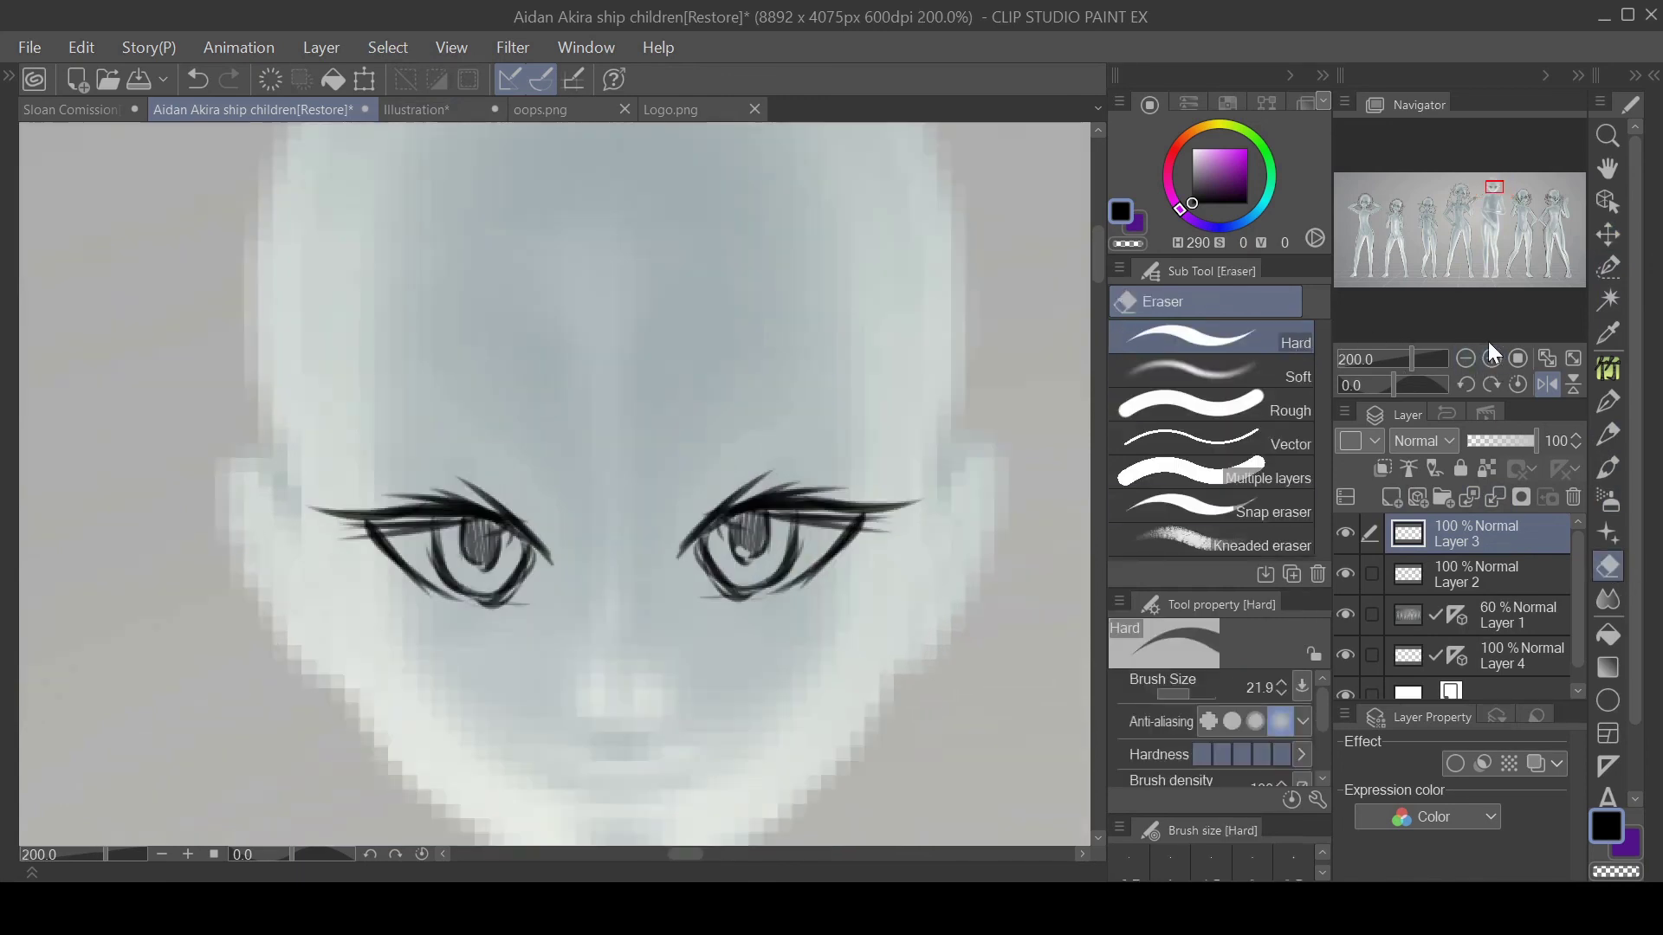
pyautogui.moveTo(742, 544)
pyautogui.mouseDown()
pyautogui.moveTo(728, 528)
pyautogui.moveTo(745, 542)
pyautogui.moveTo(738, 525)
pyautogui.moveTo(766, 527)
pyautogui.mouseUp()
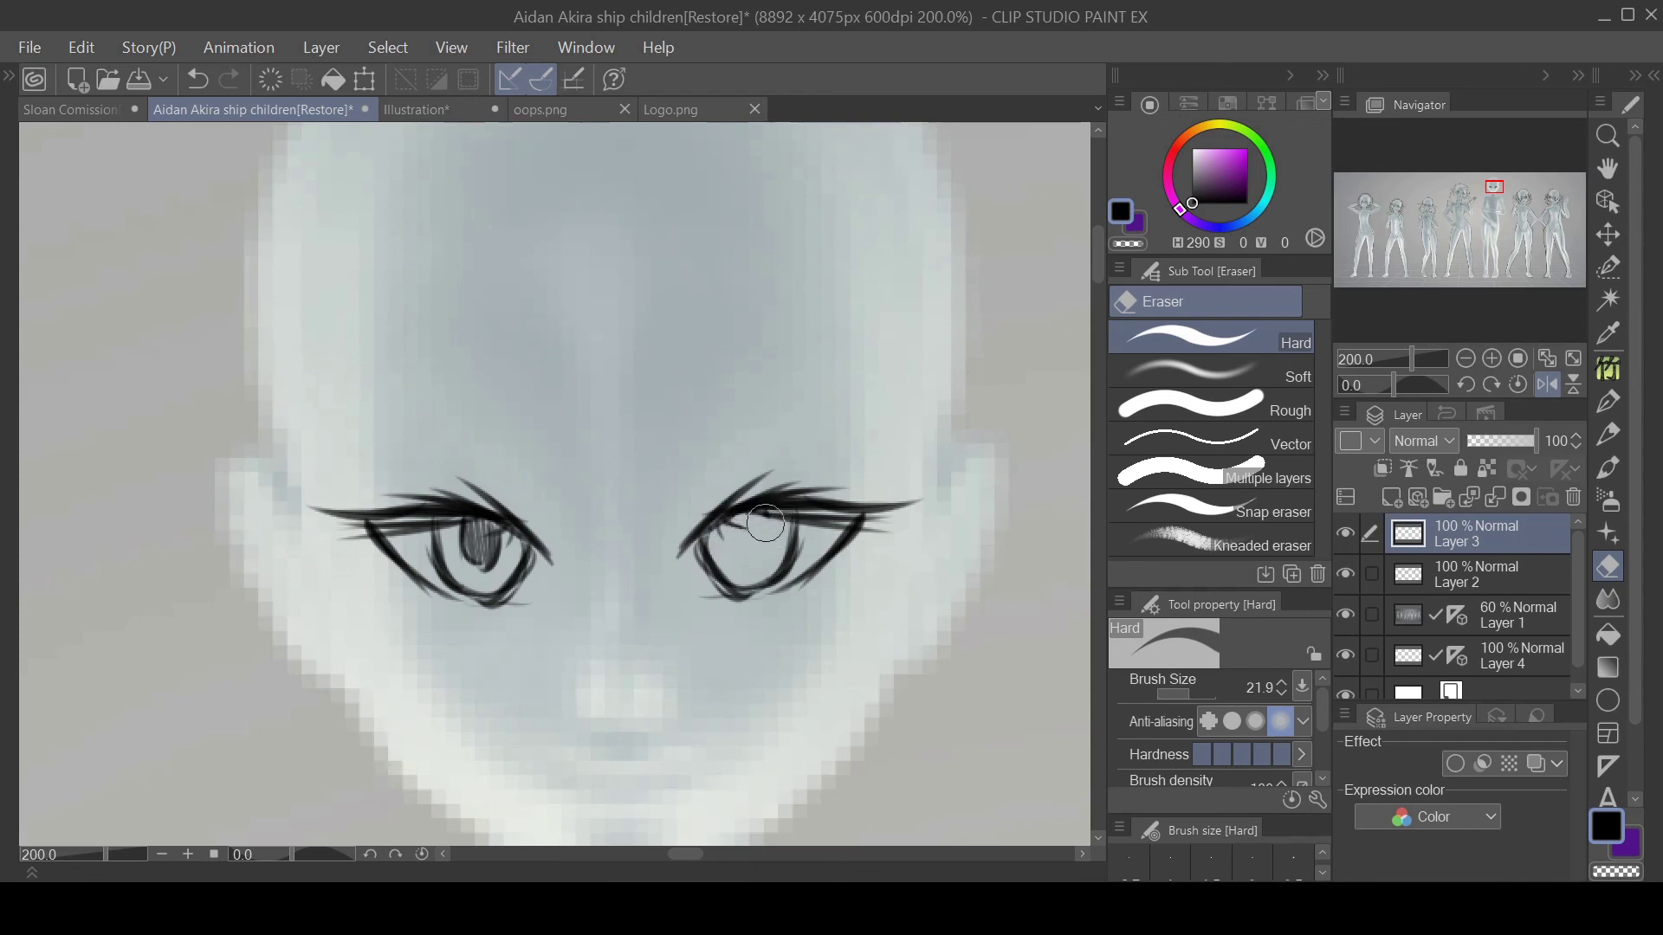
pyautogui.click(1552, 382)
pyautogui.press('p')
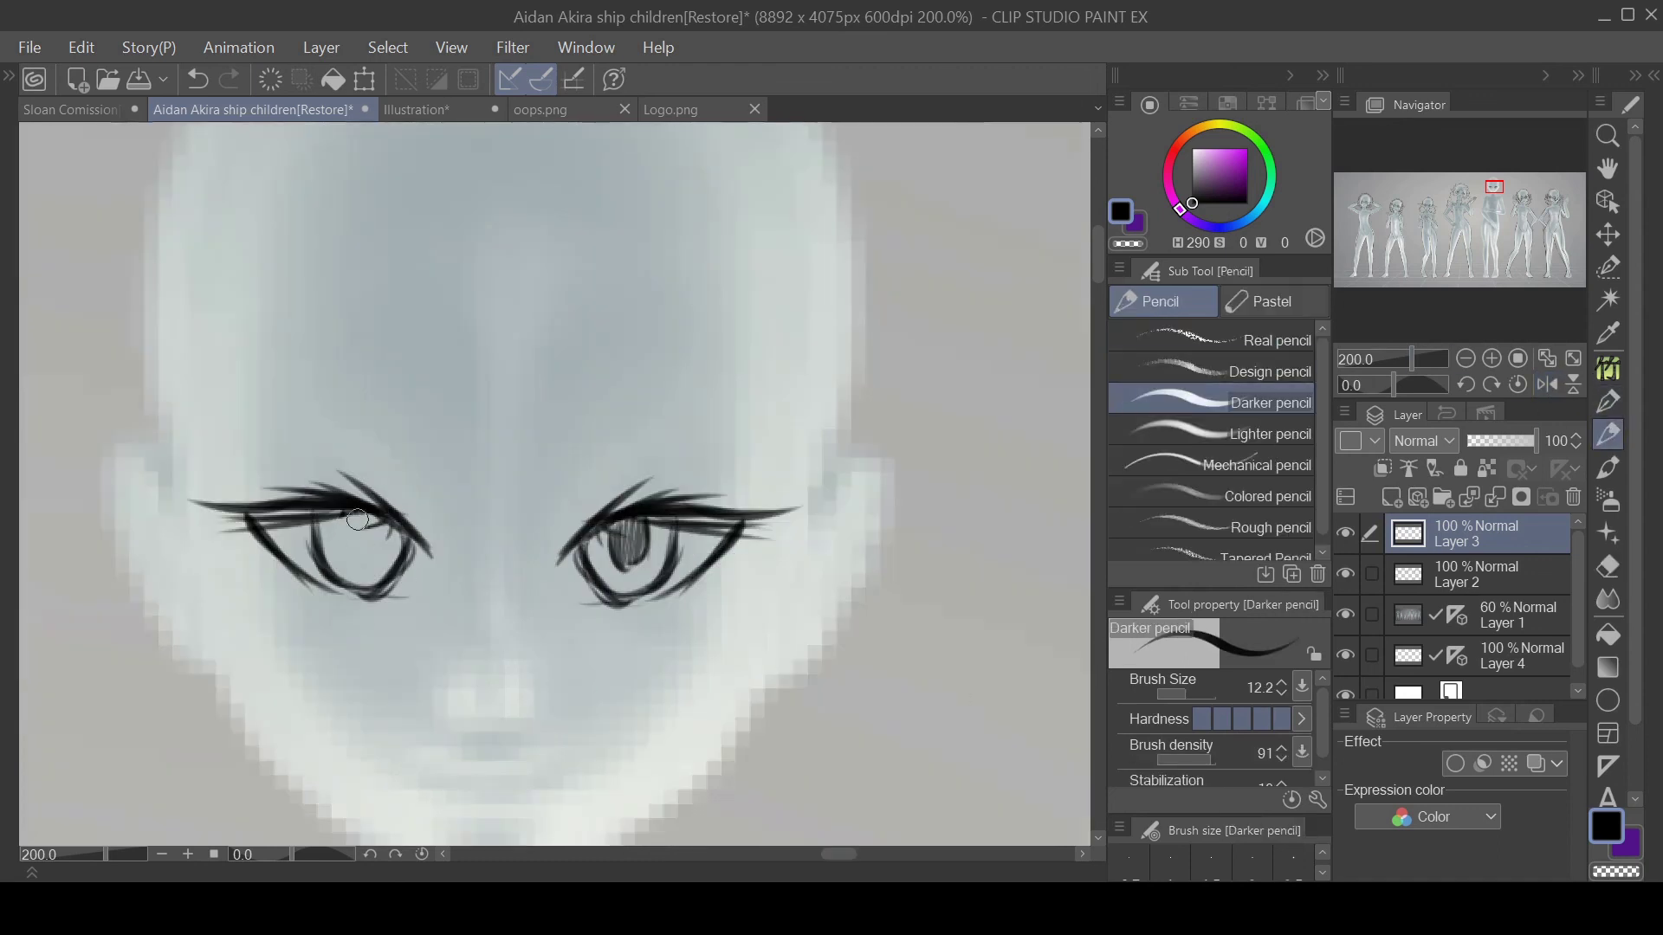
pyautogui.moveTo(371, 539)
pyautogui.mouseDown()
pyautogui.moveTo(359, 567)
pyautogui.moveTo(364, 516)
pyautogui.moveTo(356, 567)
pyautogui.moveTo(362, 510)
pyautogui.mouseUp()
# Draw the curved underside and bridge line of the nose, plus a nearly straight eyebrow above the shaded-pupil eye
pyautogui.moveTo(451, 717)
pyautogui.mouseDown()
pyautogui.moveTo(501, 735)
pyautogui.moveTo(526, 721)
pyautogui.mouseUp()
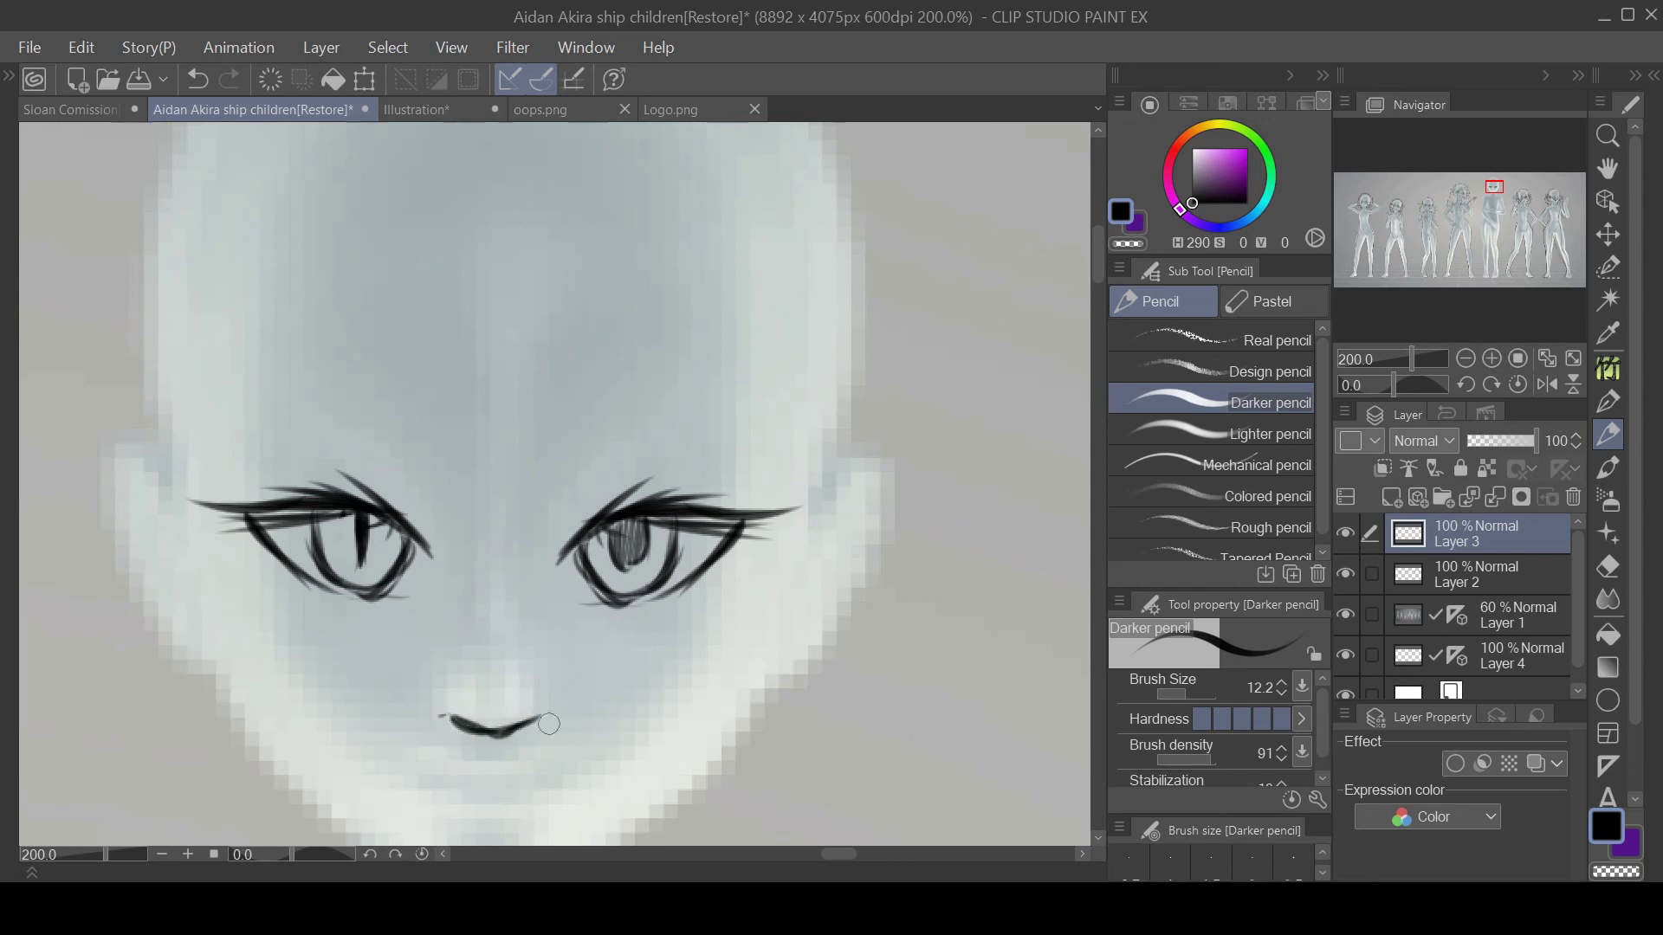
pyautogui.moveTo(461, 636); pyautogui.dragTo(457, 572)
pyautogui.moveTo(570, 447); pyautogui.dragTo(706, 423)
pyautogui.hotkey('ctrl', 'z')
pyautogui.hotkey('ctrl', 'y')
pyautogui.hotkey('ctrl', 'z')
pyautogui.hotkey('ctrl', 'y')
pyautogui.hotkey('ctrl', 'z')
pyautogui.hotkey('ctrl', 'y')
pyautogui.hotkey('ctrl', 'z')
pyautogui.hotkey('ctrl', 'y')
# Draw an eyebrow above the slit-pupil eye, undo it, and redraw it with the canvas flipped back horizontally
pyautogui.moveTo(439, 451); pyautogui.dragTo(270, 442)
pyautogui.click(1463, 357)
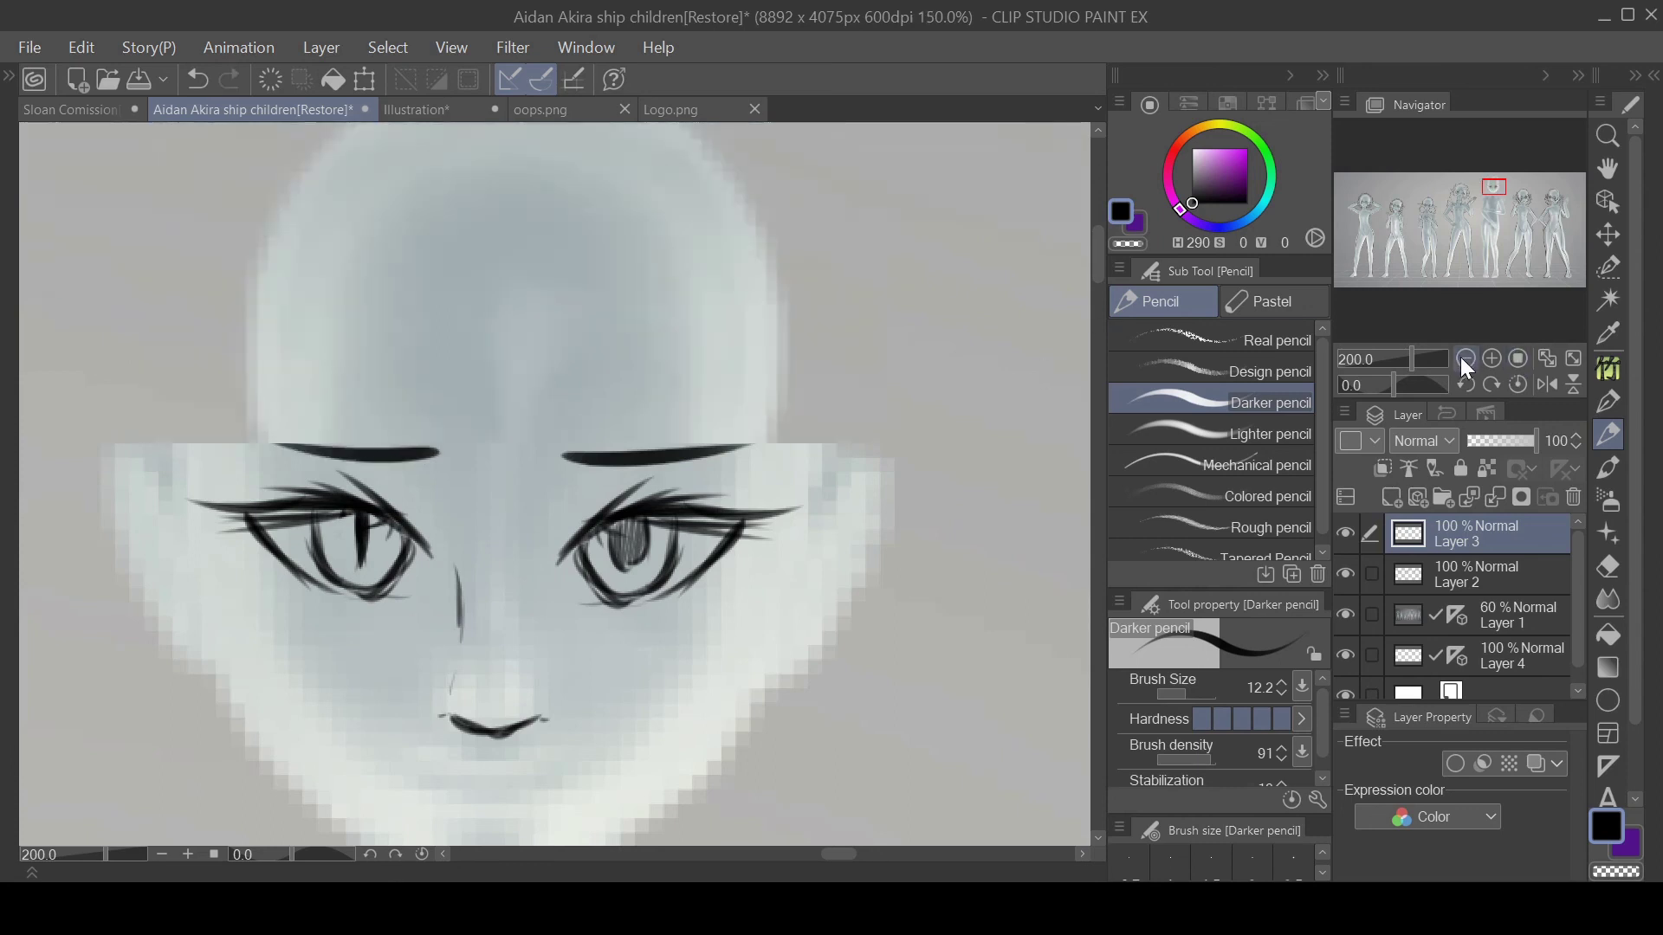
pyautogui.click(1465, 356)
pyautogui.click(1468, 354)
pyautogui.hotkey('ctrl', 'z')
pyautogui.click(1547, 384)
pyautogui.click(1490, 358)
pyautogui.click(1491, 358)
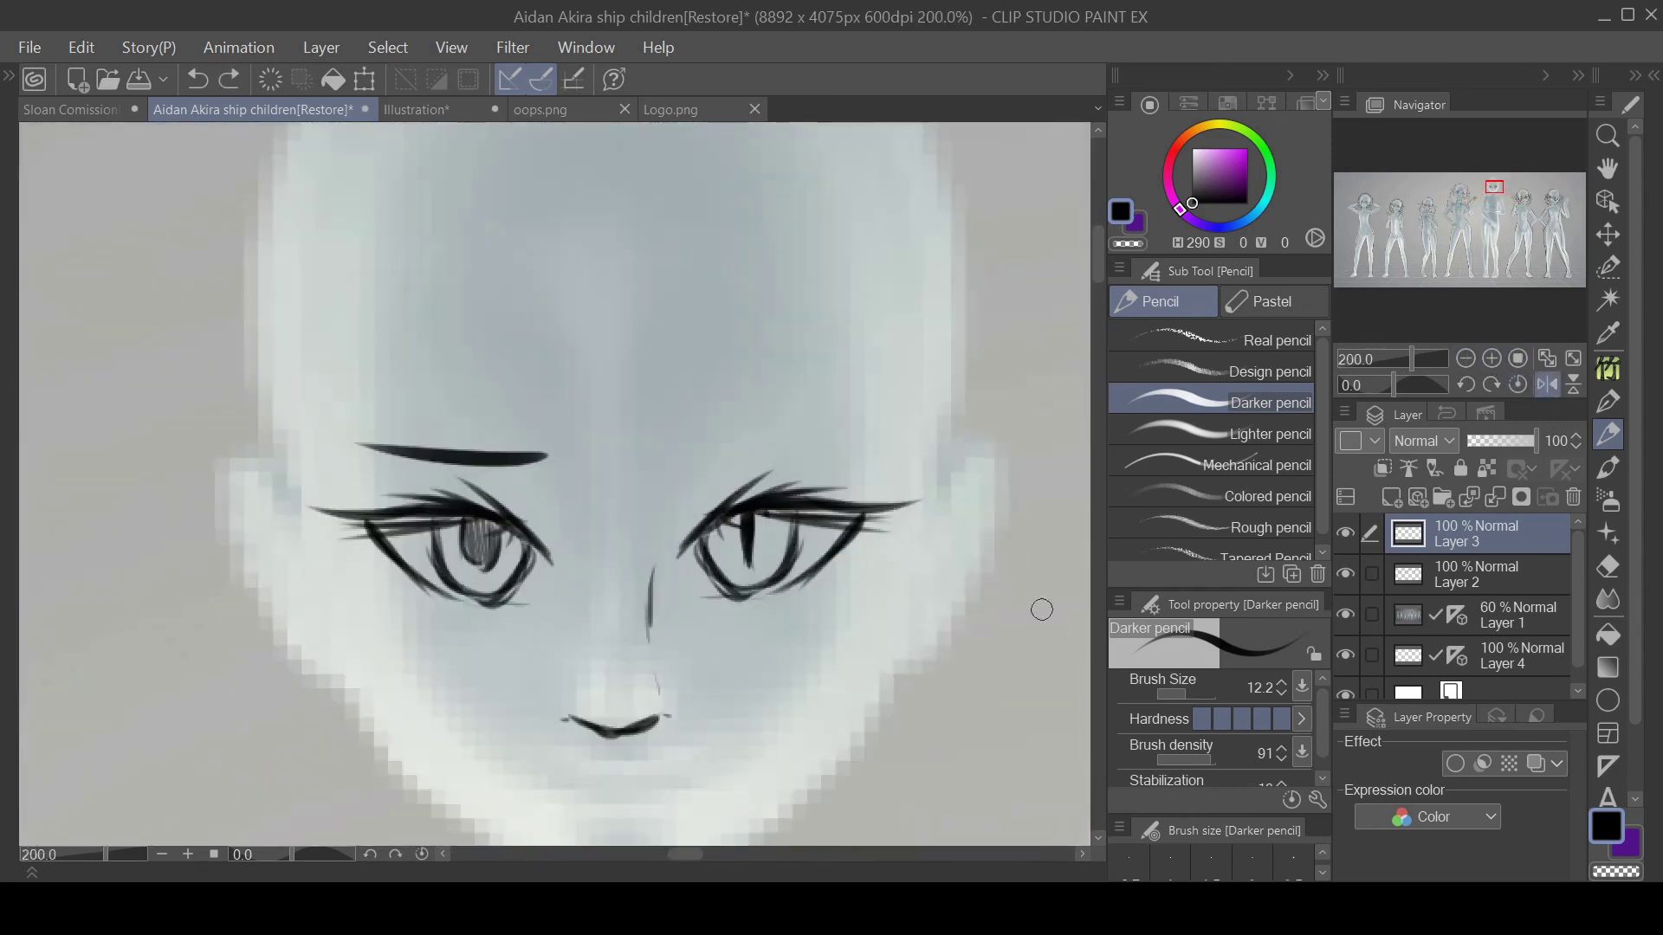
pyautogui.moveTo(683, 452); pyautogui.dragTo(853, 433)
# Draw a thin, nearly straight mouth line below the nose with a short lower-lip stroke beneath it
pyautogui.moveTo(1024, 567); pyautogui.dragTo(1078, 303)
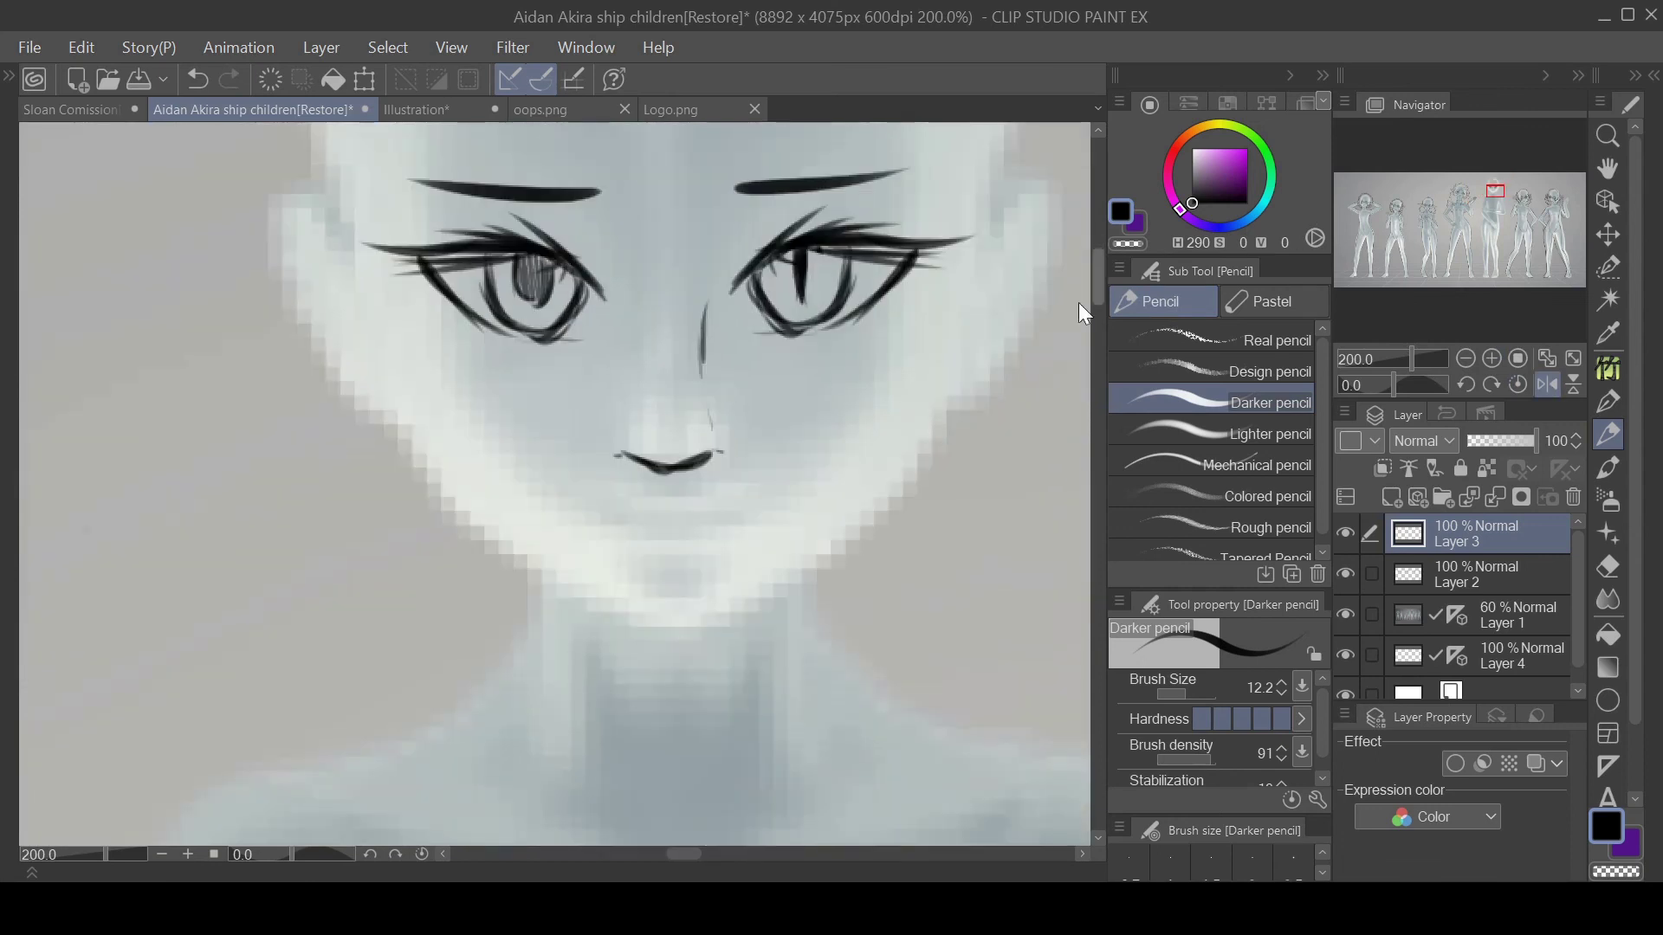
pyautogui.moveTo(656, 518)
pyautogui.mouseDown()
pyautogui.moveTo(793, 510)
pyautogui.moveTo(562, 517)
pyautogui.mouseUp()
pyautogui.moveTo(654, 555); pyautogui.dragTo(693, 552)
pyautogui.click(1465, 358)
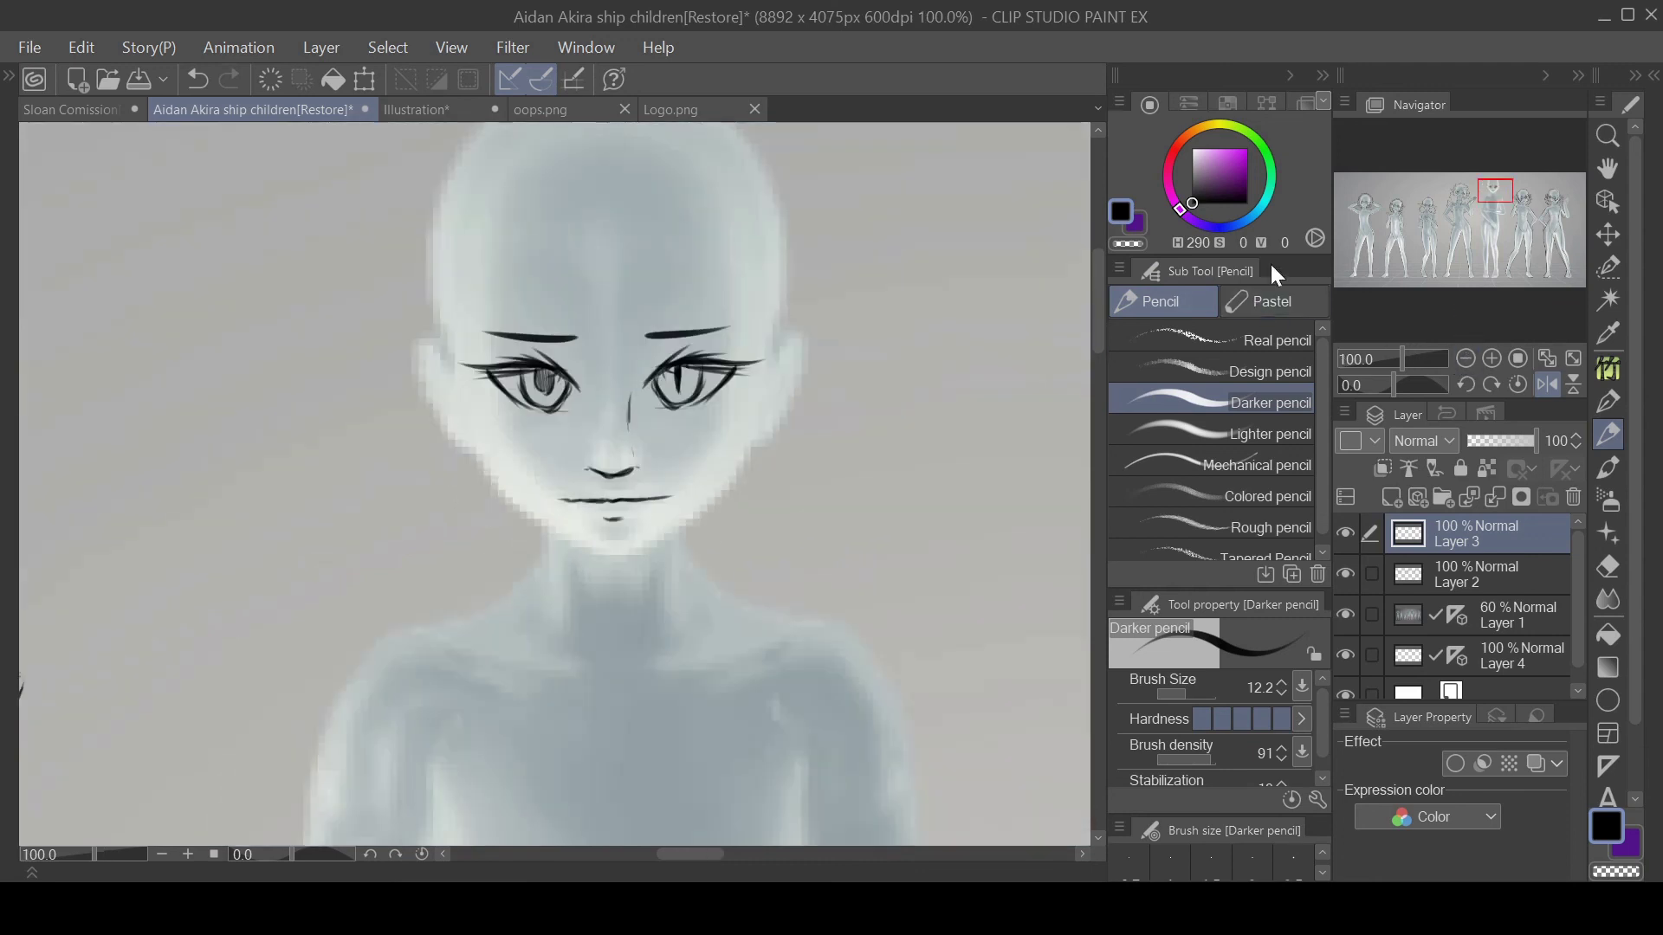
# Draw long, pointed elf ears on both sides of the head, flipping the canvas between them, and outline the pointed jaw
pyautogui.click(1547, 384)
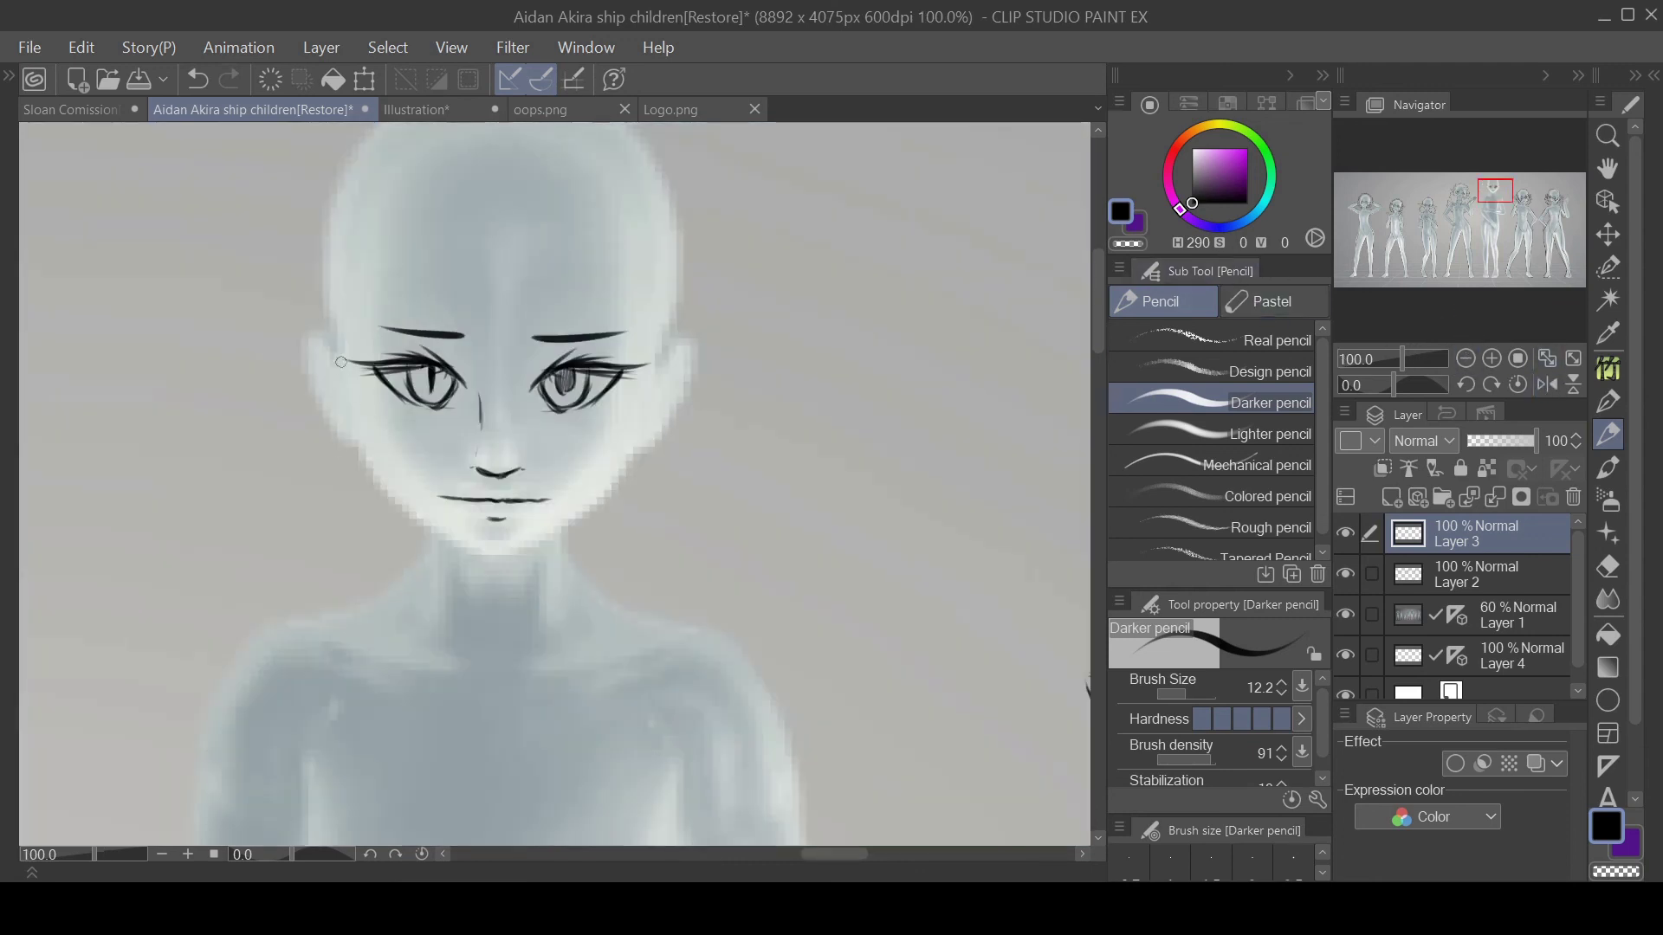
pyautogui.moveTo(670, 353); pyautogui.dragTo(866, 387)
pyautogui.moveTo(645, 442)
pyautogui.mouseDown()
pyautogui.moveTo(916, 434)
pyautogui.moveTo(884, 400)
pyautogui.moveTo(823, 382)
pyautogui.mouseUp()
pyautogui.moveTo(685, 389)
pyautogui.mouseDown()
pyautogui.moveTo(820, 408)
pyautogui.moveTo(835, 368)
pyautogui.moveTo(1060, 440)
pyautogui.mouseUp()
pyautogui.click(1548, 385)
pyautogui.moveTo(777, 468); pyautogui.dragTo(1071, 450)
pyautogui.moveTo(790, 414); pyautogui.dragTo(1060, 444)
pyautogui.moveTo(484, 442)
pyautogui.mouseDown()
pyautogui.moveTo(533, 524)
pyautogui.moveTo(639, 582)
pyautogui.moveTo(712, 554)
pyautogui.moveTo(790, 455)
pyautogui.mouseUp()
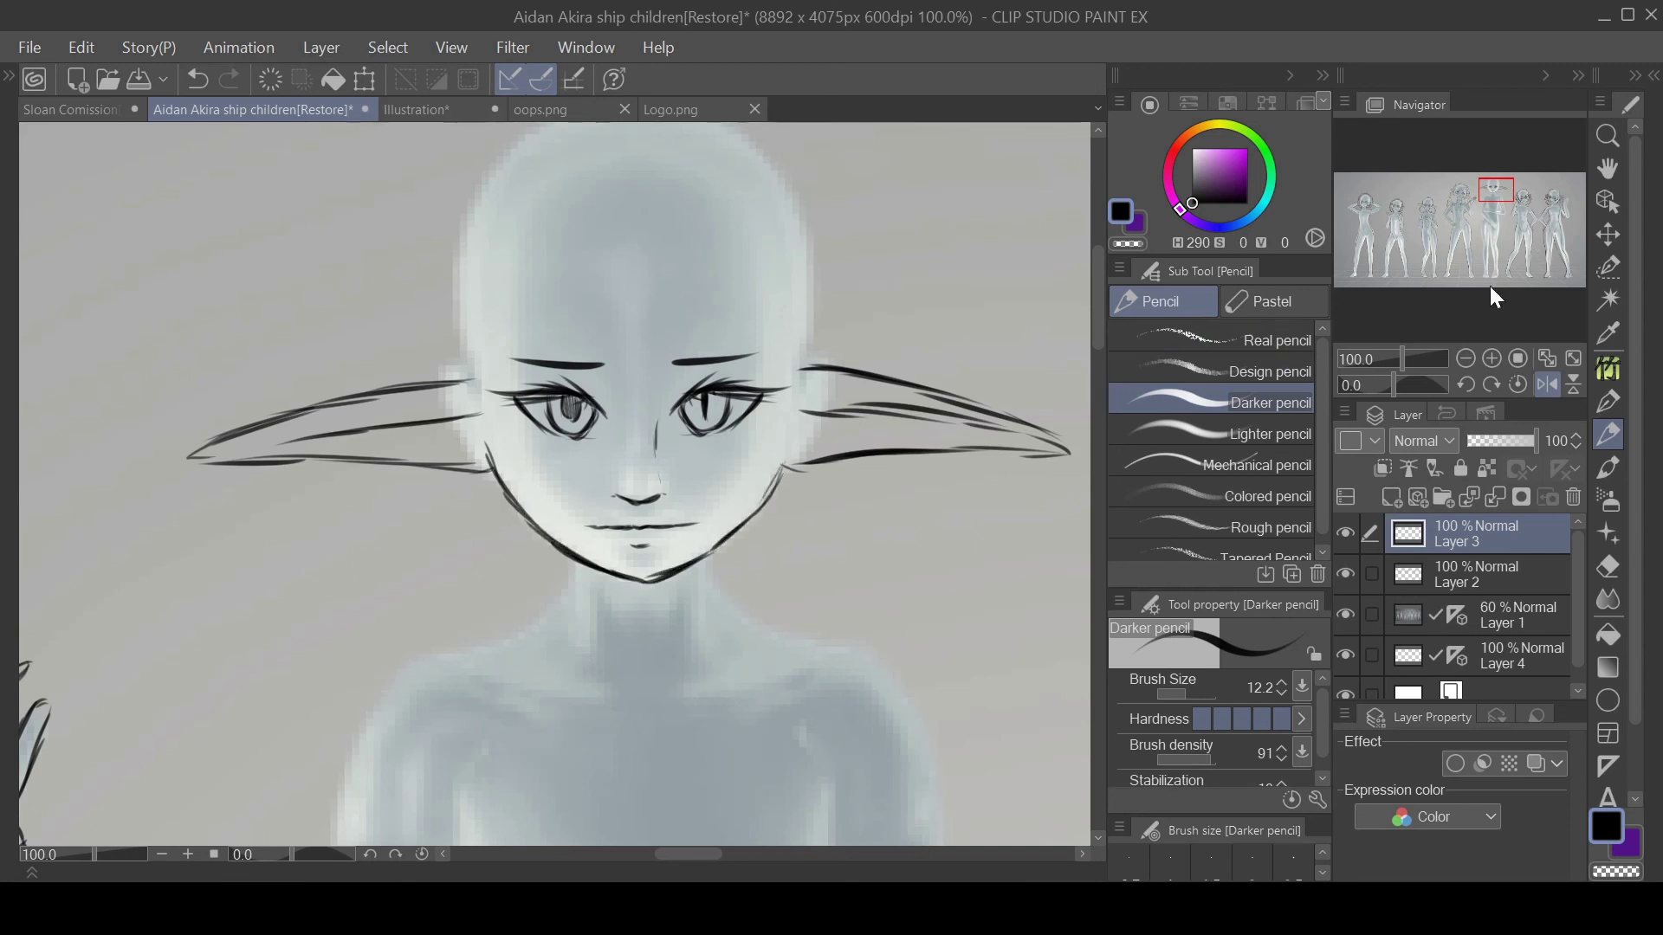
# Sketch the tall figure's neck and shoulder lines, undoing and redrawing the contour of one shoulder
pyautogui.press('h')
pyautogui.moveTo(1499, 243); pyautogui.dragTo(1488, 191)
pyautogui.moveTo(544, 378); pyautogui.dragTo(567, 454)
pyautogui.moveTo(623, 502)
pyautogui.mouseDown()
pyautogui.moveTo(591, 572)
pyautogui.moveTo(452, 602)
pyautogui.mouseUp()
pyautogui.moveTo(757, 509)
pyautogui.mouseDown()
pyautogui.moveTo(769, 561)
pyautogui.moveTo(946, 645)
pyautogui.mouseUp()
pyautogui.hotkey('ctrl', 'z')
pyautogui.hotkey('ctrl', 'z')
pyautogui.moveTo(820, 586)
pyautogui.mouseDown()
pyautogui.moveTo(914, 611)
pyautogui.moveTo(949, 651)
pyautogui.mouseUp()
pyautogui.moveTo(527, 590); pyautogui.dragTo(431, 616)
# Outline the tall figure's upper body and arms along the mannequin's contours
pyautogui.hotkey('ctrl', '-')
pyautogui.moveTo(1484, 192); pyautogui.dragTo(1489, 208)
pyautogui.moveTo(751, 235); pyautogui.dragTo(836, 576)
pyautogui.moveTo(535, 545)
pyautogui.mouseDown()
pyautogui.moveTo(779, 604)
pyautogui.moveTo(837, 576)
pyautogui.mouseUp()
pyautogui.moveTo(542, 495)
pyautogui.mouseDown()
pyautogui.moveTo(790, 526)
pyautogui.moveTo(722, 410)
pyautogui.mouseUp()
pyautogui.moveTo(718, 305); pyautogui.dragTo(694, 472)
pyautogui.moveTo(474, 278); pyautogui.dragTo(467, 452)
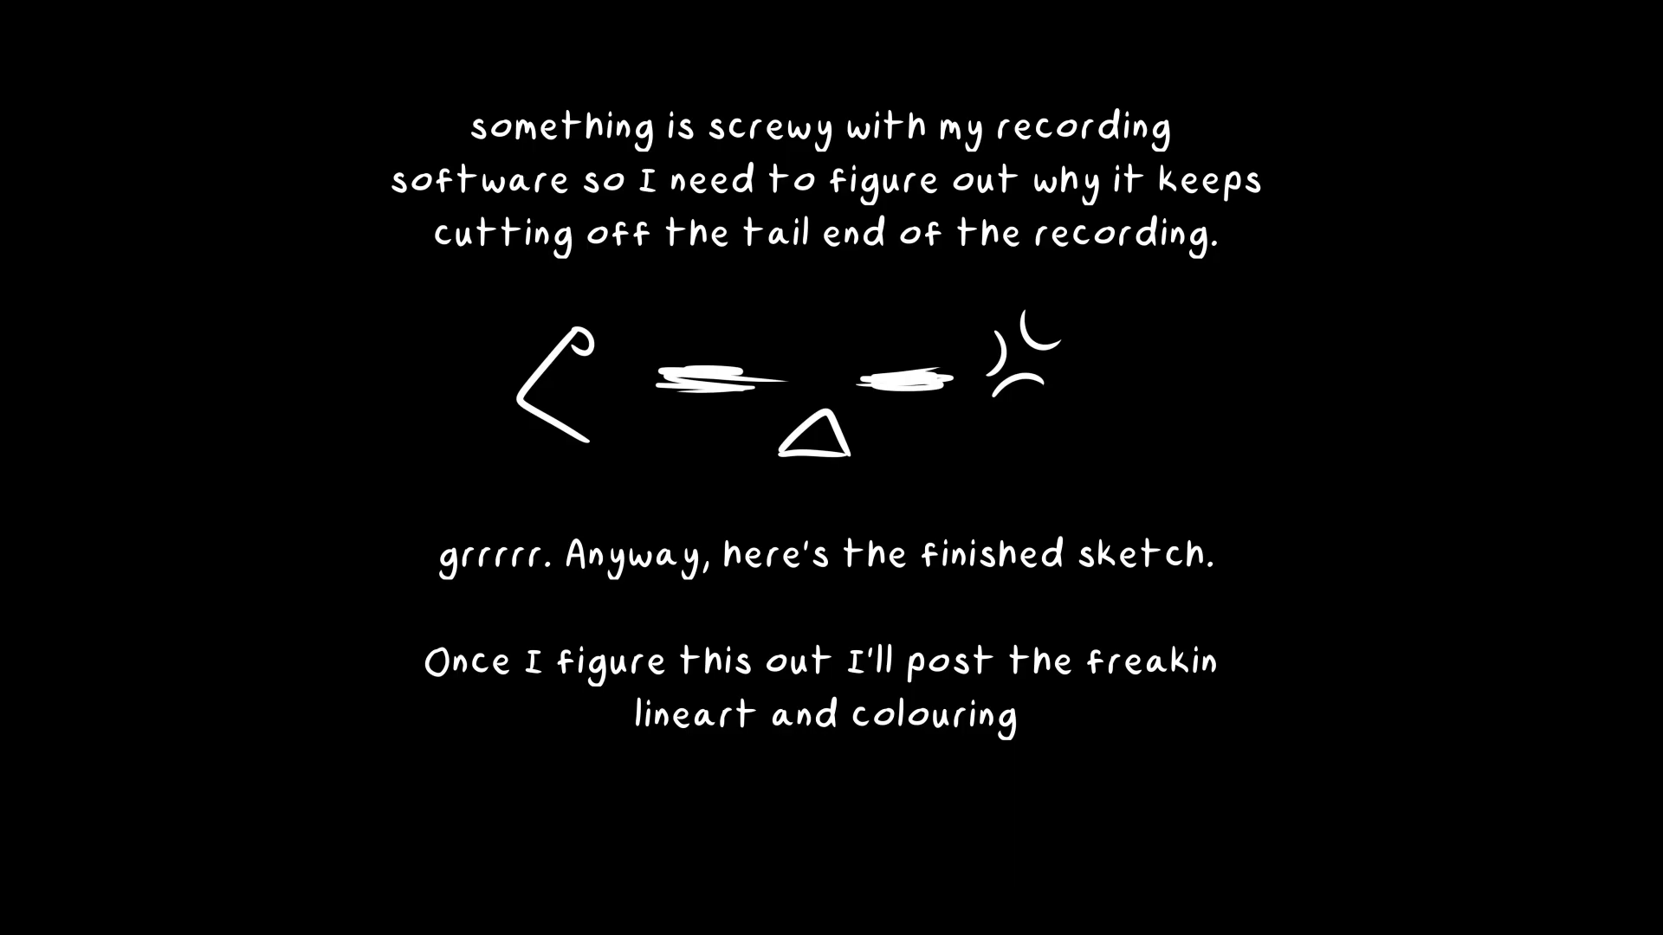